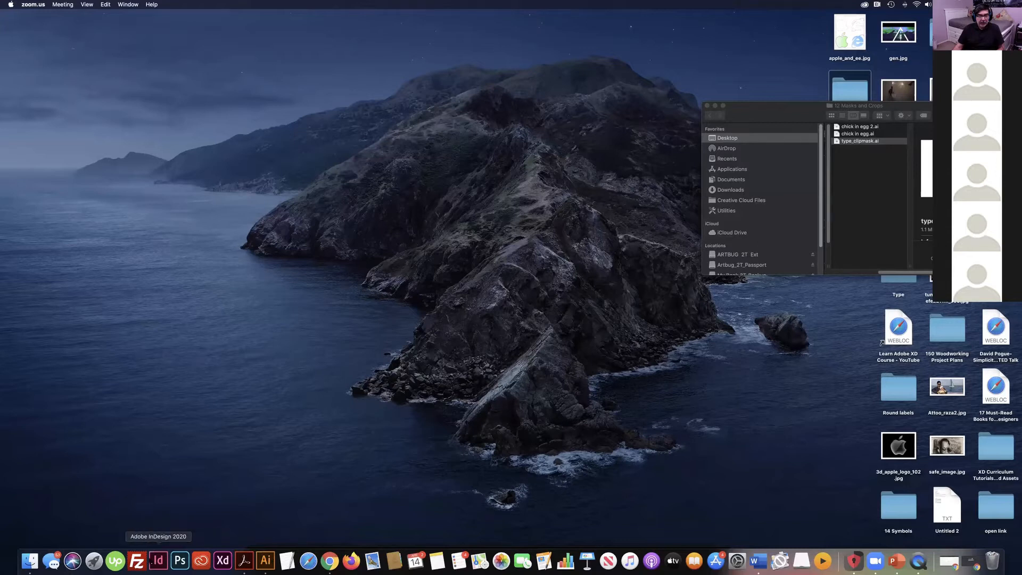
Step: Launch Adobe InDesign 2020, deny it access to files on a removable volume, and reposition its home window on the desktop
{"action": "left_click", "coordinate": [159, 561]}
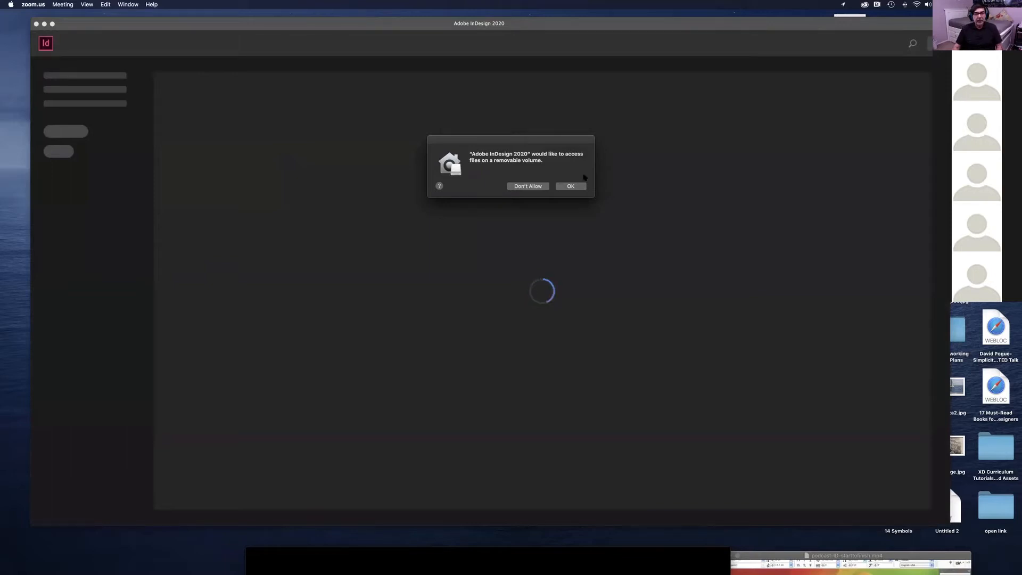
{"action": "left_click", "coordinate": [534, 188]}
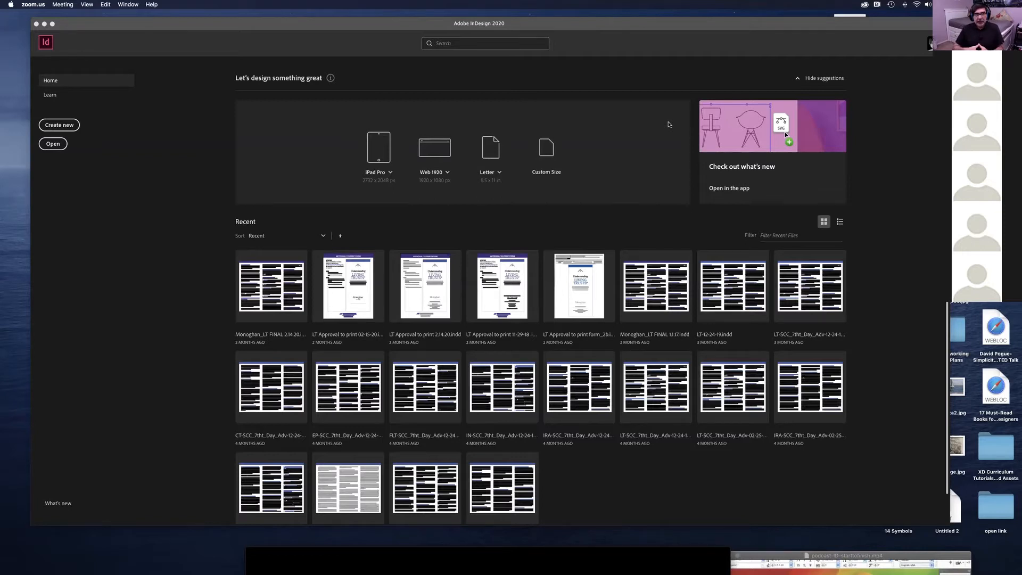
{"action": "left_click", "coordinate": [589, 31]}
{"action": "mouse_move", "coordinate": [582, 27]}
{"action": "left_mouse_down"}
{"action": "mouse_move", "coordinate": [551, 20]}
{"action": "mouse_move", "coordinate": [591, 26]}
{"action": "mouse_move", "coordinate": [558, 20]}
{"action": "mouse_move", "coordinate": [591, 26]}
{"action": "mouse_move", "coordinate": [570, 21]}
{"action": "left_mouse_up"}
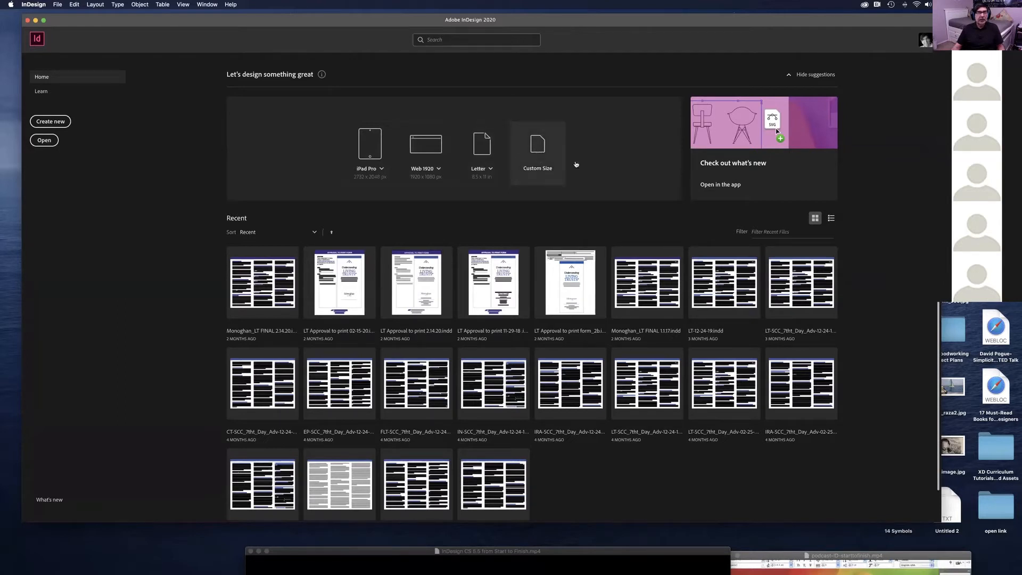
{"action": "left_click_drag", "start_coordinate": [587, 25], "coordinate": [588, 22]}
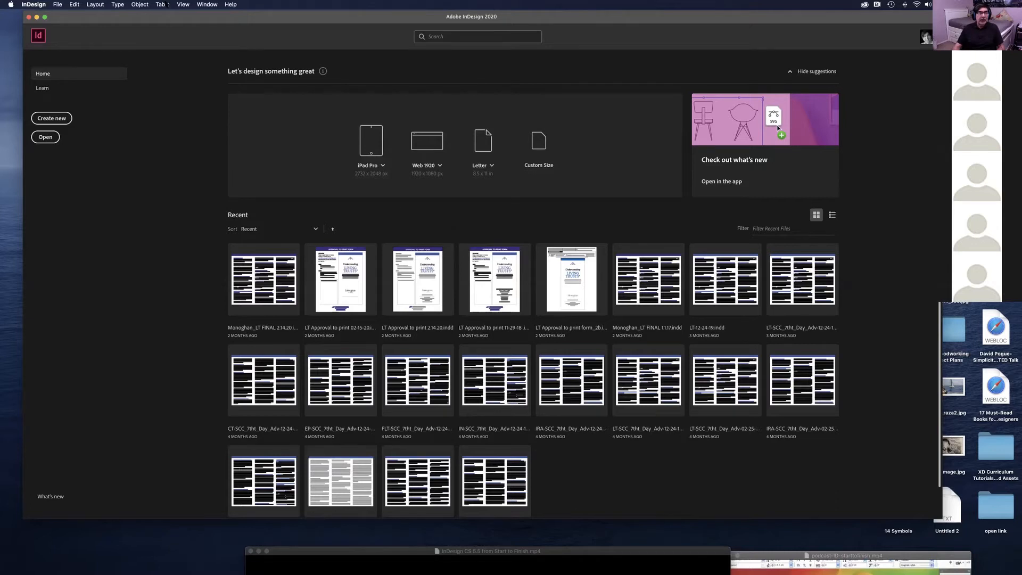
{"action": "left_click_drag", "start_coordinate": [189, 20], "coordinate": [172, 23]}
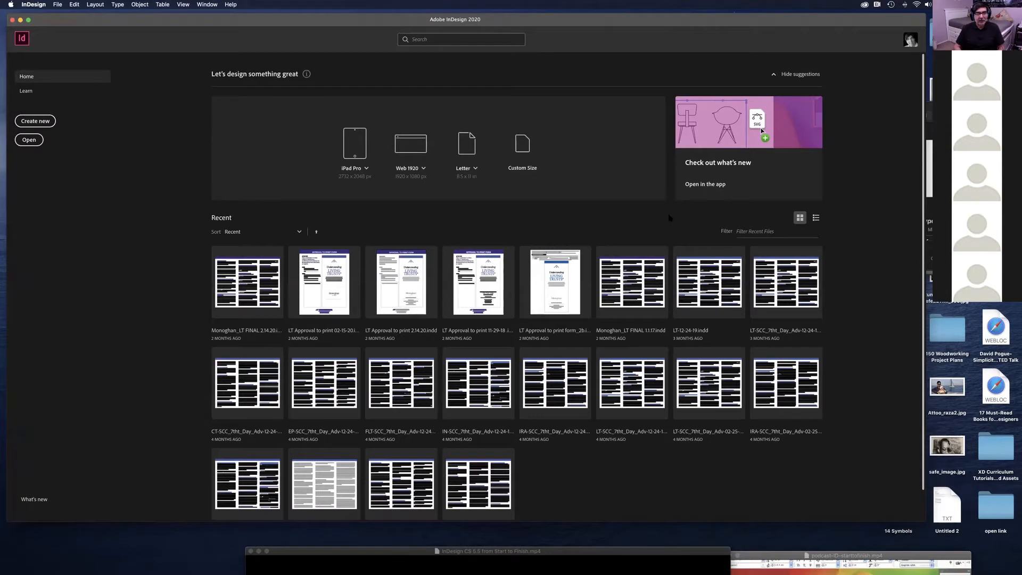
Step: Start a new document, then reposition and enlarge the New Document dialog to show more presets and settings
{"action": "left_click", "coordinate": [58, 4]}
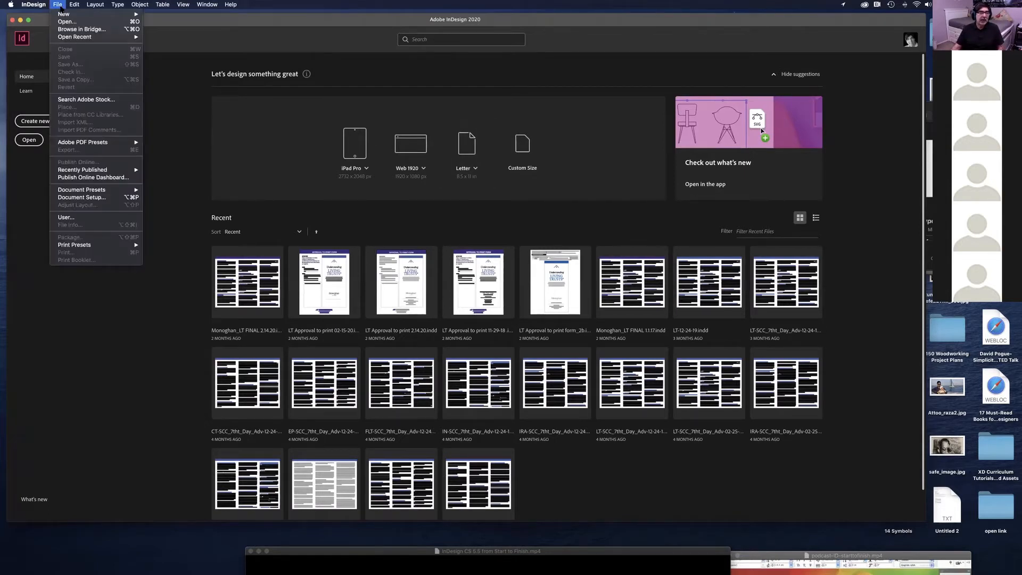
{"action": "mouse_move", "coordinate": [58, 12]}
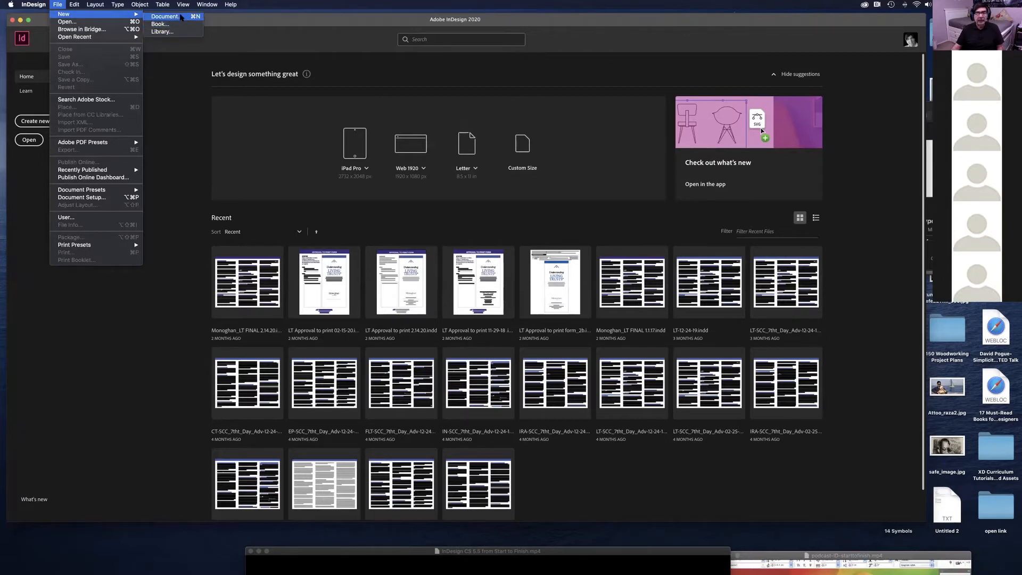
{"action": "left_click", "coordinate": [181, 17]}
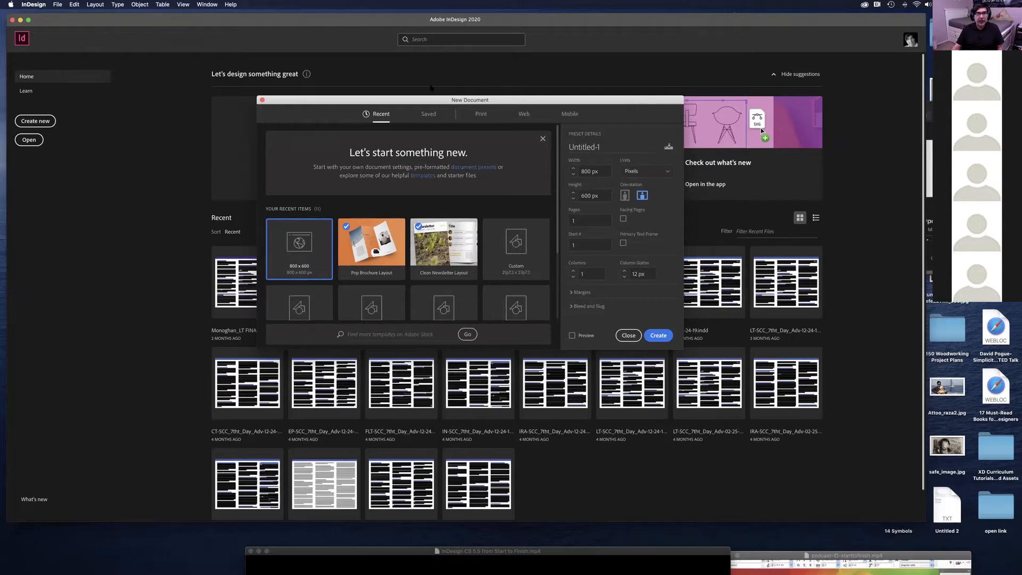
{"action": "left_click_drag", "start_coordinate": [465, 102], "coordinate": [445, 69]}
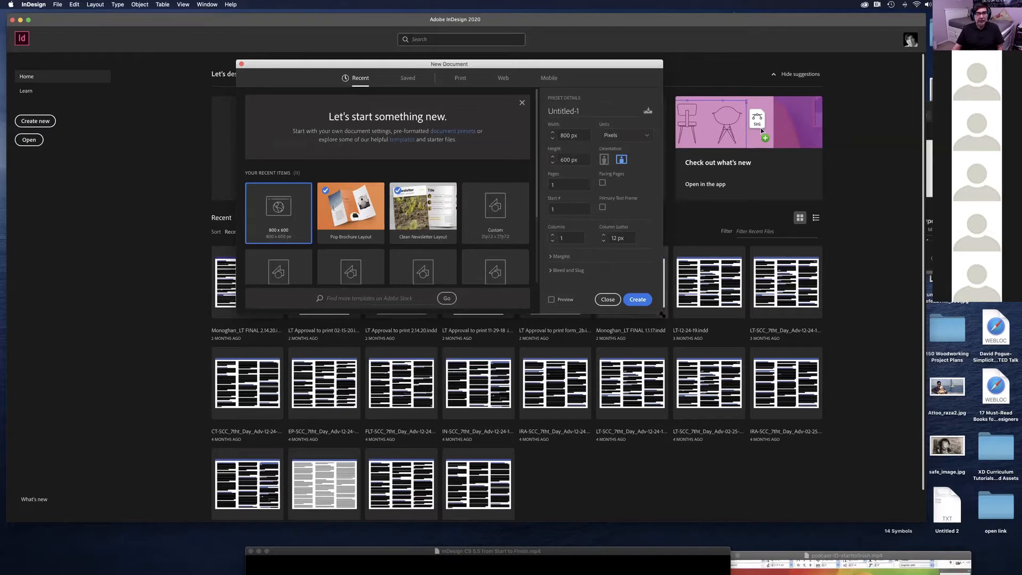
{"action": "left_click_drag", "start_coordinate": [664, 313], "coordinate": [733, 446]}
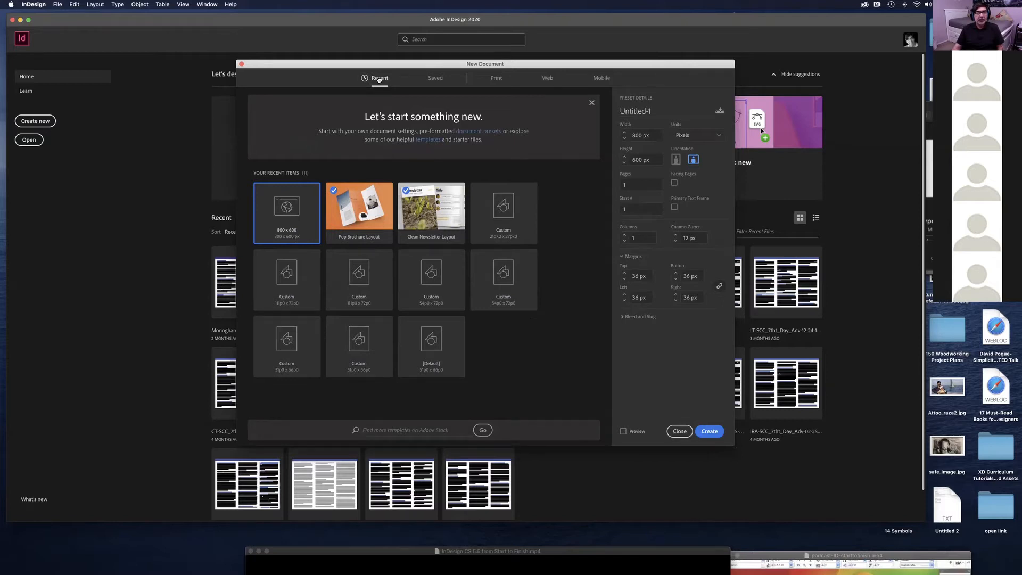
Step: Examine the blank document presets and templates offered for Print, Web and Mobile documents
{"action": "left_click", "coordinate": [495, 80]}
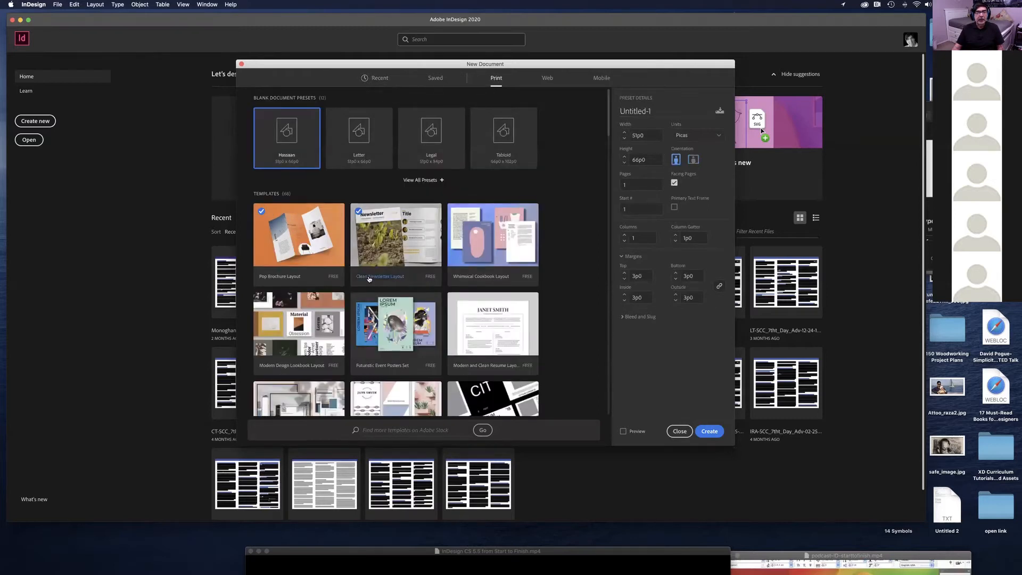
{"action": "scroll", "coordinate": [396, 340], "scroll_direction": "down", "scroll_amount": 2}
{"action": "scroll", "coordinate": [395, 340], "scroll_direction": "down", "scroll_amount": 5}
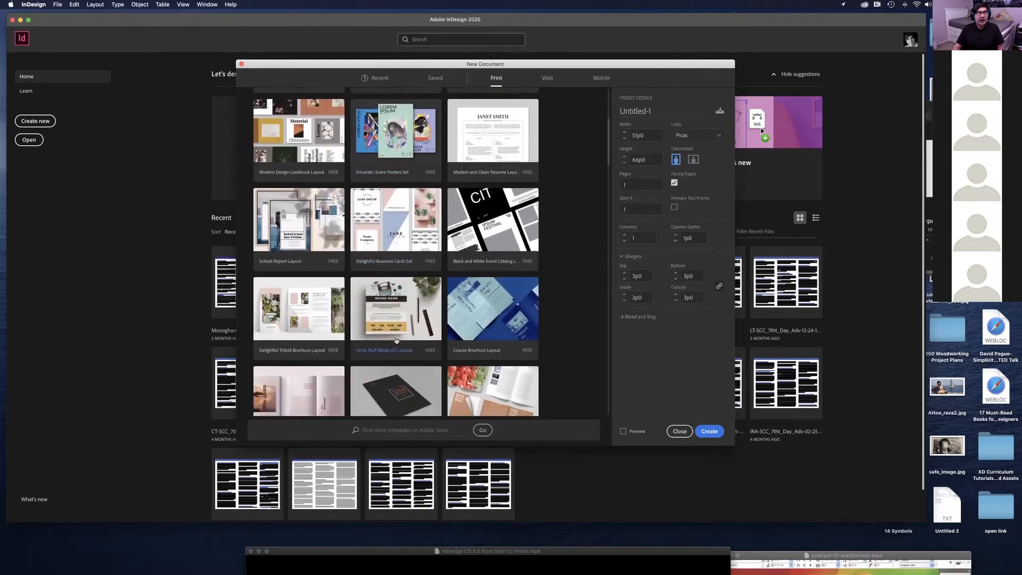
{"action": "scroll", "coordinate": [395, 340], "scroll_direction": "up", "scroll_amount": 5}
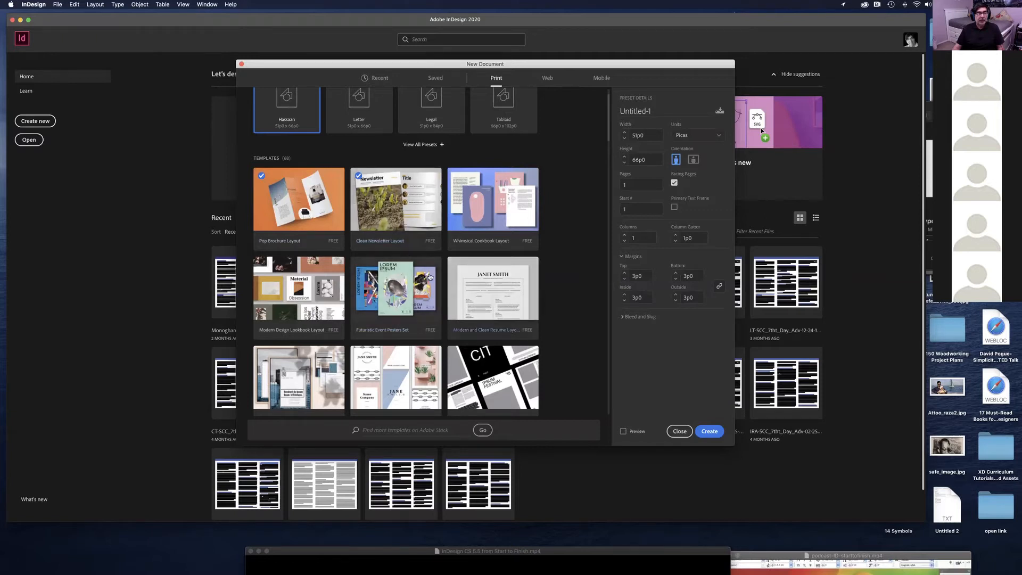
{"action": "scroll", "coordinate": [386, 355], "scroll_direction": "down", "scroll_amount": 3}
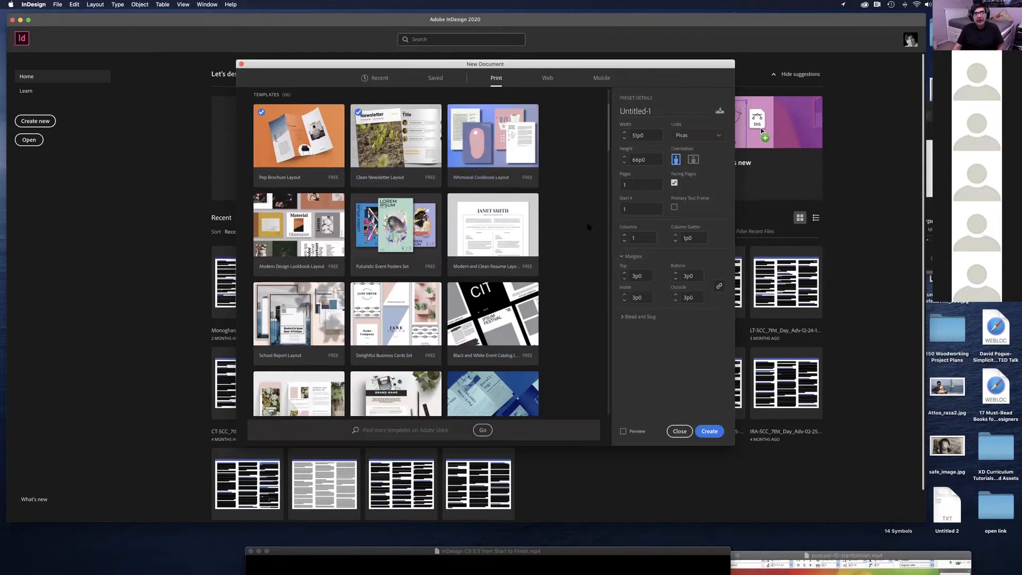
{"action": "left_click", "coordinate": [547, 79]}
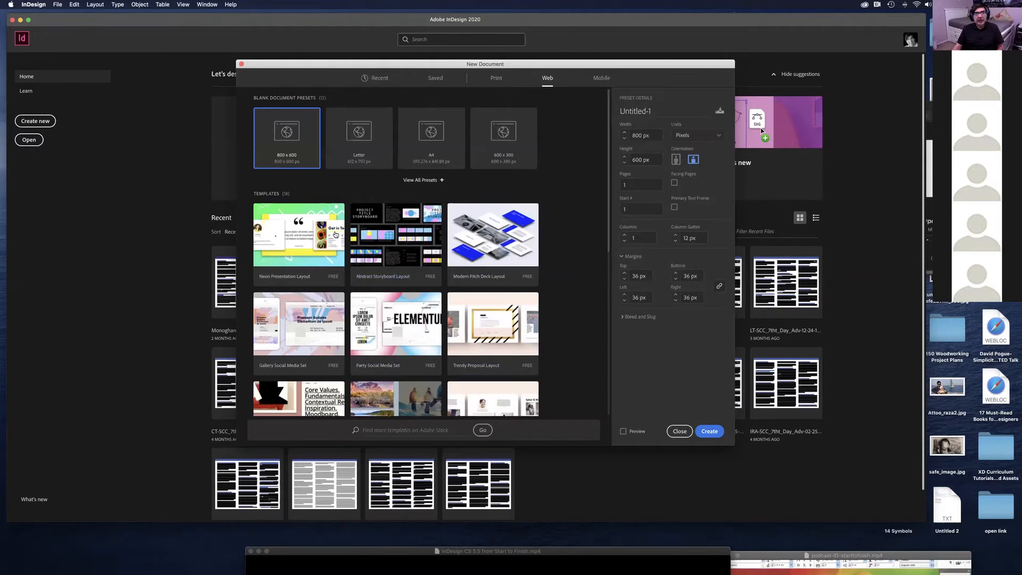
{"action": "left_click", "coordinate": [601, 79]}
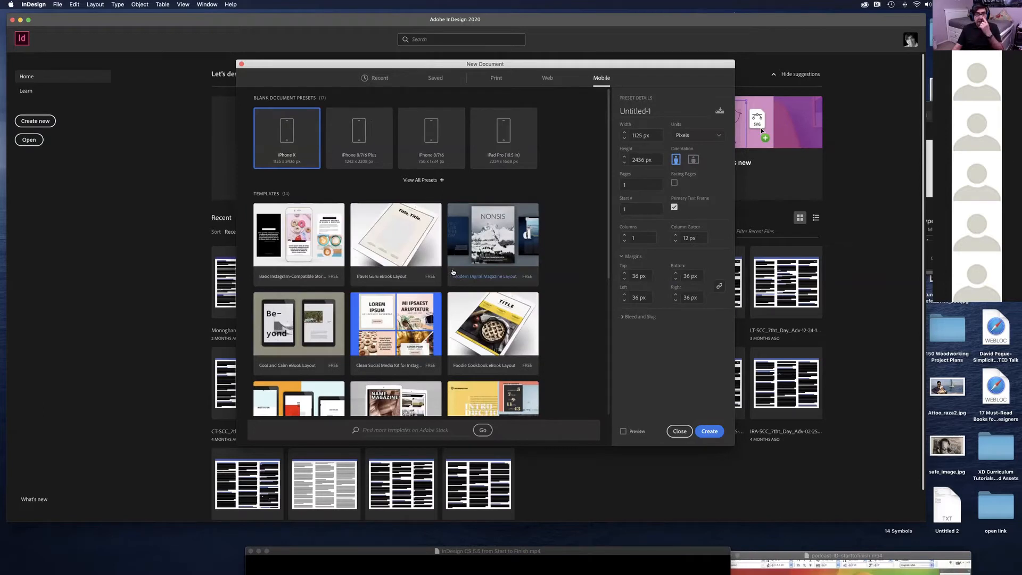
Step: Choose the Print document category and name the new document "My First Indesign doc"
{"action": "left_click", "coordinate": [492, 79]}
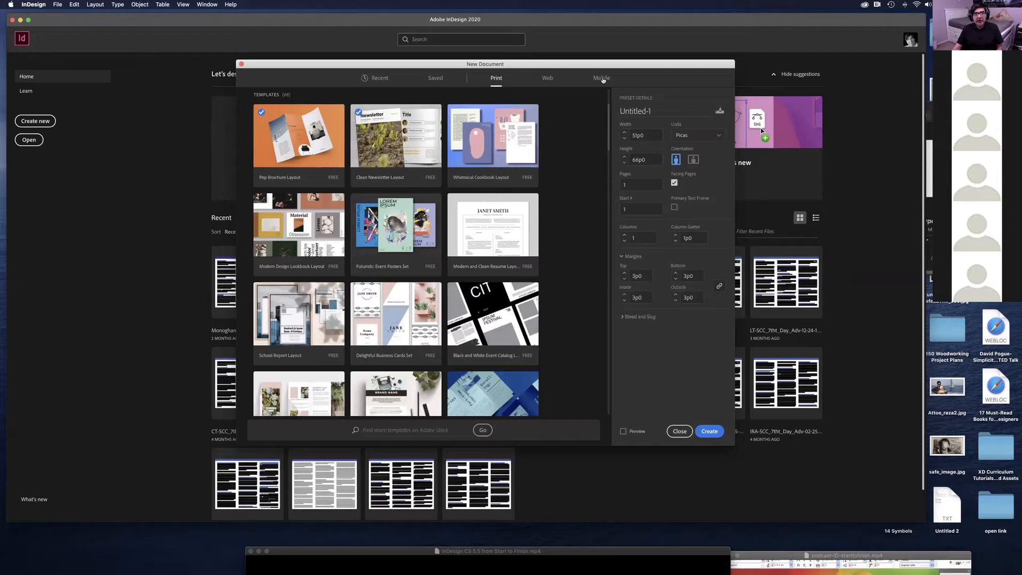
{"action": "left_click_drag", "start_coordinate": [588, 62], "coordinate": [506, 42]}
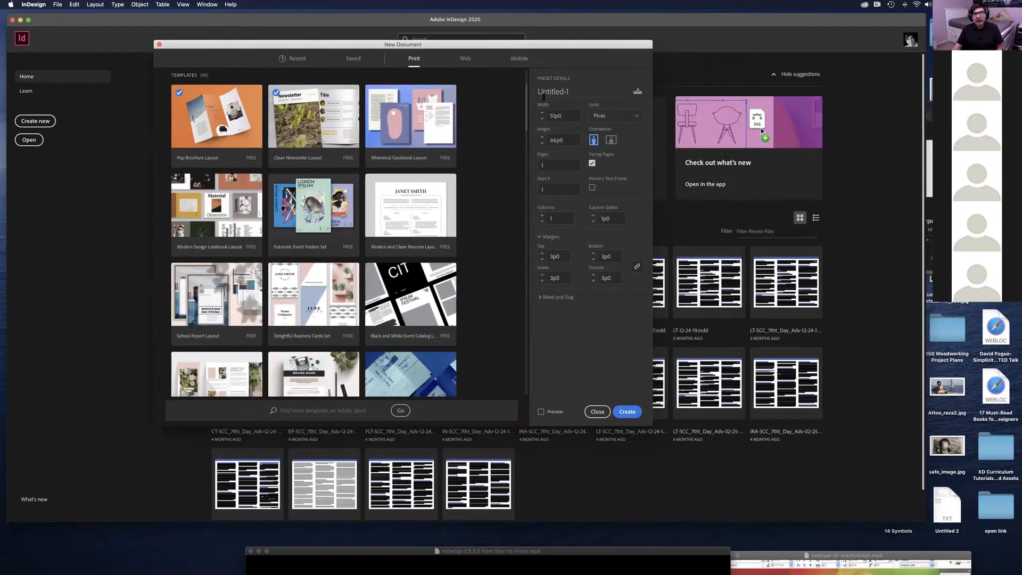
{"action": "left_click_drag", "start_coordinate": [573, 93], "coordinate": [522, 87]}
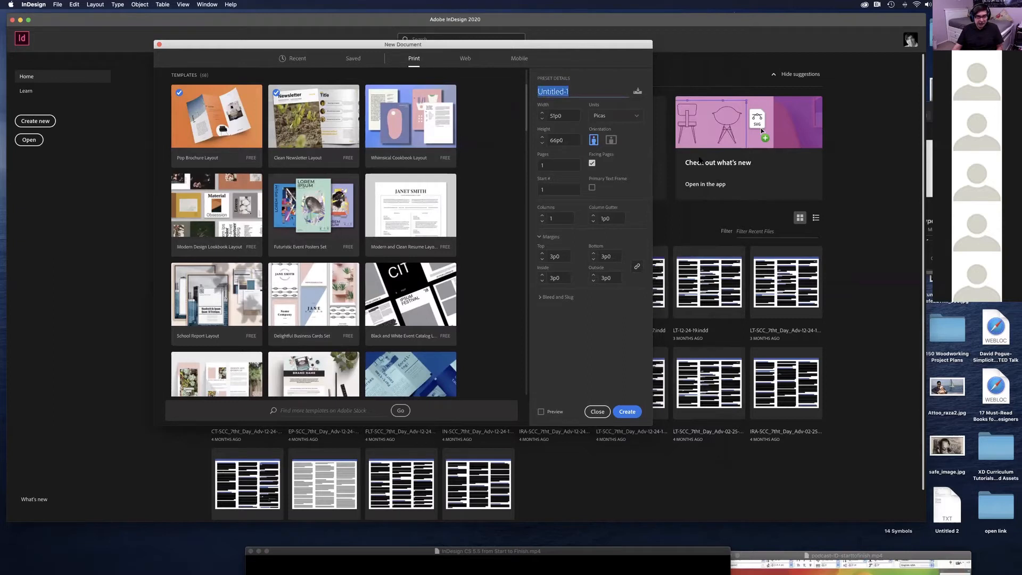
{"action": "type", "text": "My F"}
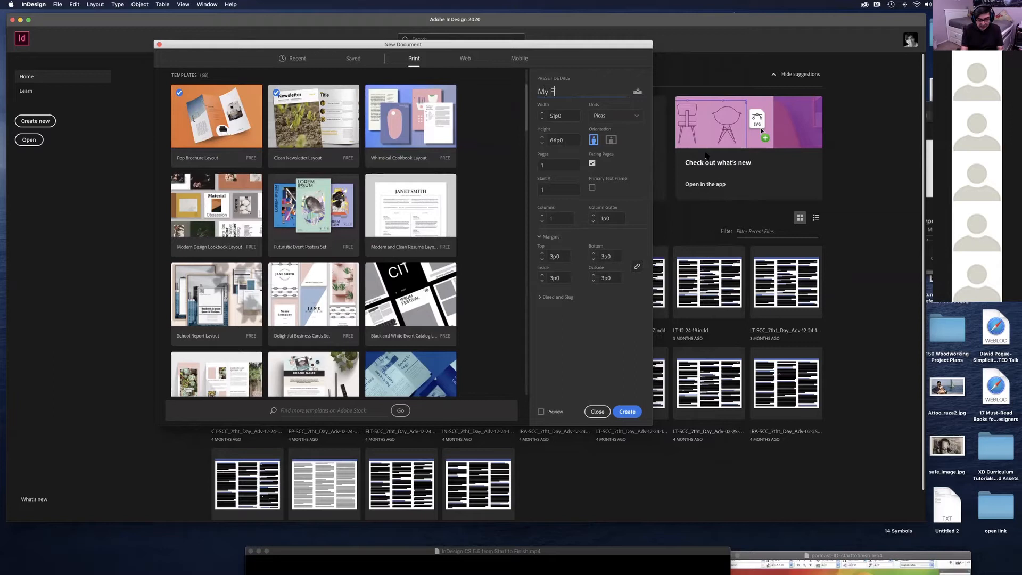
{"action": "type", "text": "irst Indesign doc"}
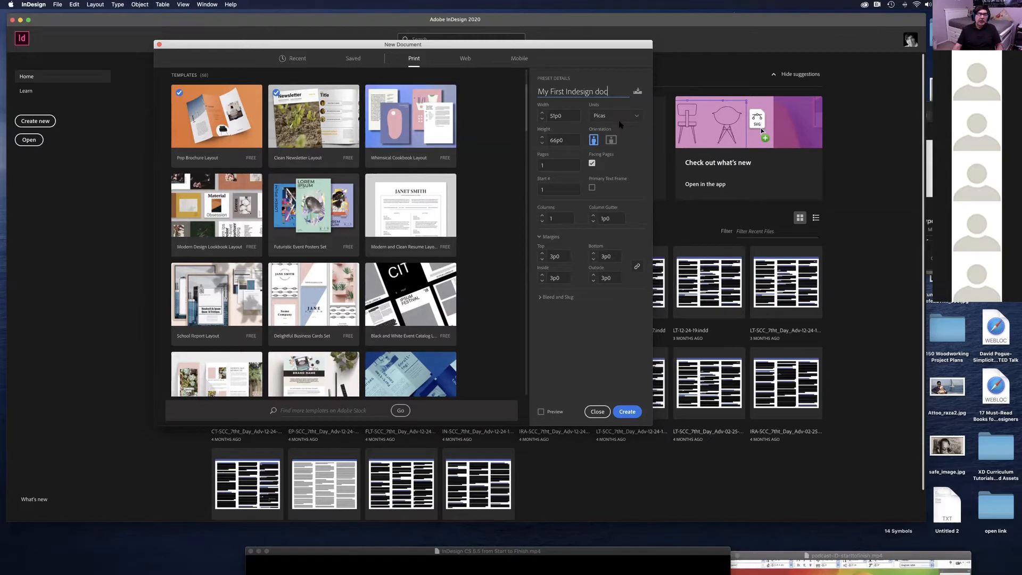
Step: Set the new document's units to Inches and its number of pages to 4
{"action": "left_click", "coordinate": [637, 118]}
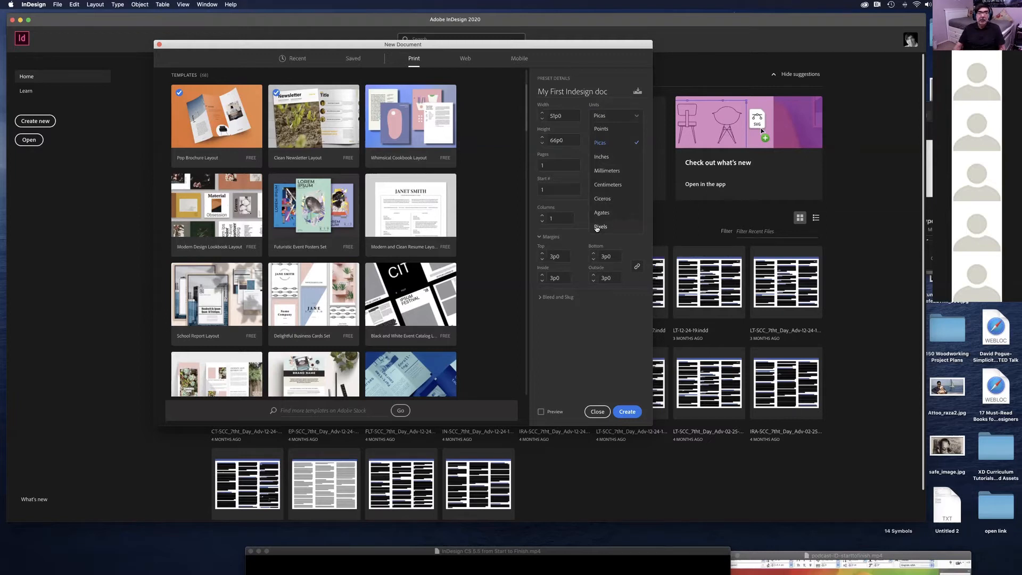
{"action": "left_click", "coordinate": [607, 158]}
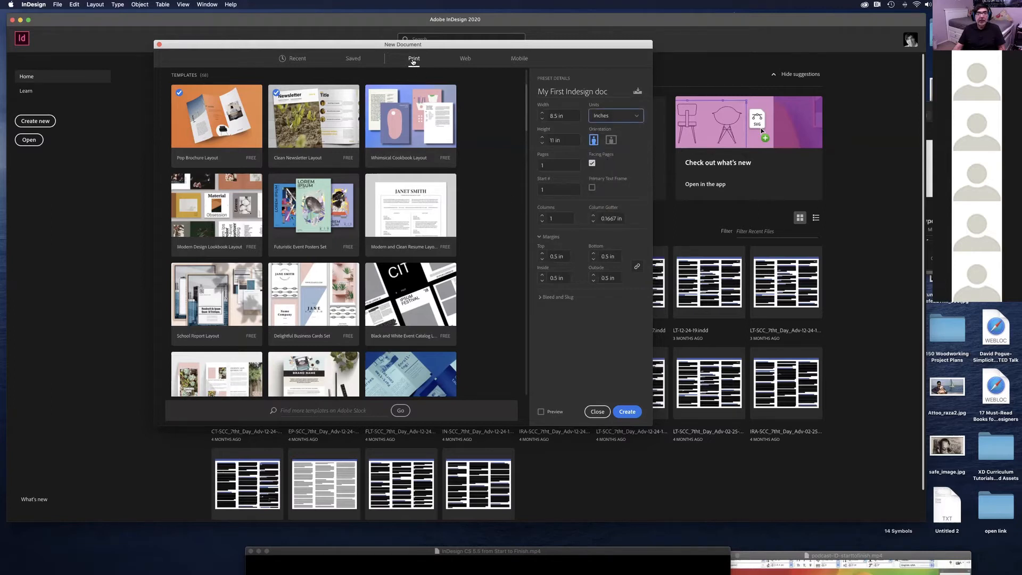
{"action": "left_click", "coordinate": [562, 117]}
{"action": "left_click", "coordinate": [553, 140]}
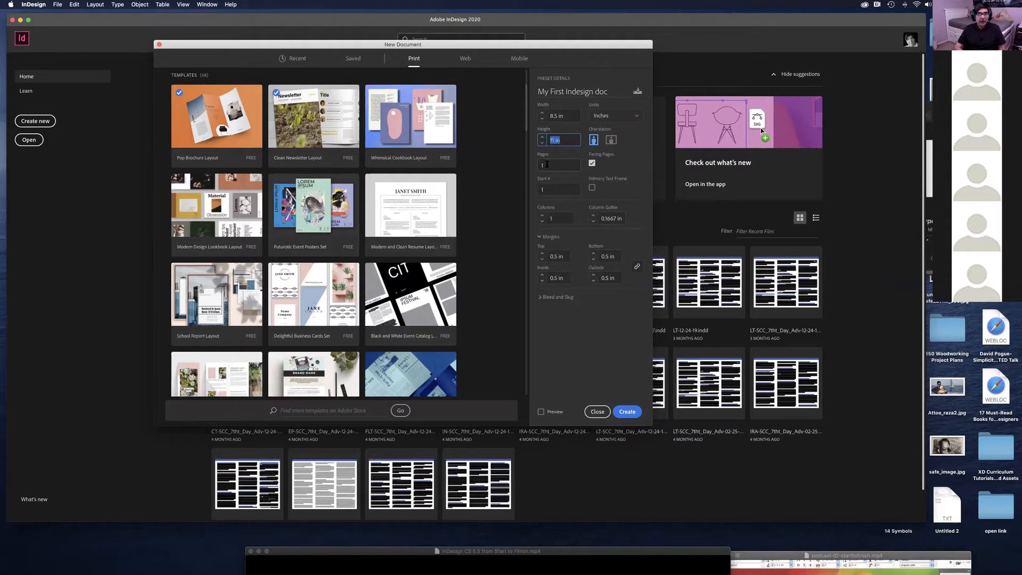
{"action": "left_click", "coordinate": [574, 165]}
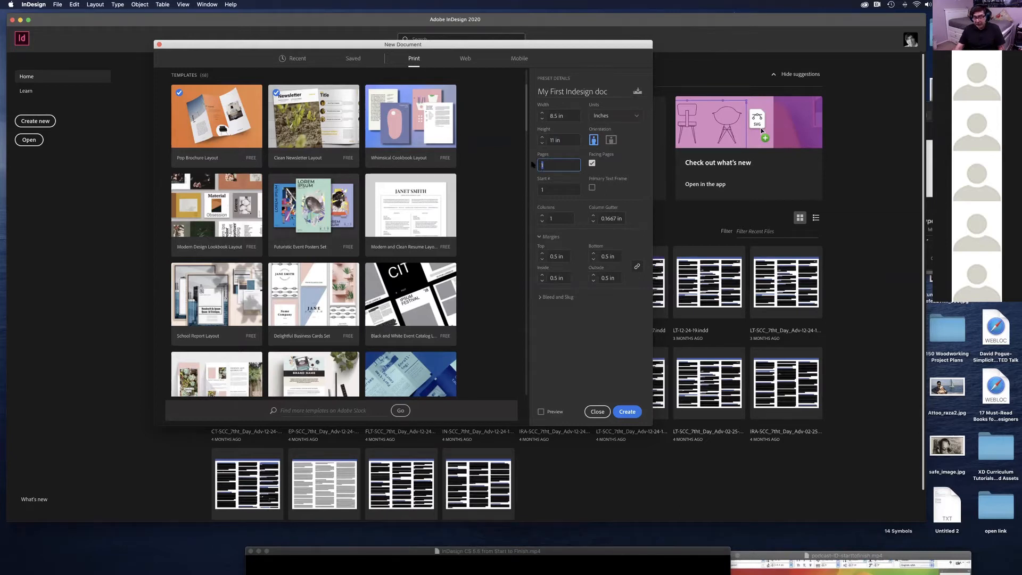
{"action": "type", "text": "4"}
{"action": "left_click", "coordinate": [614, 175]}
Step: Set the page layout to 3 columns with a column gutter of 0.125 in
{"action": "left_click_drag", "start_coordinate": [600, 218], "coordinate": [620, 218]}
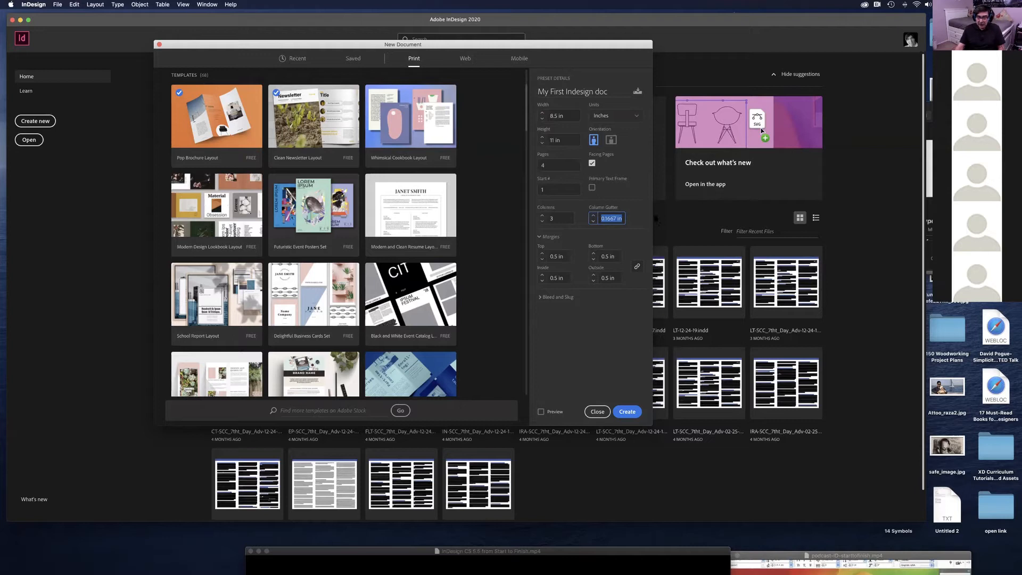
{"action": "key", "text": "BackSpace"}
{"action": "type", "text": ".125"}
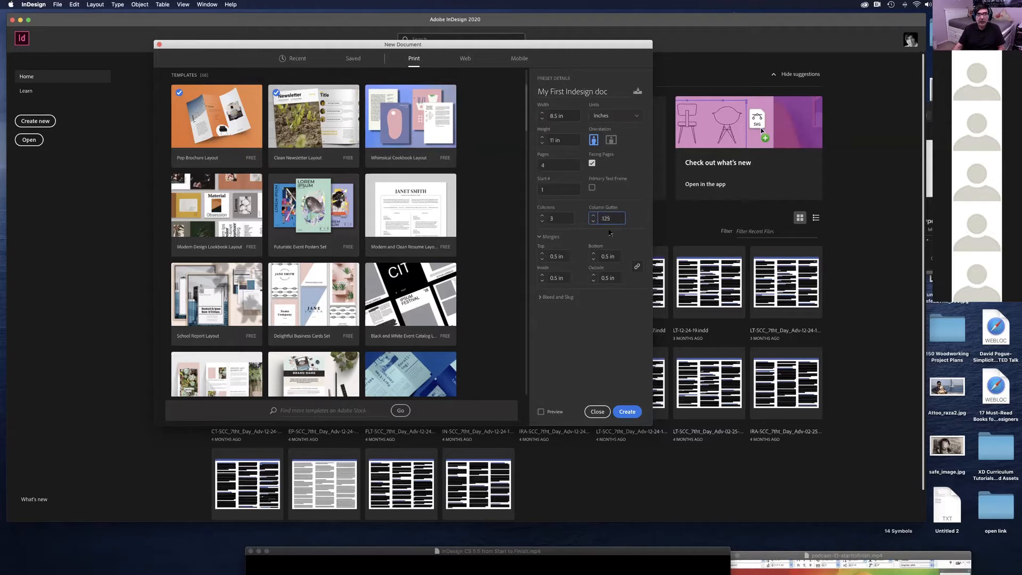
Step: Set all four margins to 1 in with the margin values linked
{"action": "left_click", "coordinate": [564, 255]}
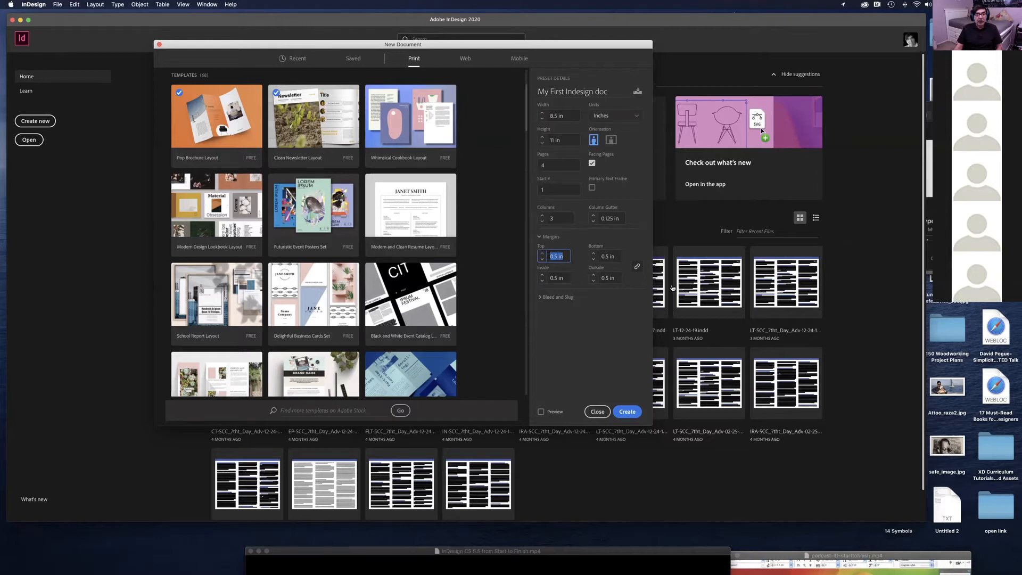
{"action": "type", "text": "1"}
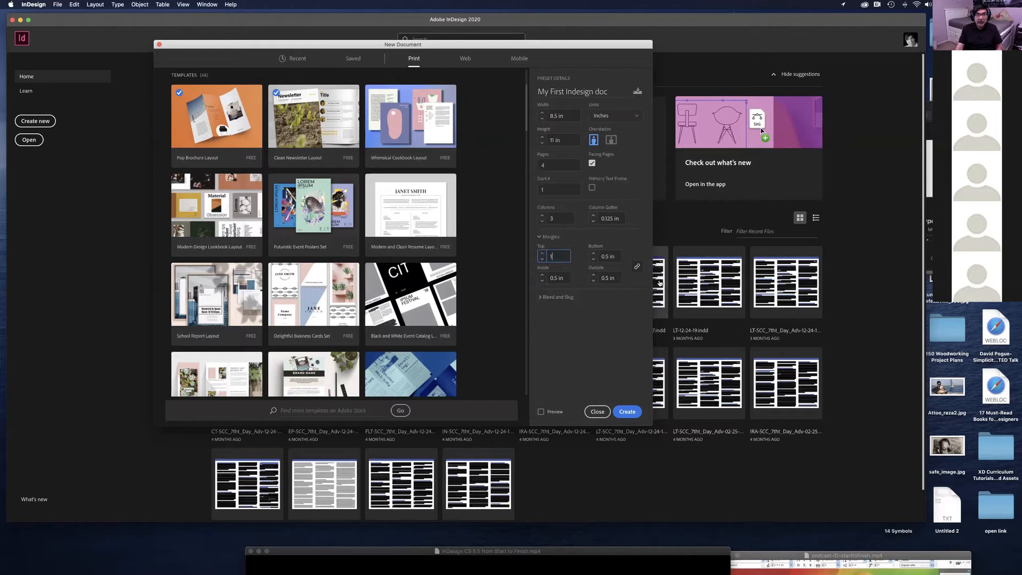
{"action": "key", "text": "Tab"}
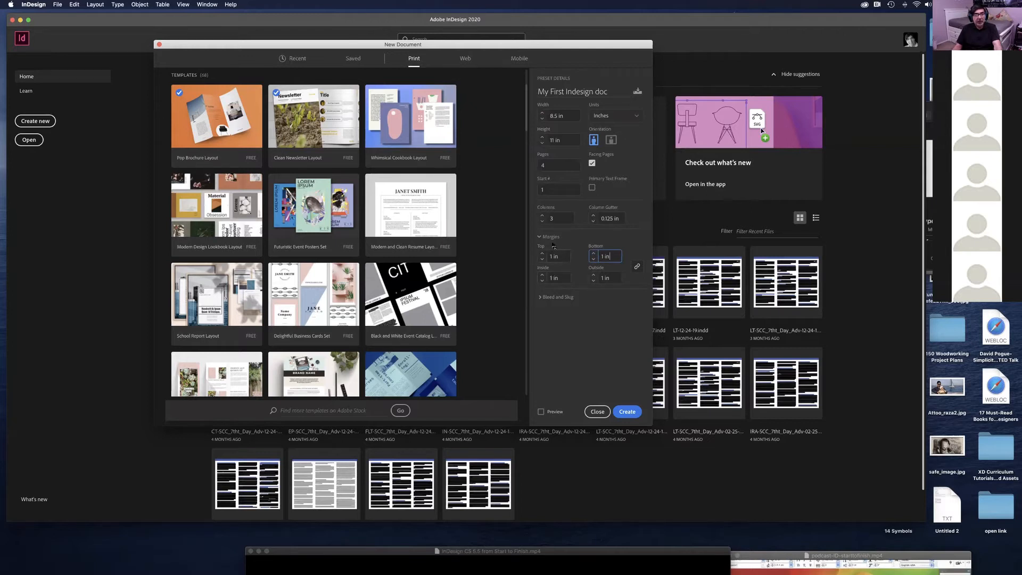
Step: Set all four linked margins to 0.5 in
{"action": "left_click", "coordinate": [637, 268]}
{"action": "left_click", "coordinate": [637, 267]}
{"action": "left_click", "coordinate": [558, 256]}
{"action": "key", "text": "BackSpace"}
{"action": "type", "text": ".5"}
{"action": "key", "text": "Tab"}
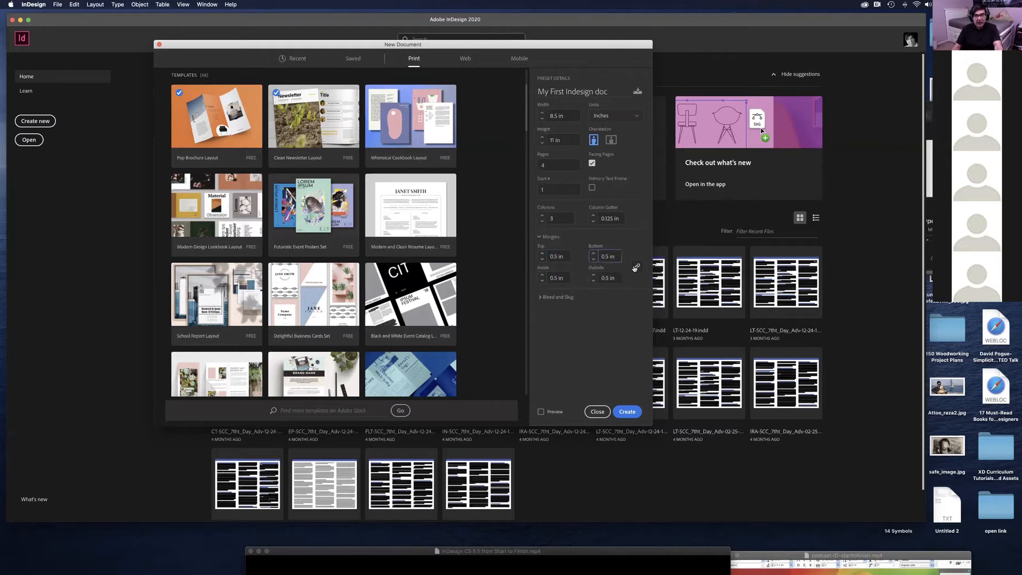
Step: Unlink the margin values and set only the top margin to 1 in
{"action": "left_click", "coordinate": [636, 267]}
{"action": "left_click_drag", "start_coordinate": [565, 257], "coordinate": [536, 255]}
{"action": "type", "text": "1"}
{"action": "key", "text": "Tab"}
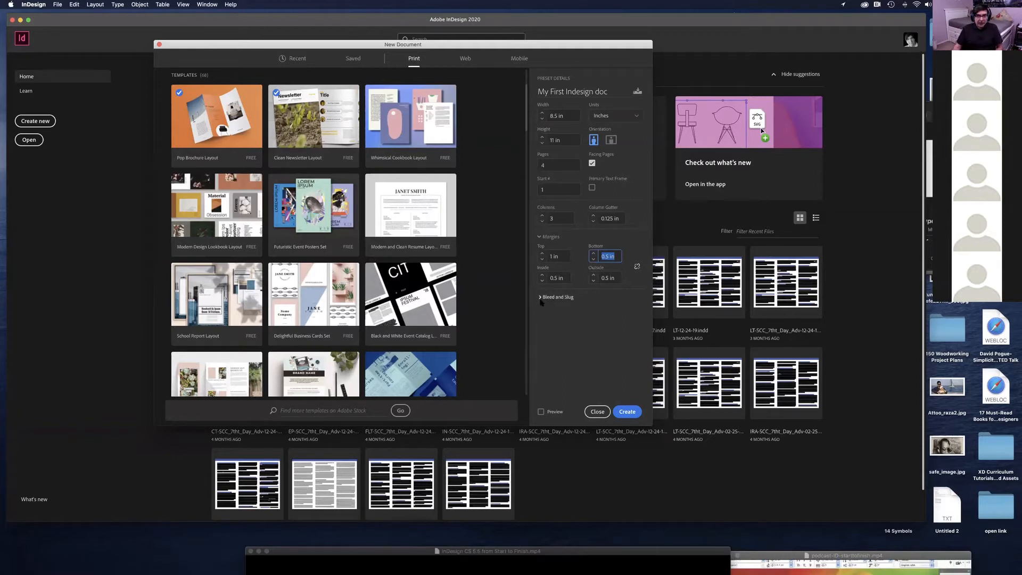
Step: Expand the bleed and slug settings and set a linked bleed of 0.125 in on all four sides
{"action": "left_click", "coordinate": [538, 298]}
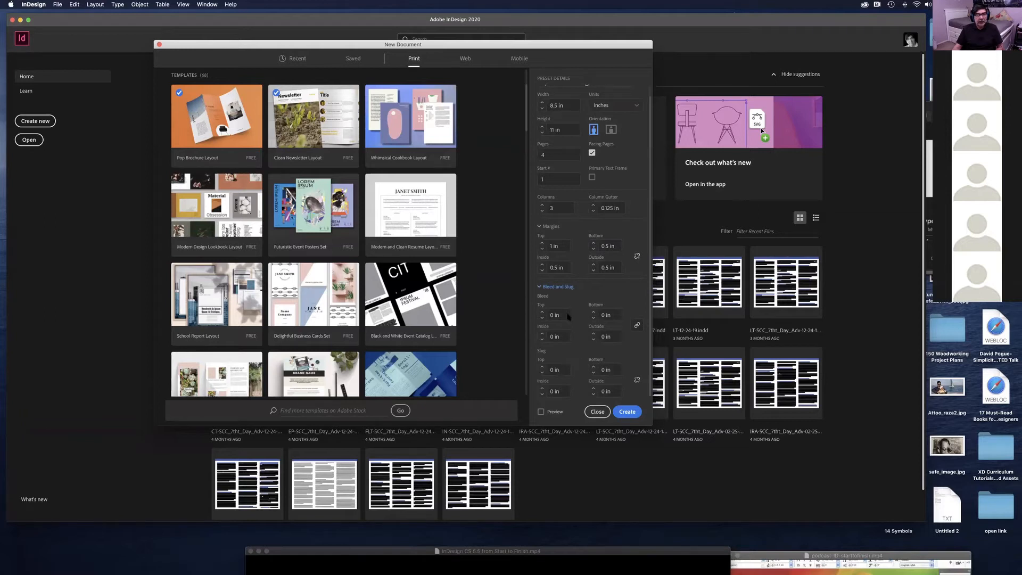
{"action": "left_click", "coordinate": [559, 315]}
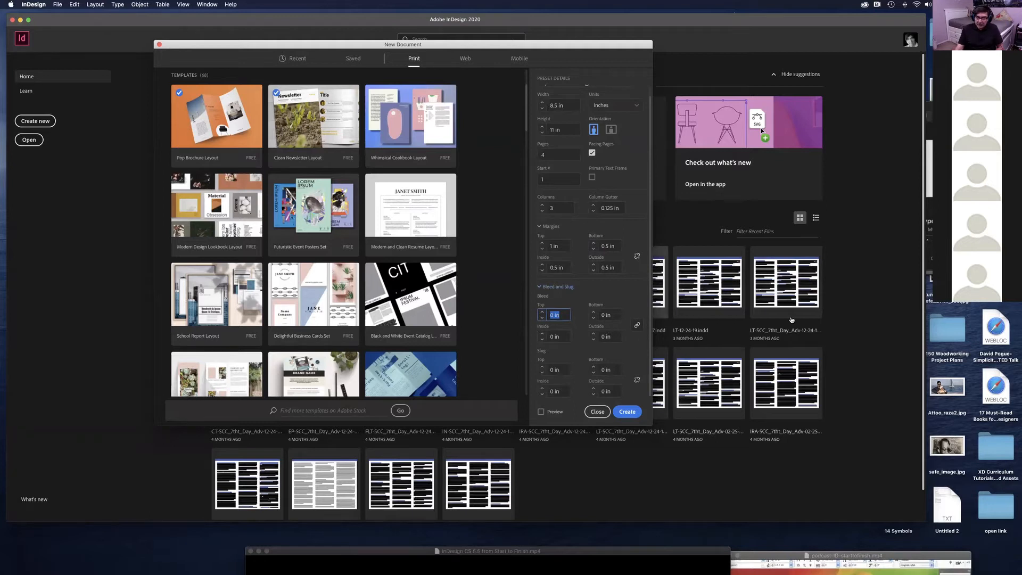
{"action": "type", "text": ".125"}
{"action": "left_click", "coordinate": [616, 336]}
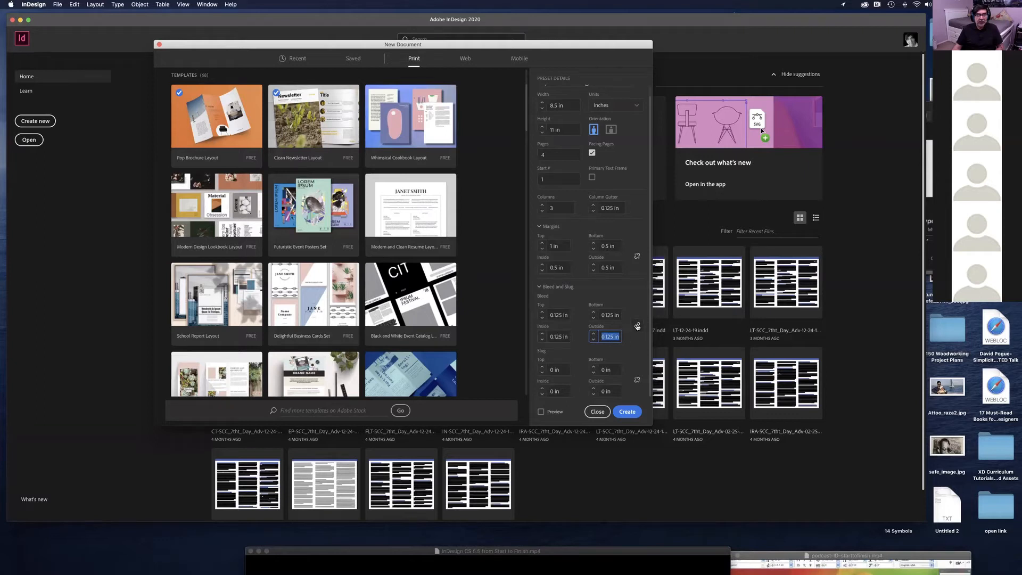
Step: Unlink the bleed values, set the inside and outside bleed to 0 in and create the document
{"action": "left_click", "coordinate": [637, 325]}
{"action": "left_click_drag", "start_coordinate": [570, 337], "coordinate": [538, 335]}
{"action": "type", "text": "0"}
{"action": "left_click_drag", "start_coordinate": [621, 336], "coordinate": [603, 337]}
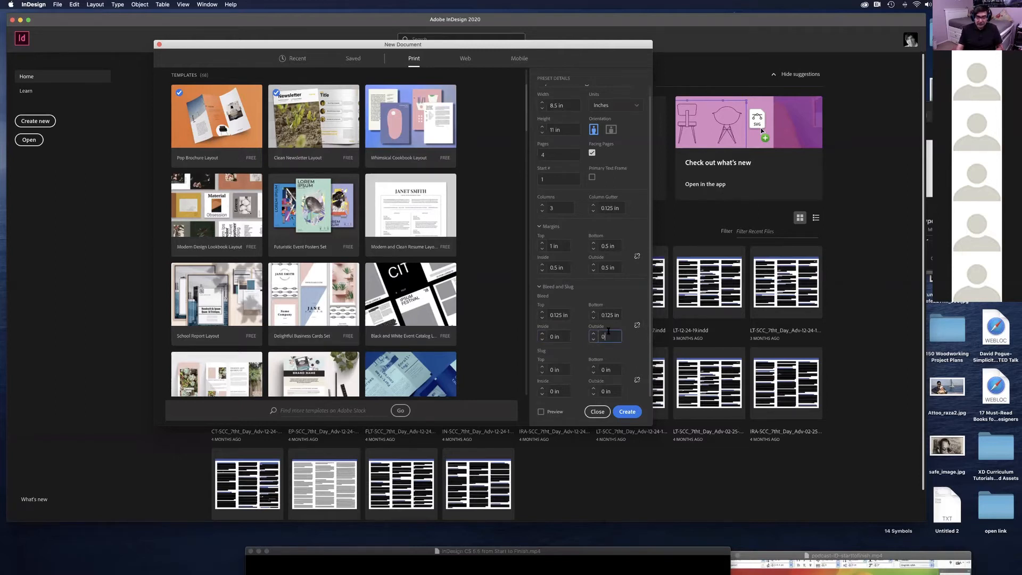
{"action": "key", "text": "Escape"}
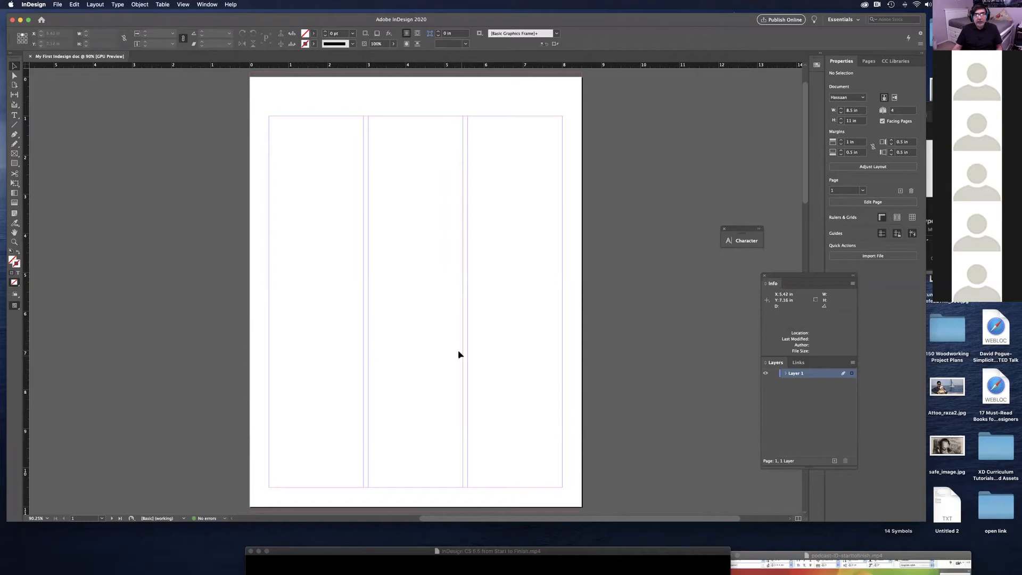
Step: Examine the new page's margin and column guides and the bleed lines along its upper and lower edges
{"action": "left_click_drag", "start_coordinate": [586, 22], "coordinate": [585, 19]}
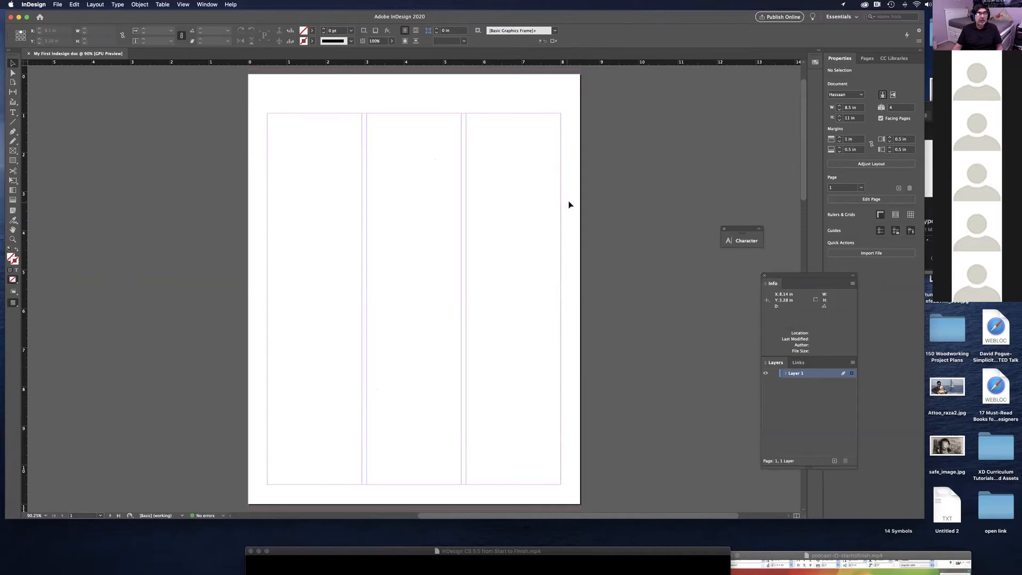
{"action": "scroll", "coordinate": [566, 203], "scroll_direction": "up", "scroll_amount": 2}
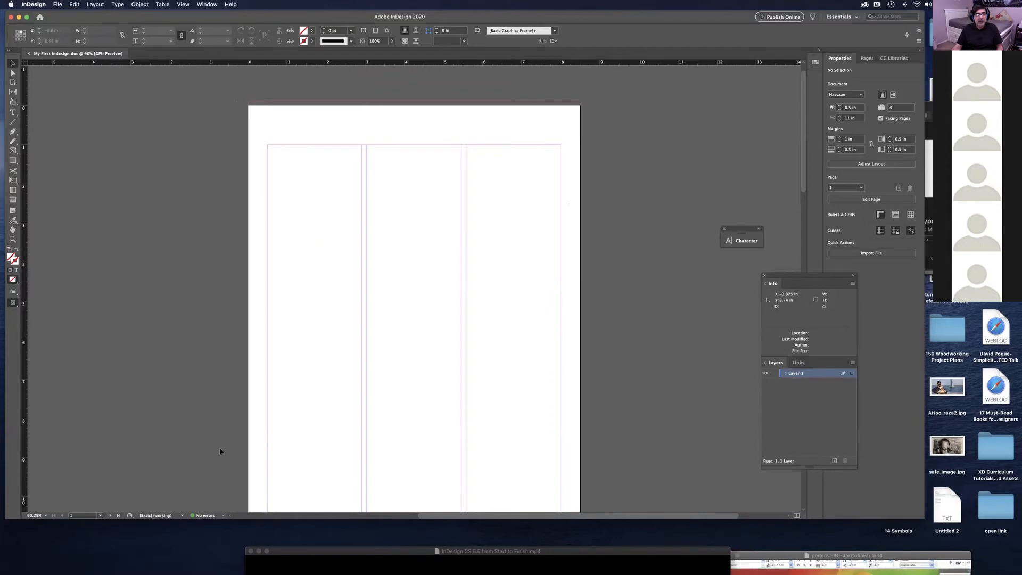
{"action": "scroll", "coordinate": [635, 340], "scroll_direction": "down", "scroll_amount": 1}
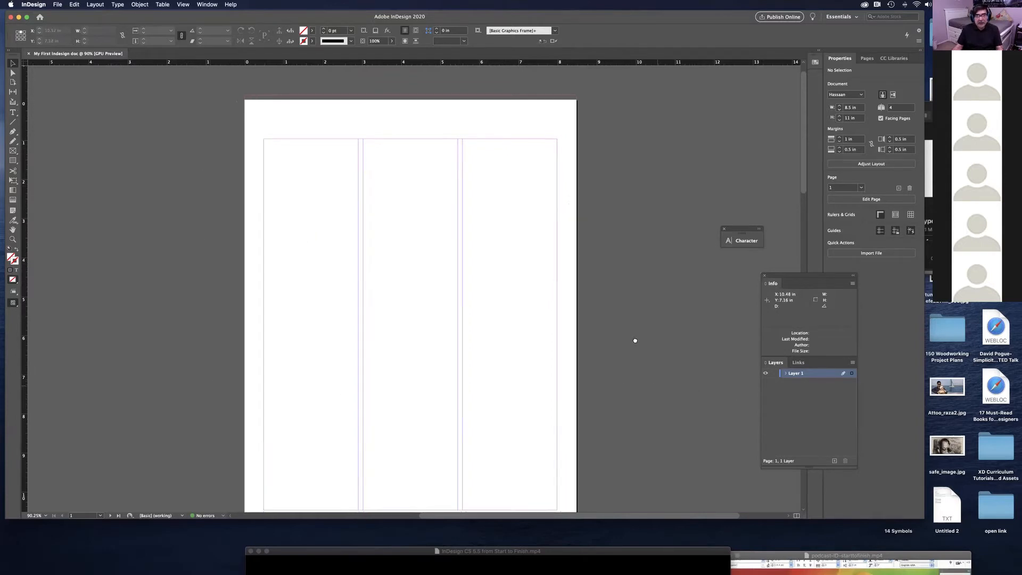
{"action": "scroll", "coordinate": [635, 340], "scroll_direction": "down", "scroll_amount": 1}
{"action": "scroll", "coordinate": [668, 338], "scroll_direction": "left", "scroll_amount": 1}
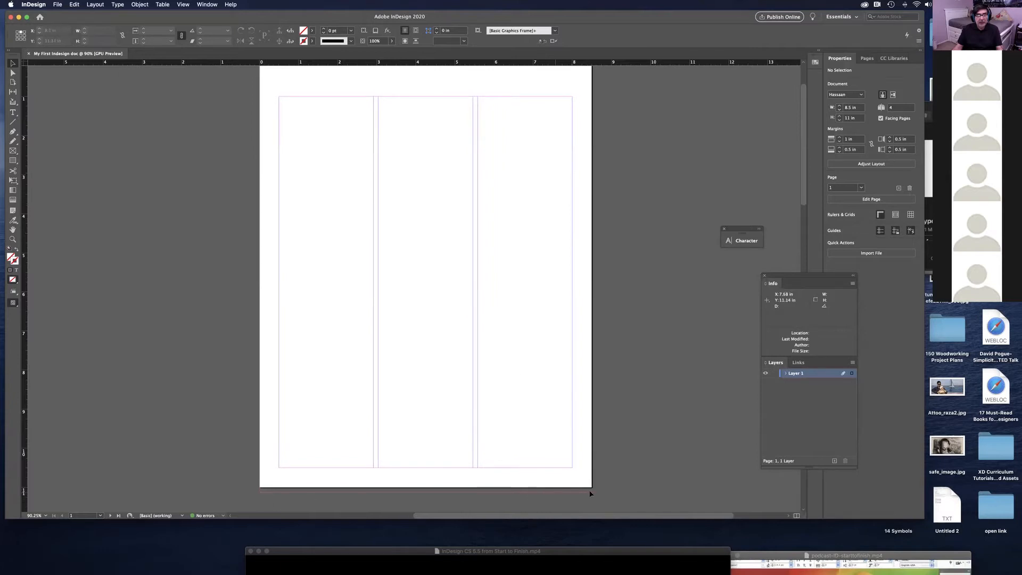
{"action": "scroll", "coordinate": [605, 185], "scroll_direction": "up", "scroll_amount": 1}
{"action": "scroll", "coordinate": [605, 185], "scroll_direction": "right", "scroll_amount": 1}
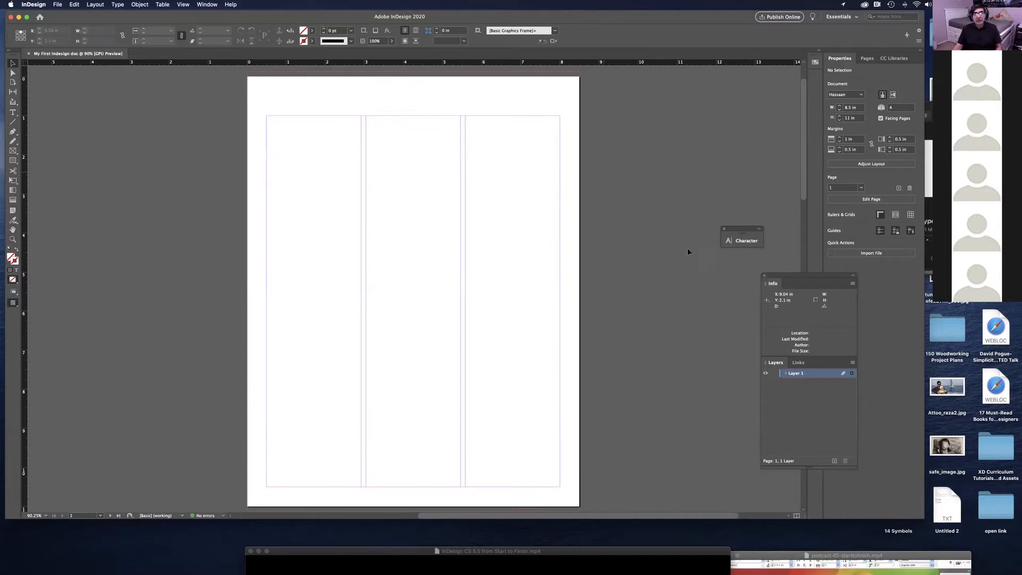
Step: Move the floating Info and Layers group nearer the page, undock the toolbox as a floating panel and make the Selection tool active
{"action": "left_click_drag", "start_coordinate": [812, 277], "coordinate": [728, 267]}
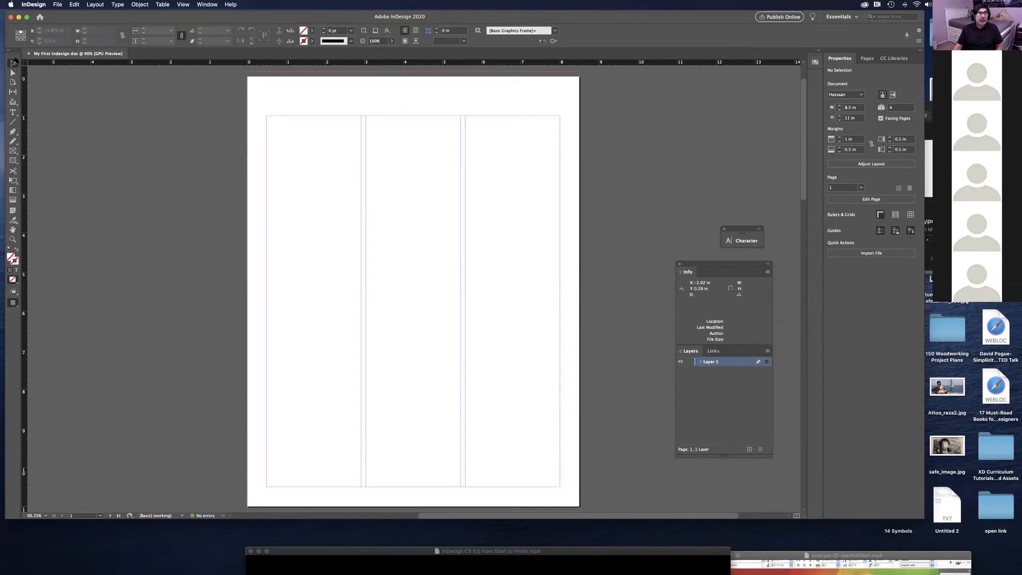
{"action": "left_click_drag", "start_coordinate": [16, 58], "coordinate": [14, 90]}
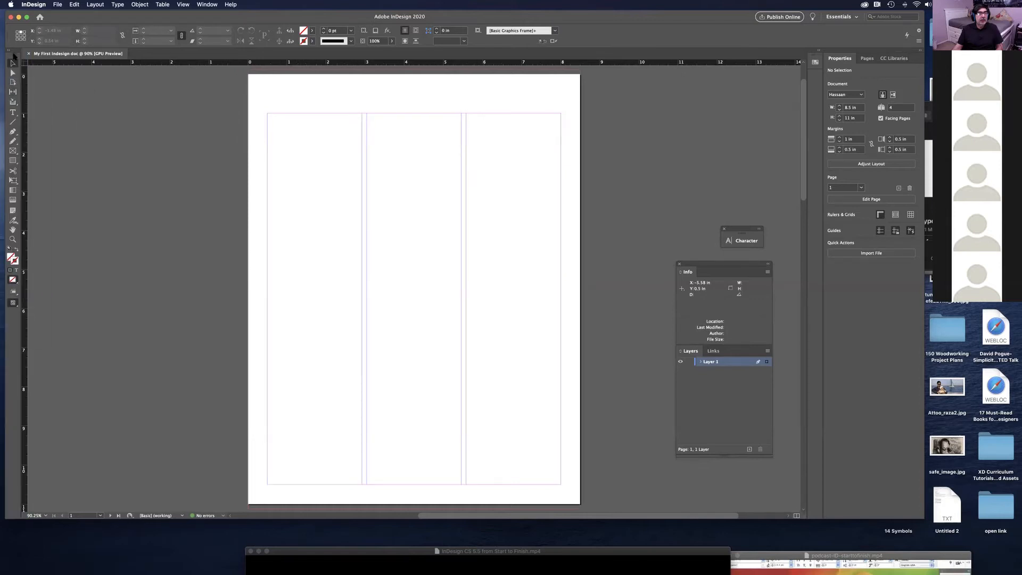
{"action": "left_click_drag", "start_coordinate": [12, 57], "coordinate": [52, 124]}
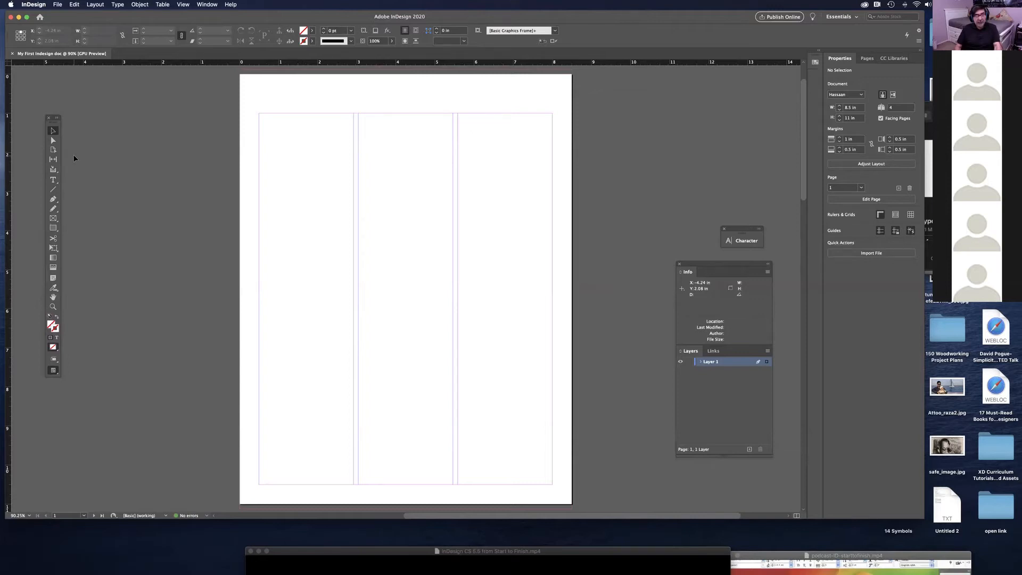
{"action": "key", "text": "t"}
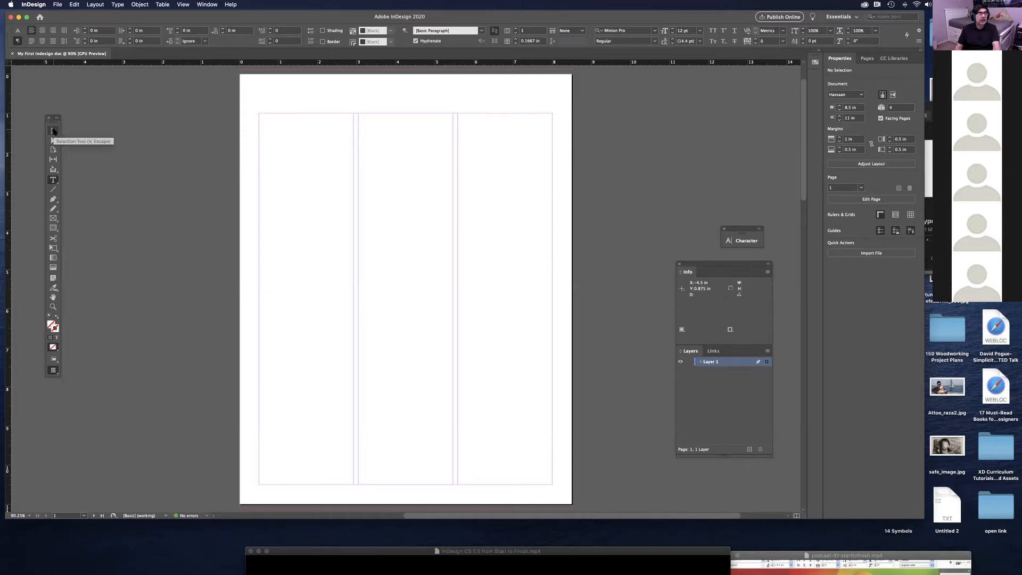
{"action": "left_click", "coordinate": [53, 131]}
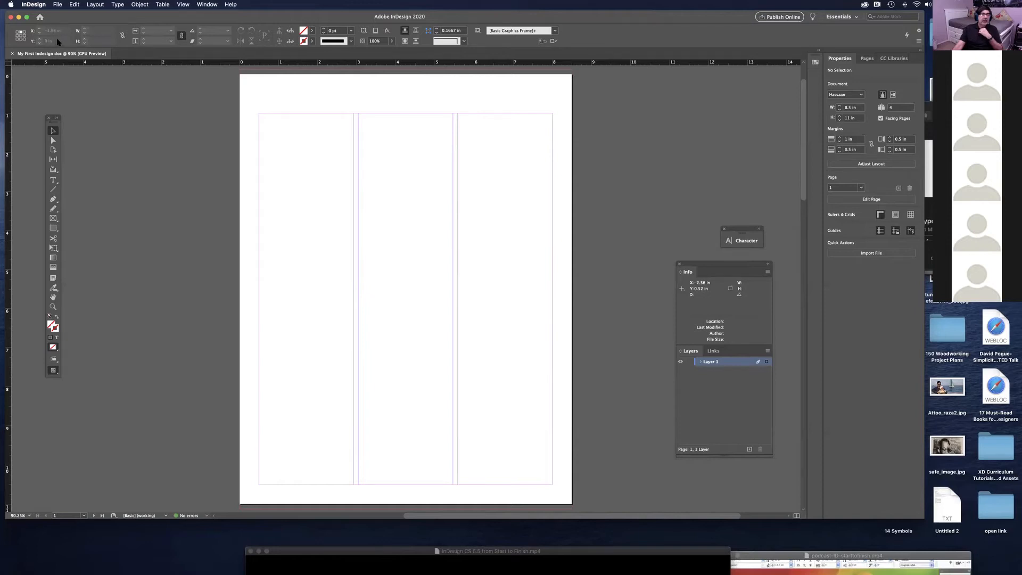
Step: Shift the application window aside and place the floating toolbox outside its edge
{"action": "mouse_move", "coordinate": [52, 20]}
{"action": "left_mouse_down"}
{"action": "mouse_move", "coordinate": [64, 21]}
{"action": "mouse_move", "coordinate": [39, 19]}
{"action": "left_mouse_up"}
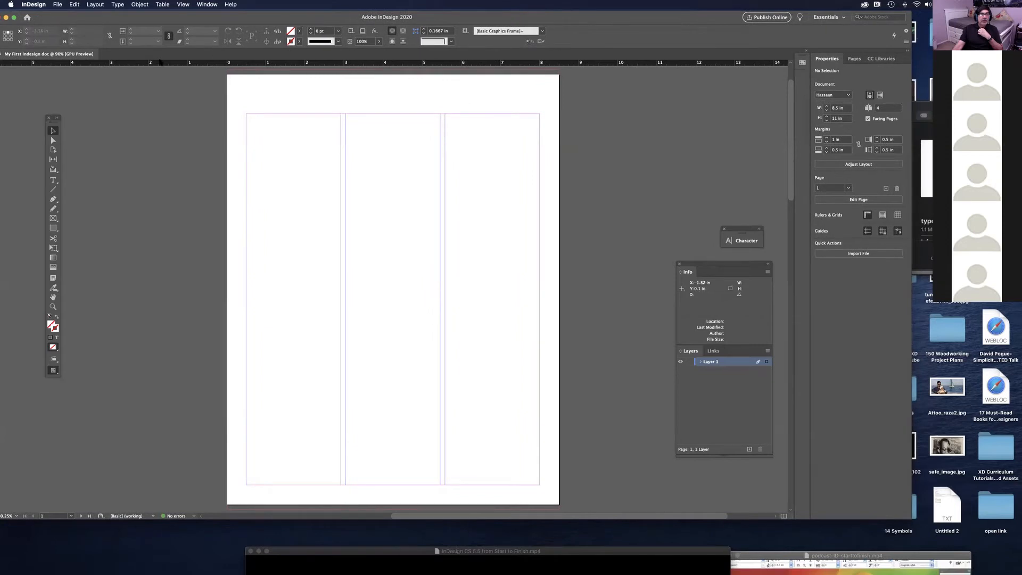
{"action": "left_click_drag", "start_coordinate": [306, 18], "coordinate": [352, 16]}
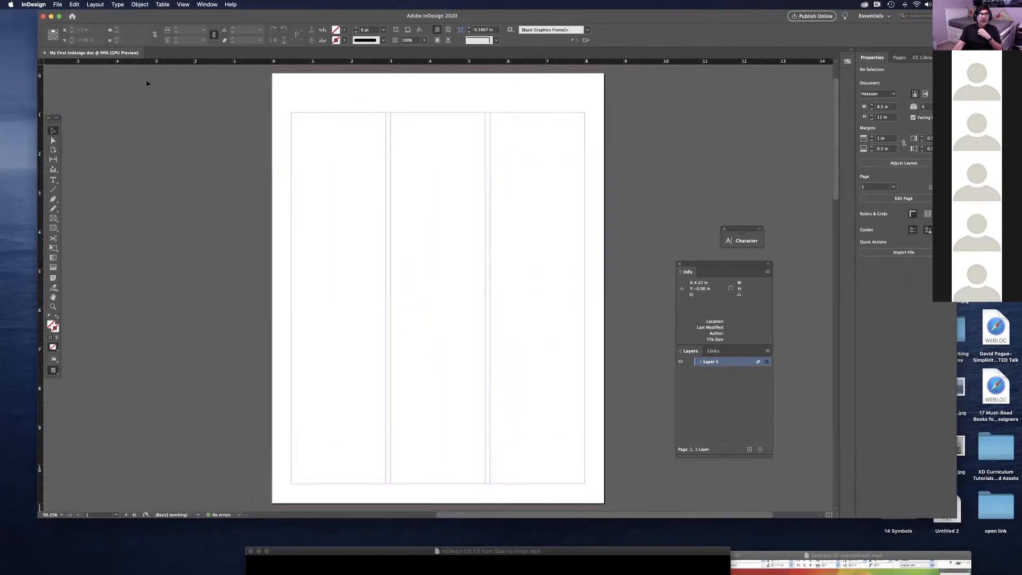
{"action": "left_click_drag", "start_coordinate": [55, 122], "coordinate": [18, 124]}
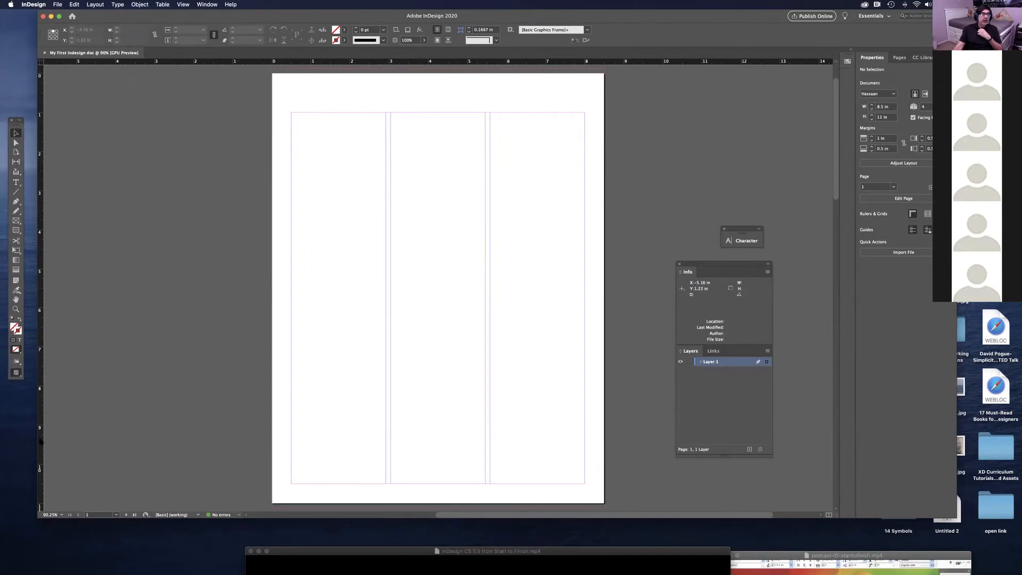
Step: Review the ruler's unit choices and the Units & Increments preferences without changing any setting
{"action": "right_click", "coordinate": [167, 64]}
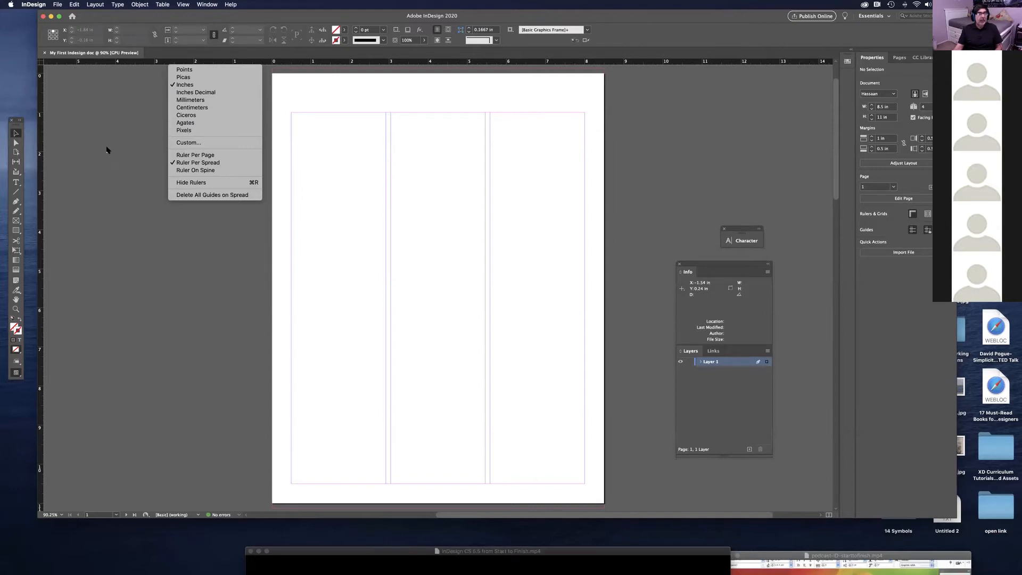
{"action": "left_click", "coordinate": [269, 16]}
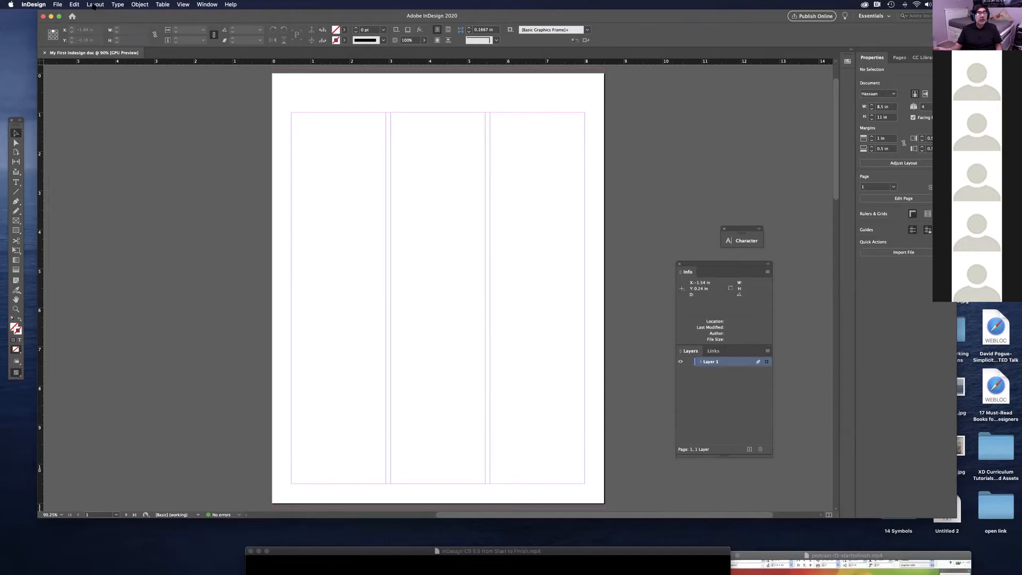
{"action": "left_click", "coordinate": [36, 5]}
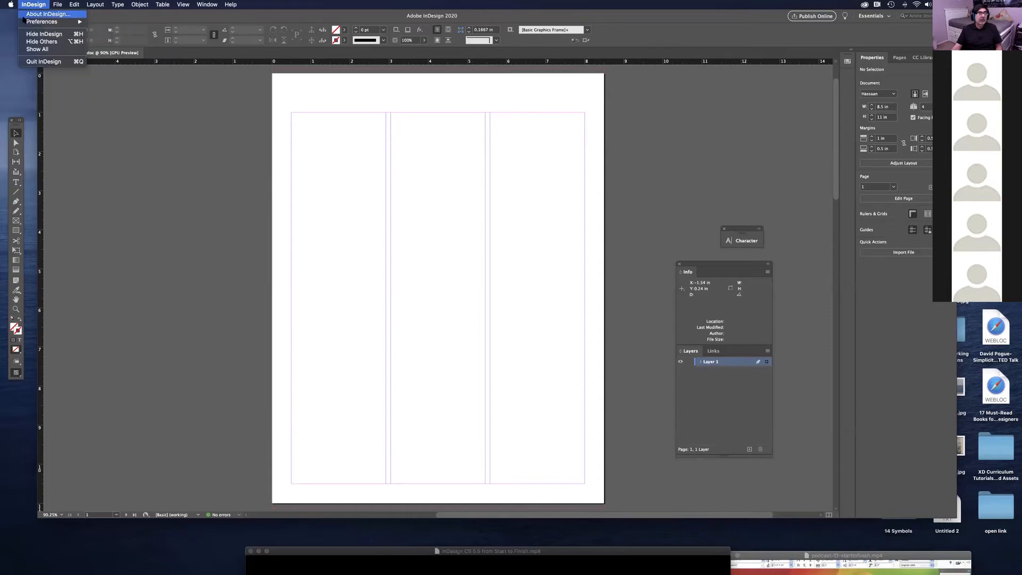
{"action": "mouse_move", "coordinate": [27, 22]}
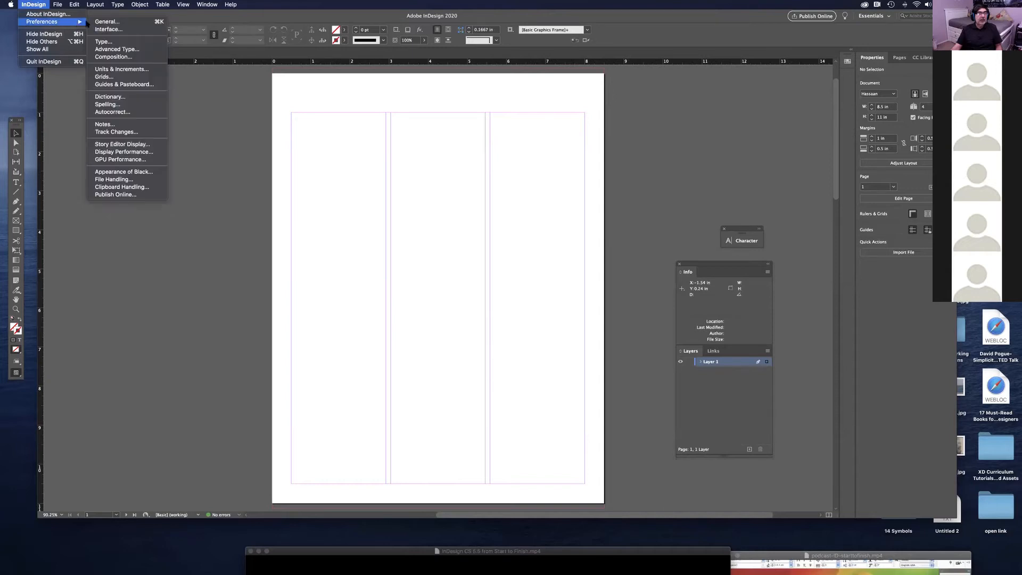
{"action": "left_click", "coordinate": [129, 72]}
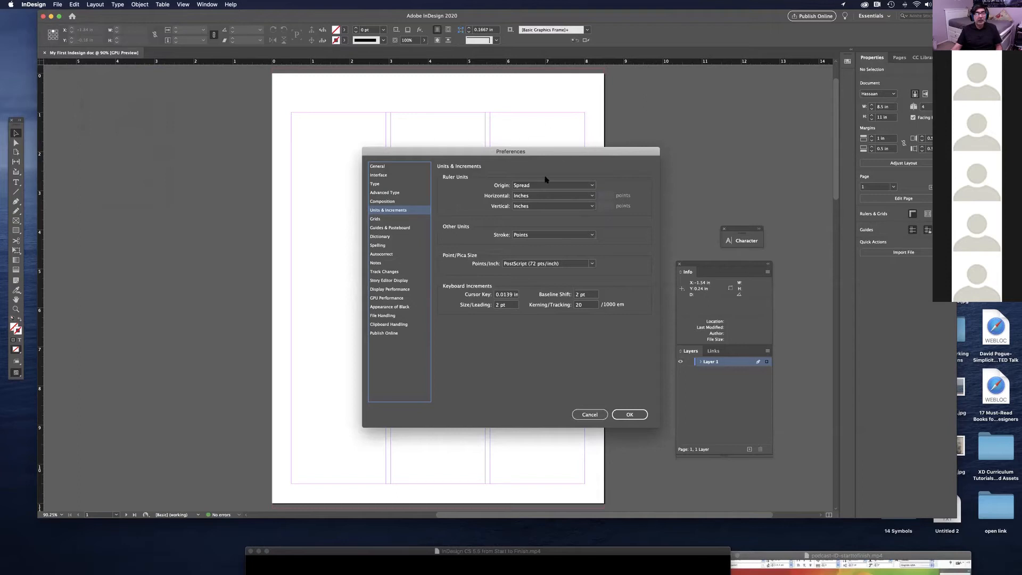
{"action": "left_click", "coordinate": [599, 415]}
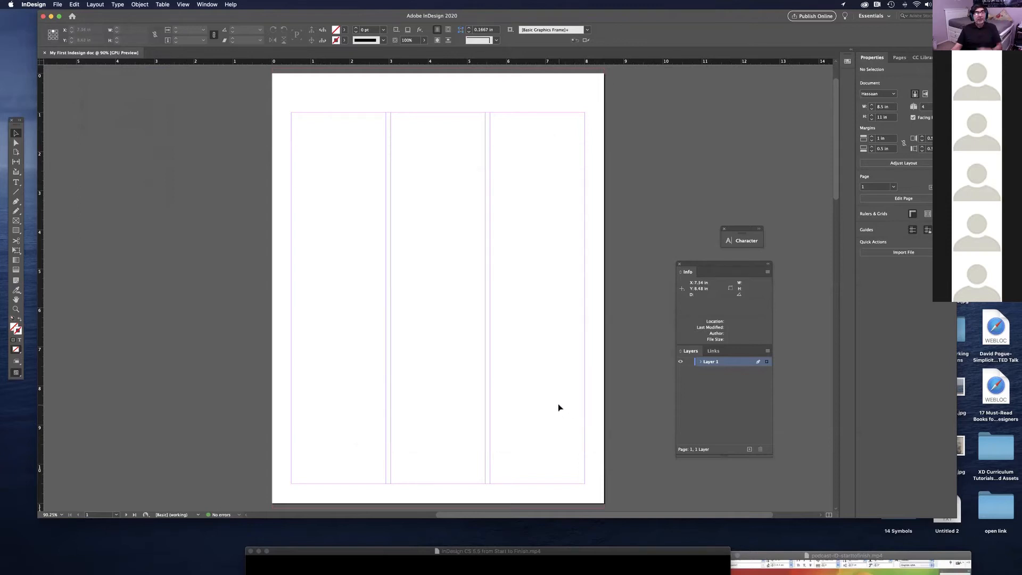
Step: Move the toolbox beside the page and draw a rectangle about 2.42 in by 1.74 in at the first column's upper end
{"action": "left_click_drag", "start_coordinate": [258, 22], "coordinate": [256, 24]}
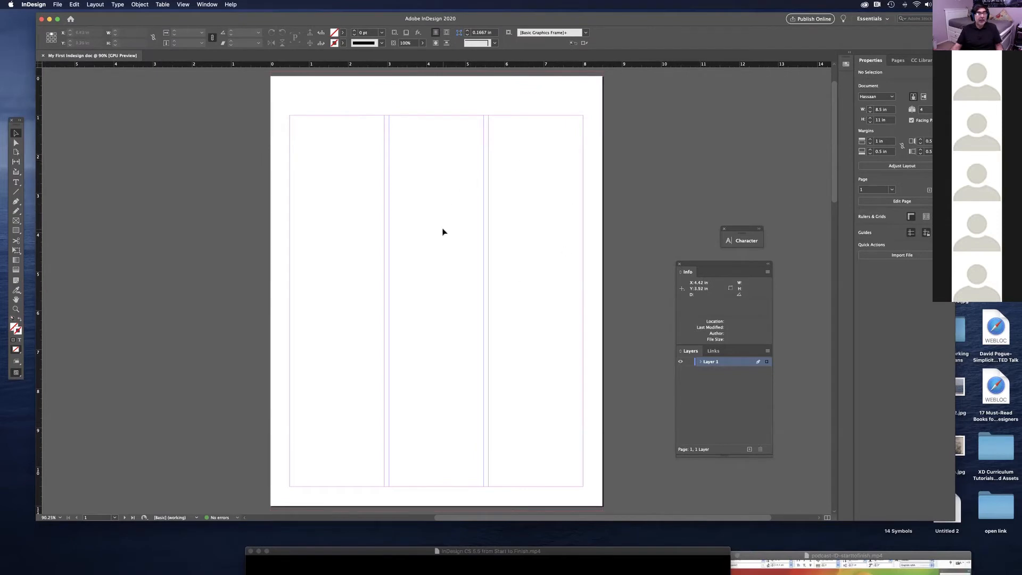
{"action": "left_click_drag", "start_coordinate": [17, 124], "coordinate": [150, 113]}
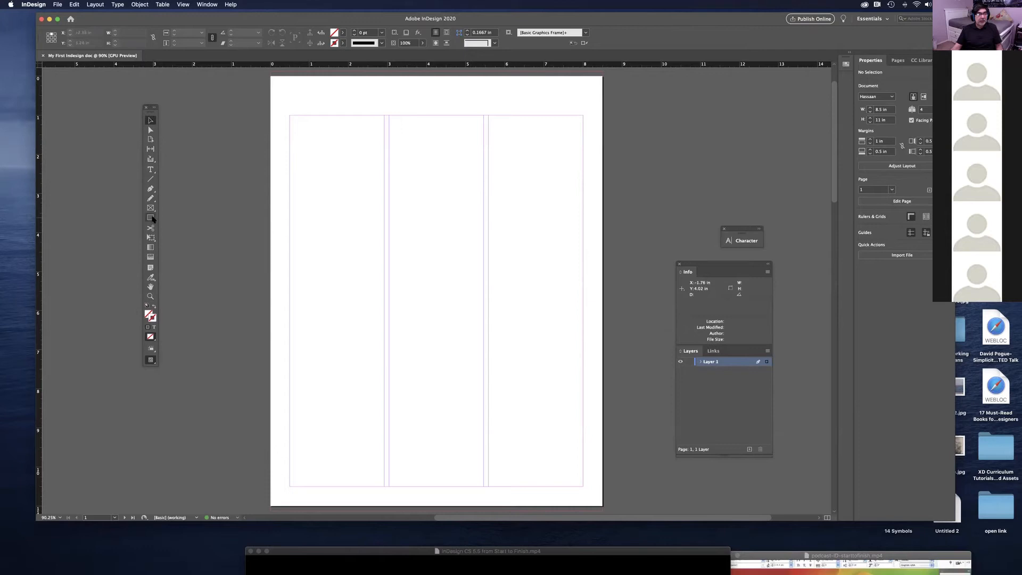
{"action": "left_click", "coordinate": [150, 220]}
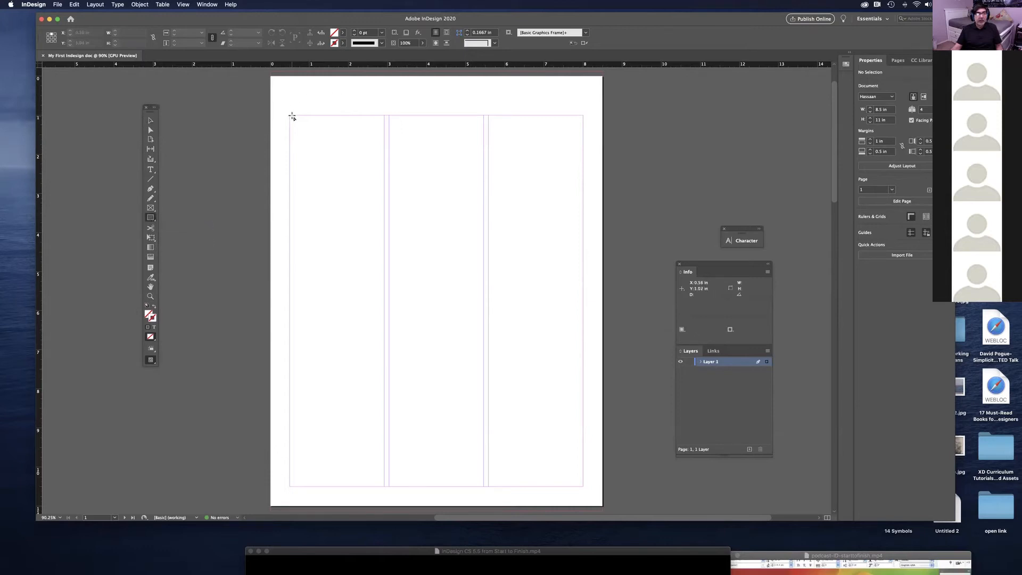
{"action": "left_click_drag", "start_coordinate": [291, 117], "coordinate": [384, 183]}
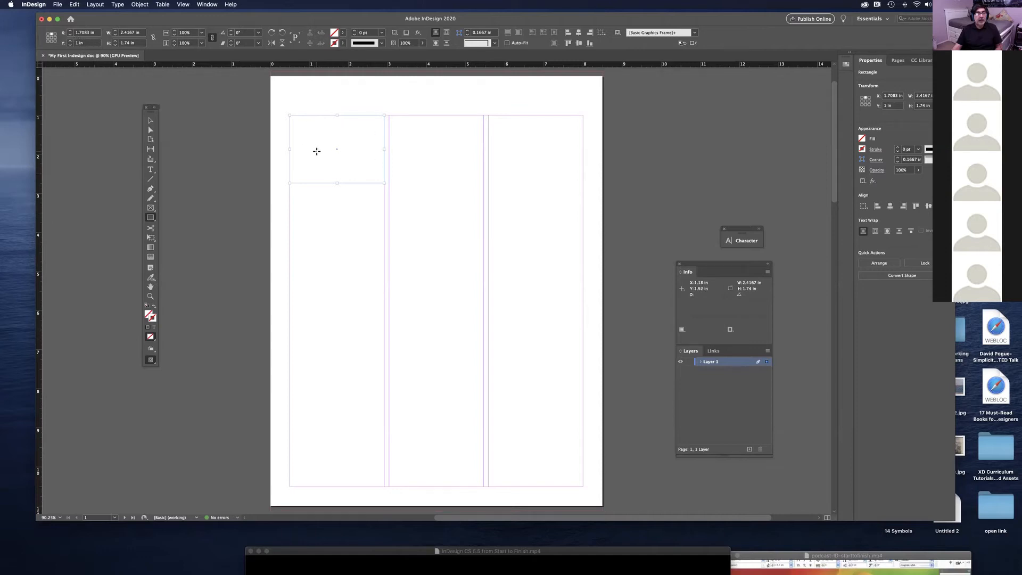
Step: Fill the rectangle with the magenta swatch C=0 M=100 Y=0 K=0
{"action": "left_click", "coordinate": [334, 33]}
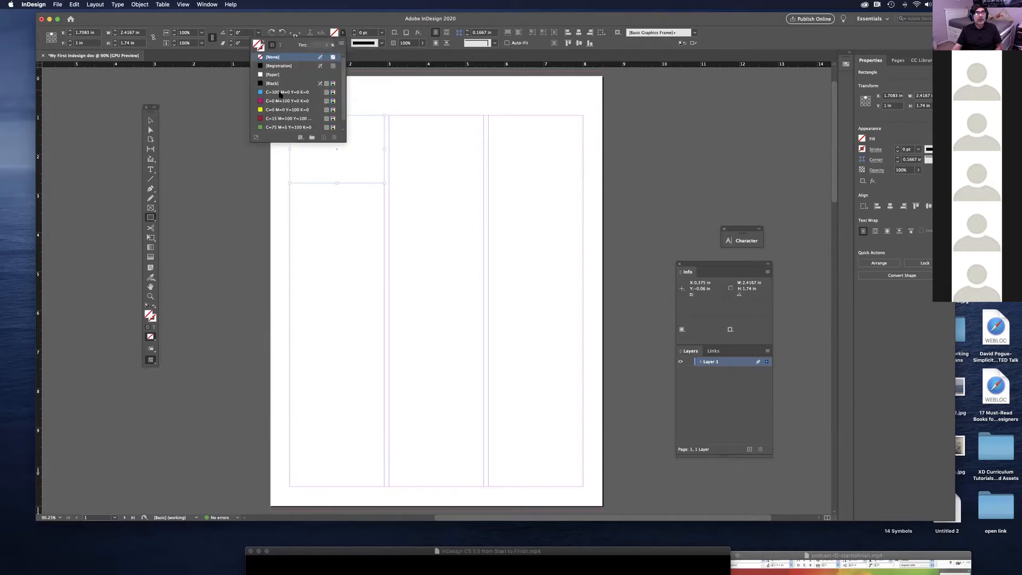
{"action": "left_click", "coordinate": [264, 101]}
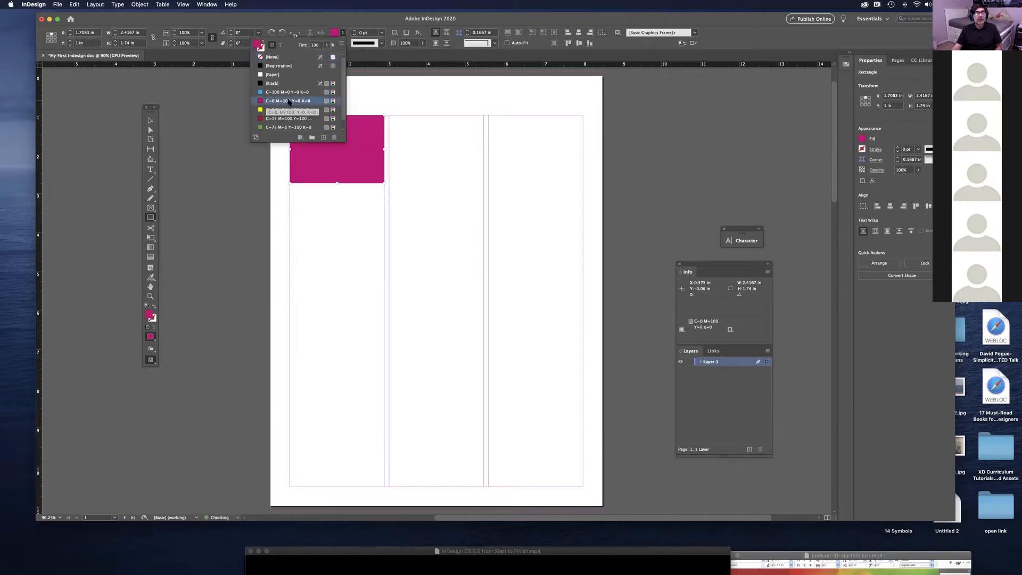
{"action": "left_click", "coordinate": [329, 19]}
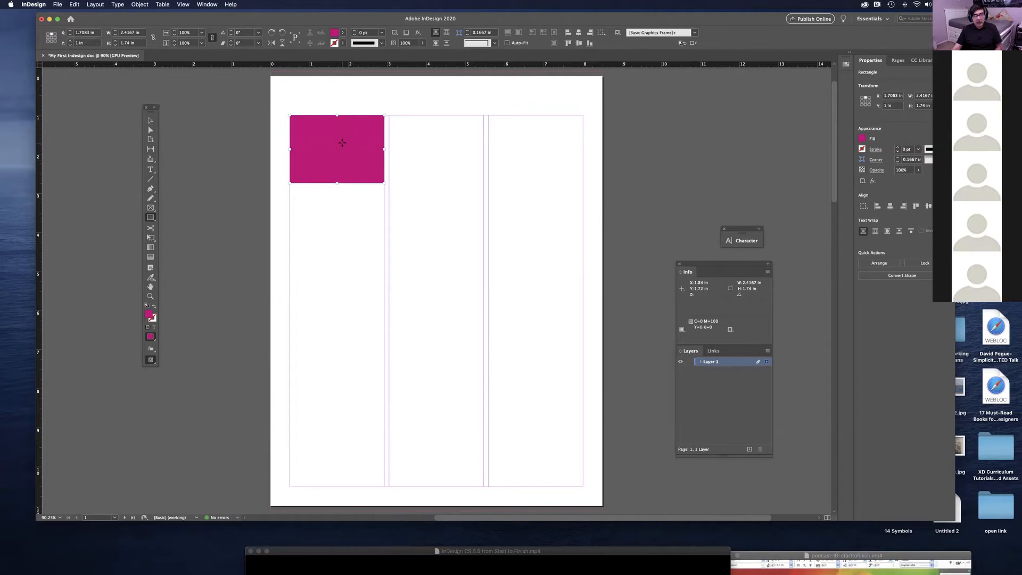
Step: Select the magenta rectangle with the Selection tool and deselect it again, comparing the options offered in each state
{"action": "key", "text": "v"}
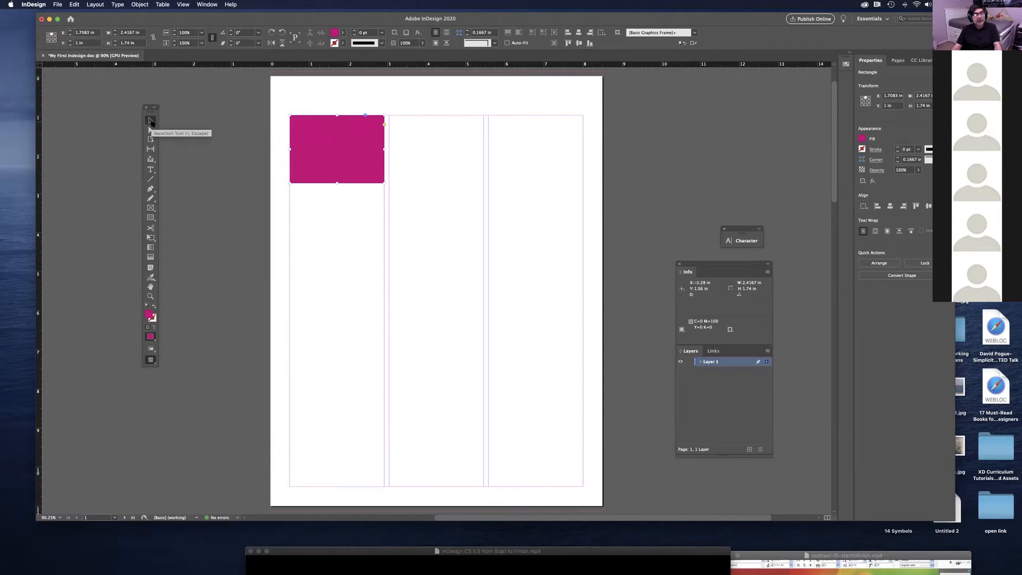
{"action": "left_click", "coordinate": [343, 264]}
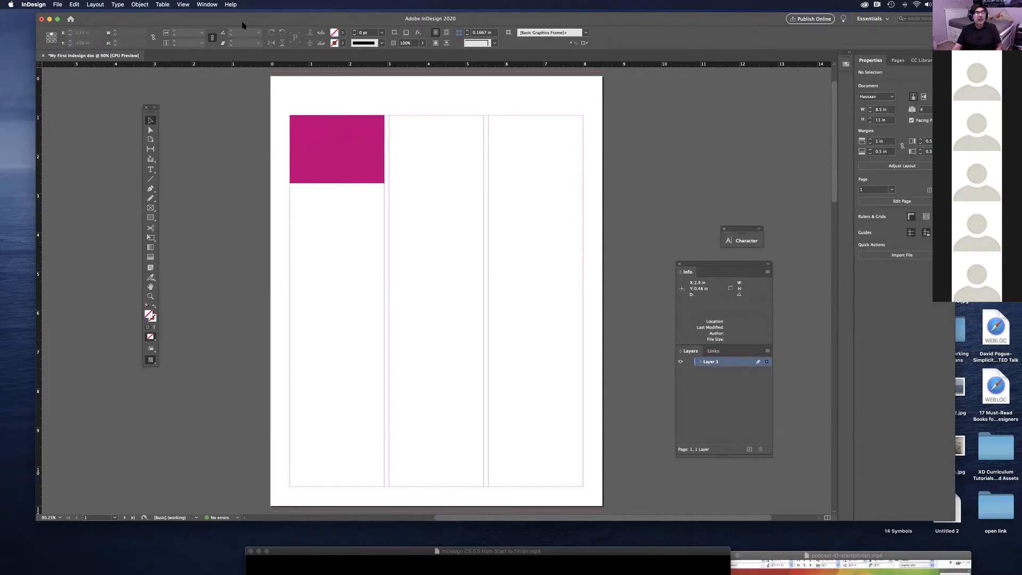
{"action": "left_click", "coordinate": [340, 140]}
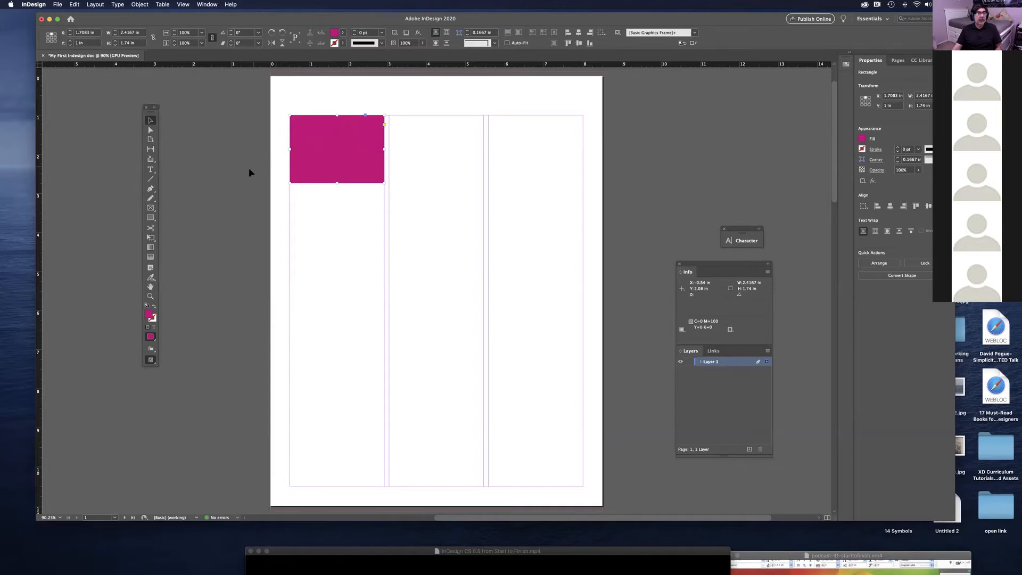
{"action": "left_click", "coordinate": [323, 219]}
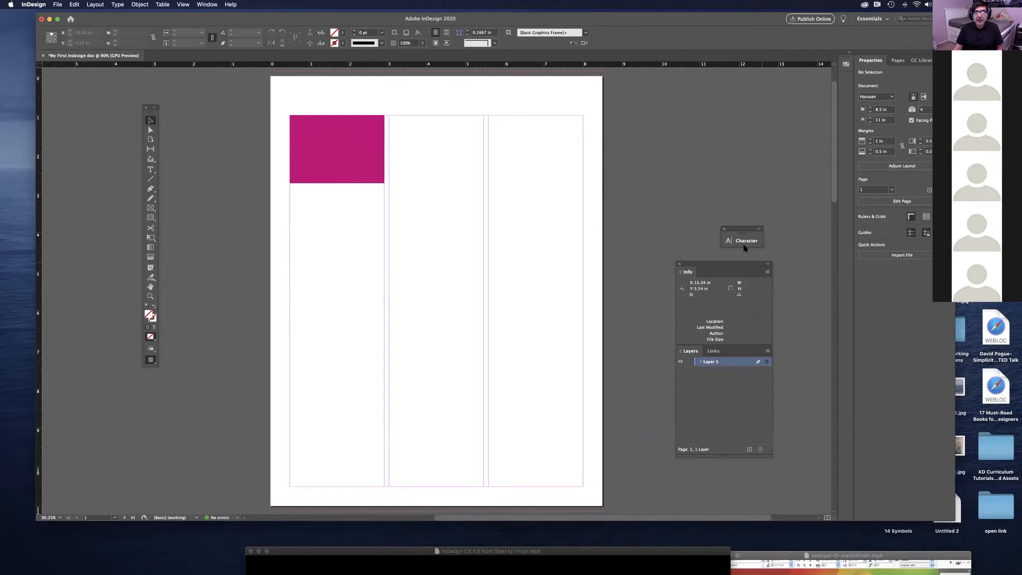
Step: Resize the application window to fill the available screen area and reset the Essentials workspace
{"action": "double_click", "coordinate": [748, 17]}
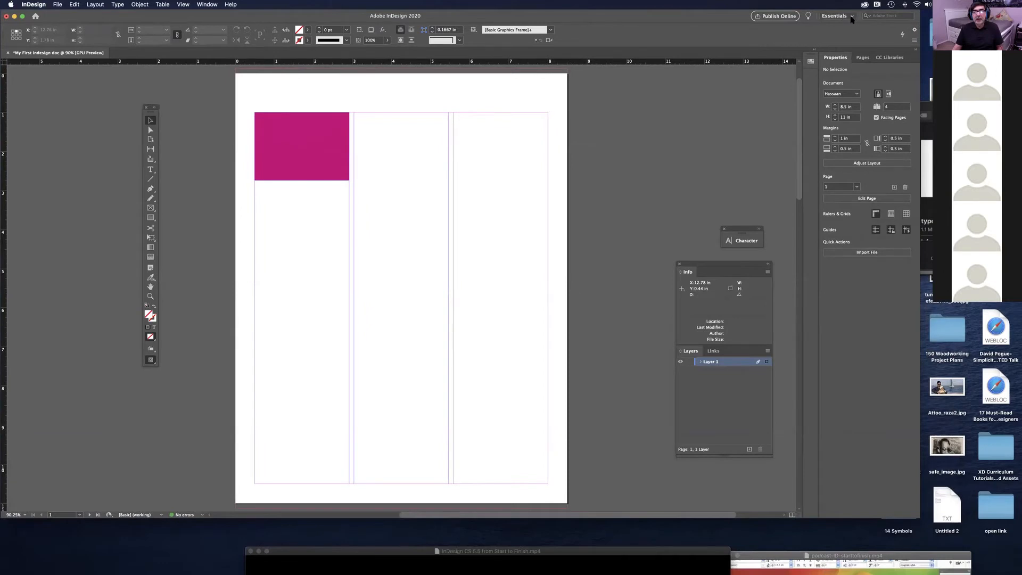
{"action": "left_click", "coordinate": [846, 17]}
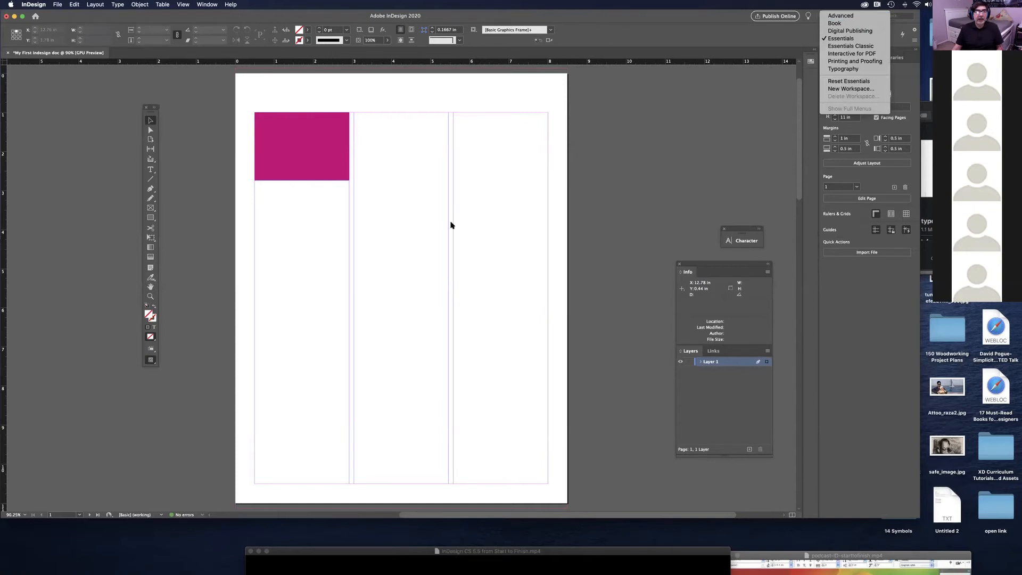
{"action": "left_click", "coordinate": [841, 82]}
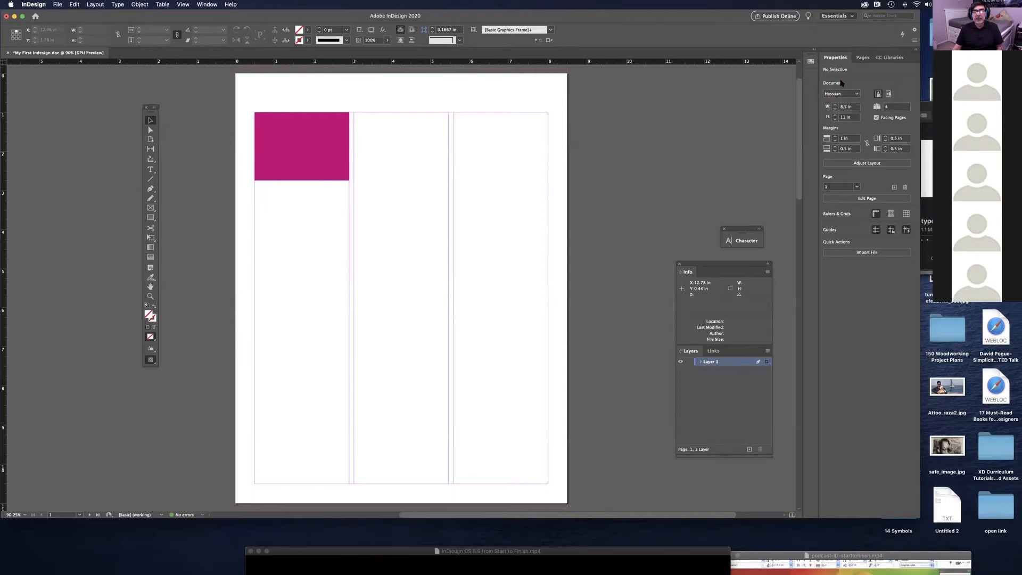
Step: Switch to the Essentials Classic workspace and reset it to its default layout
{"action": "mouse_move", "coordinate": [676, 16]}
{"action": "left_mouse_down"}
{"action": "mouse_move", "coordinate": [694, 16]}
{"action": "mouse_move", "coordinate": [682, 14]}
{"action": "left_mouse_up"}
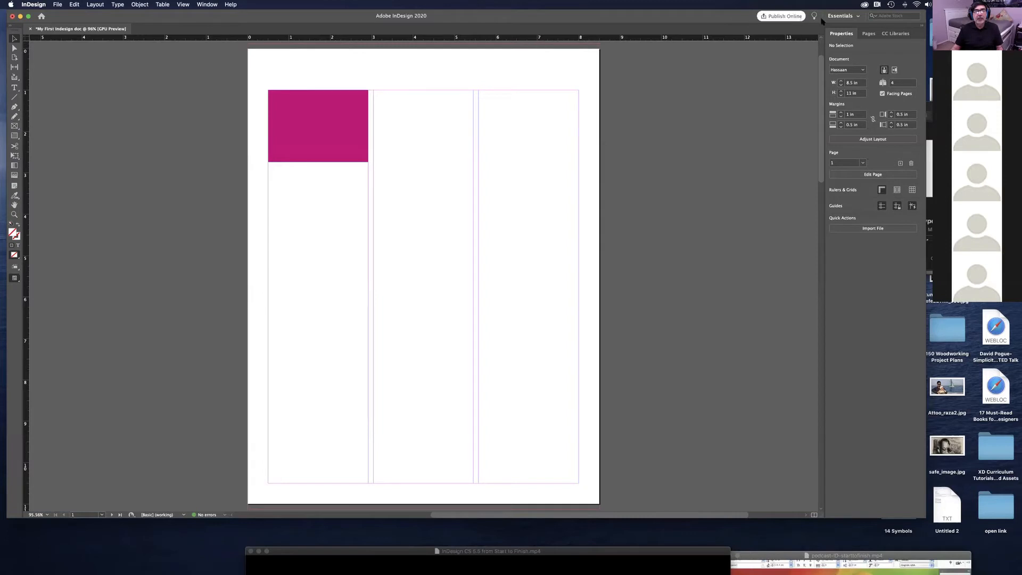
{"action": "left_click", "coordinate": [847, 16]}
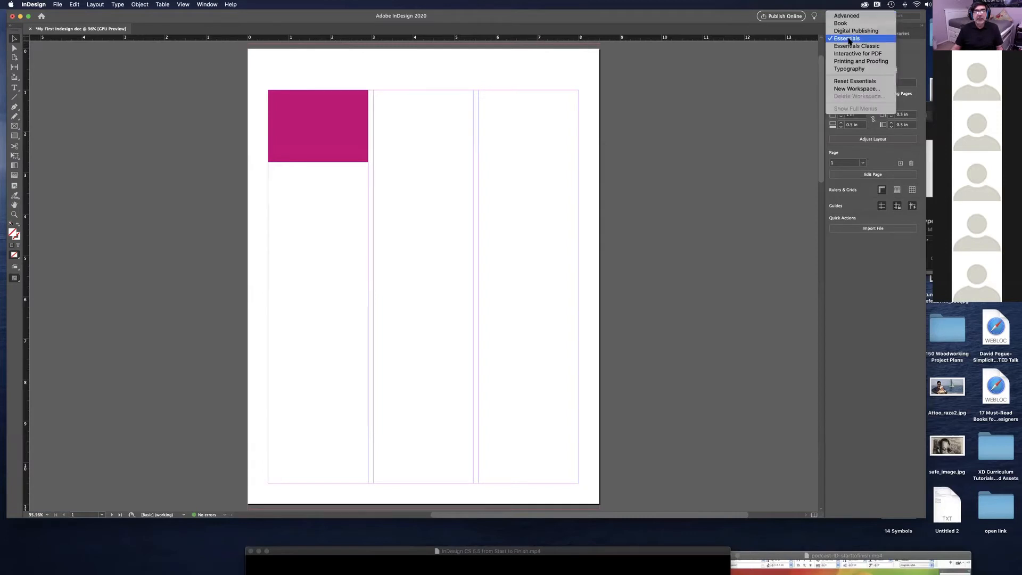
{"action": "left_click", "coordinate": [516, 17]}
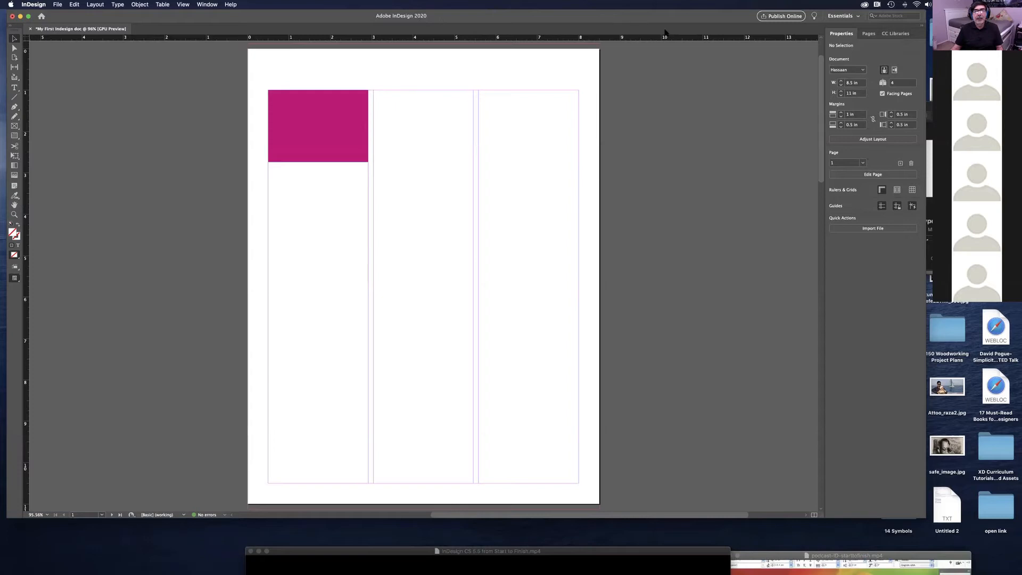
{"action": "left_click", "coordinate": [843, 16]}
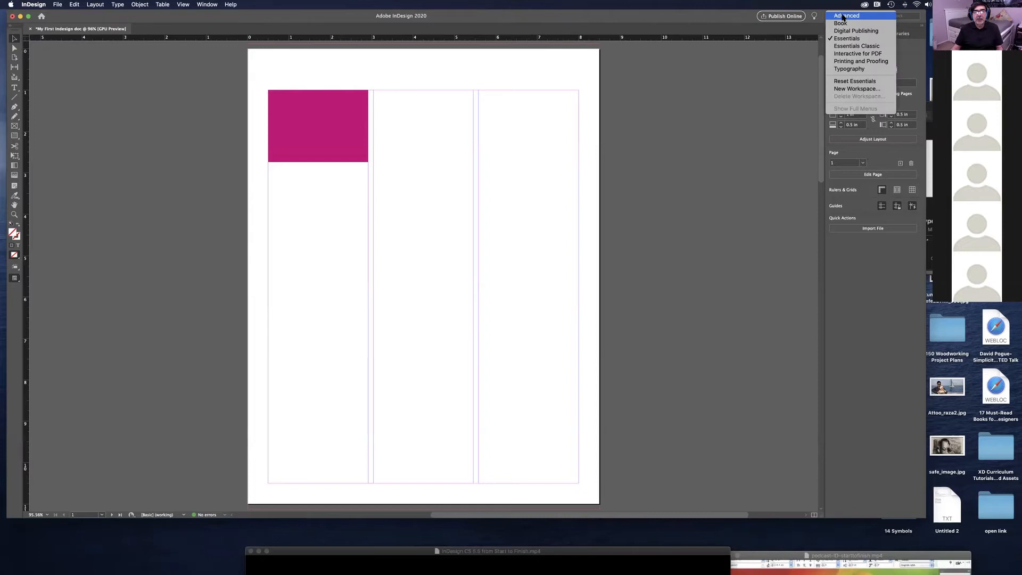
{"action": "left_click", "coordinate": [850, 47]}
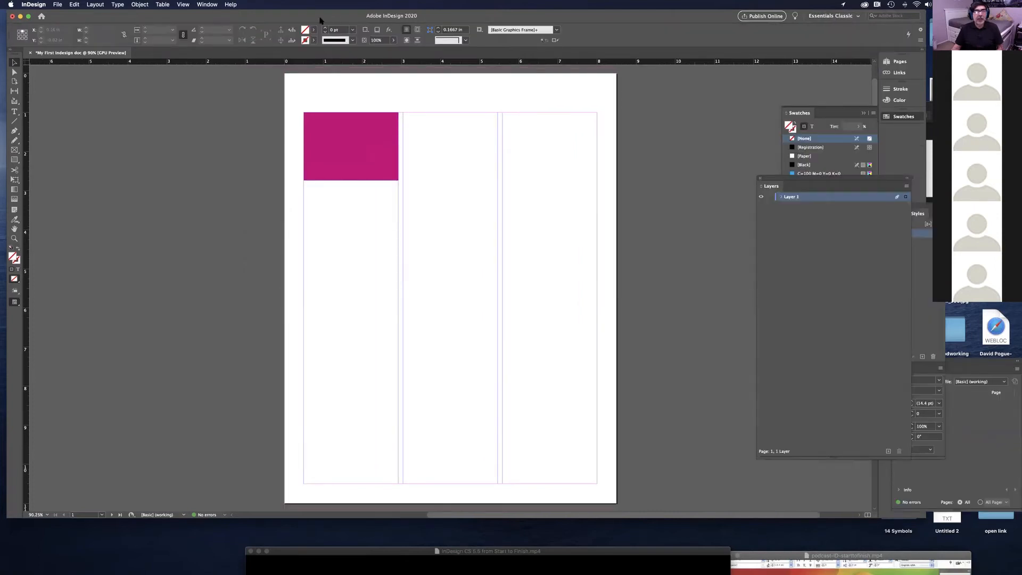
{"action": "left_click", "coordinate": [855, 16]}
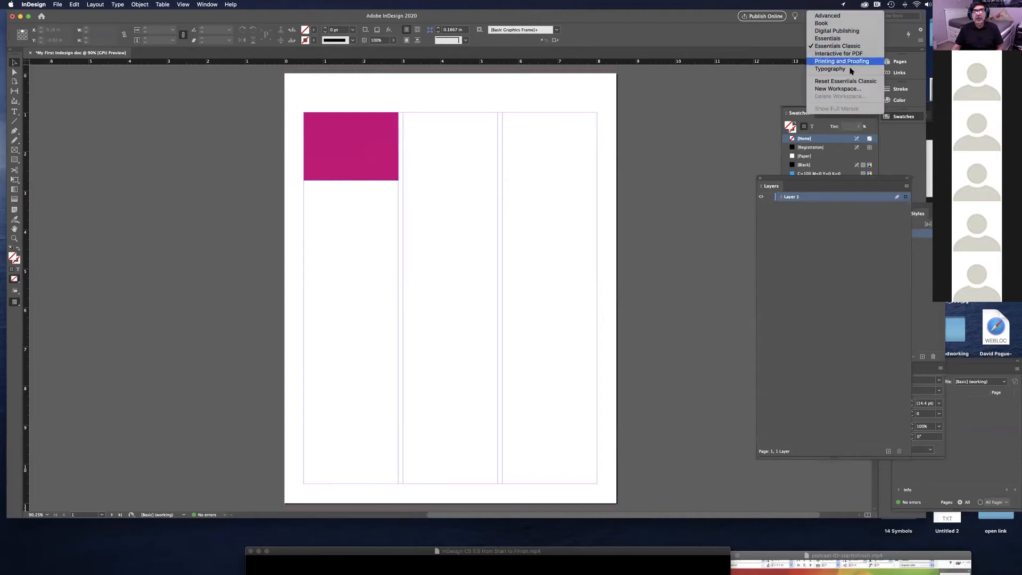
{"action": "left_click", "coordinate": [845, 81]}
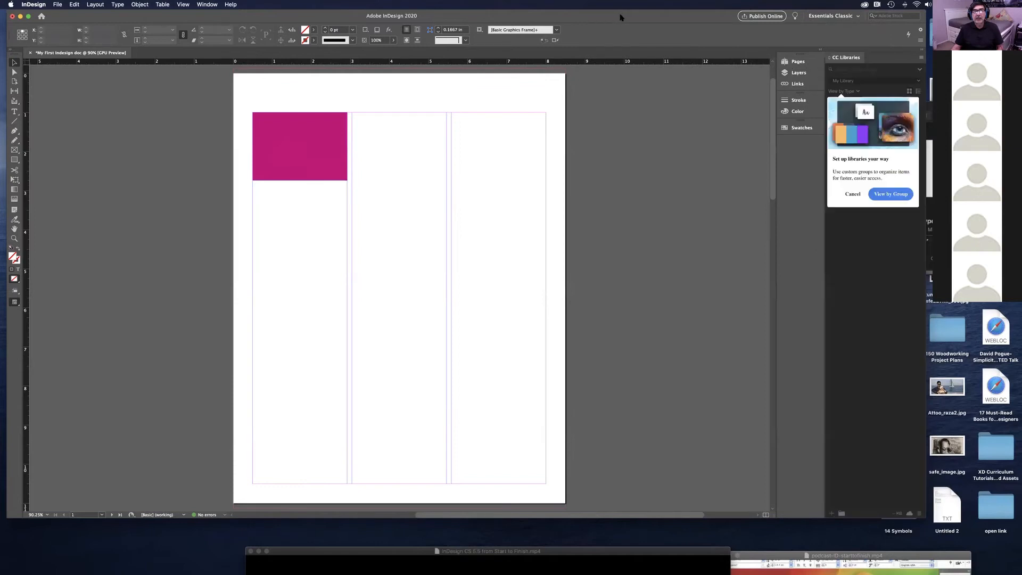
{"action": "mouse_move", "coordinate": [620, 17]}
{"action": "left_mouse_down"}
{"action": "mouse_move", "coordinate": [677, 16]}
{"action": "mouse_move", "coordinate": [618, 12]}
{"action": "left_mouse_up"}
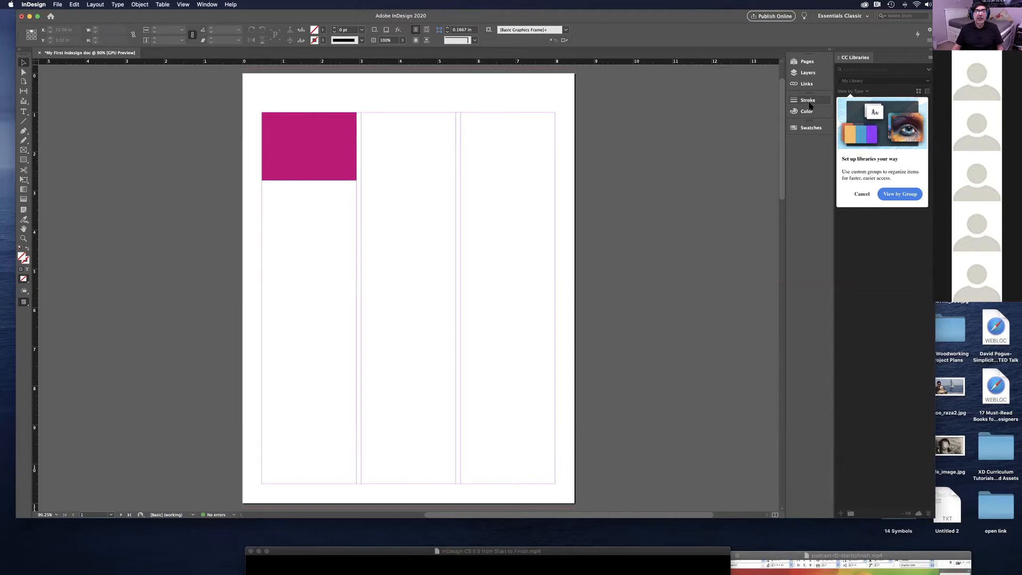
Step: Detach Pages as a floating panel beside the page, collapse the remaining Layers and Links group, and enlarge the Pages panel
{"action": "left_click", "coordinate": [804, 64]}
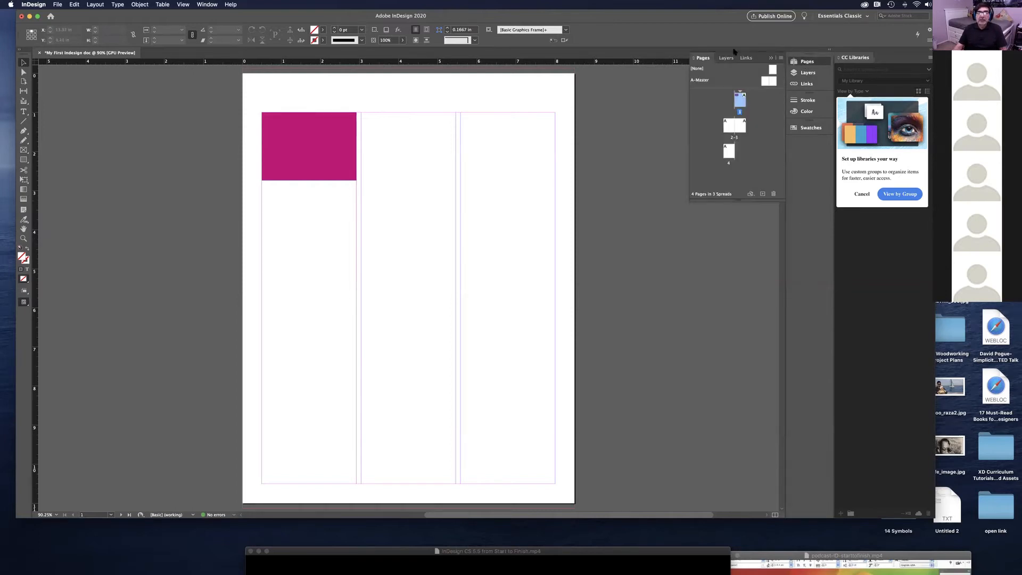
{"action": "left_click_drag", "start_coordinate": [707, 55], "coordinate": [602, 95]}
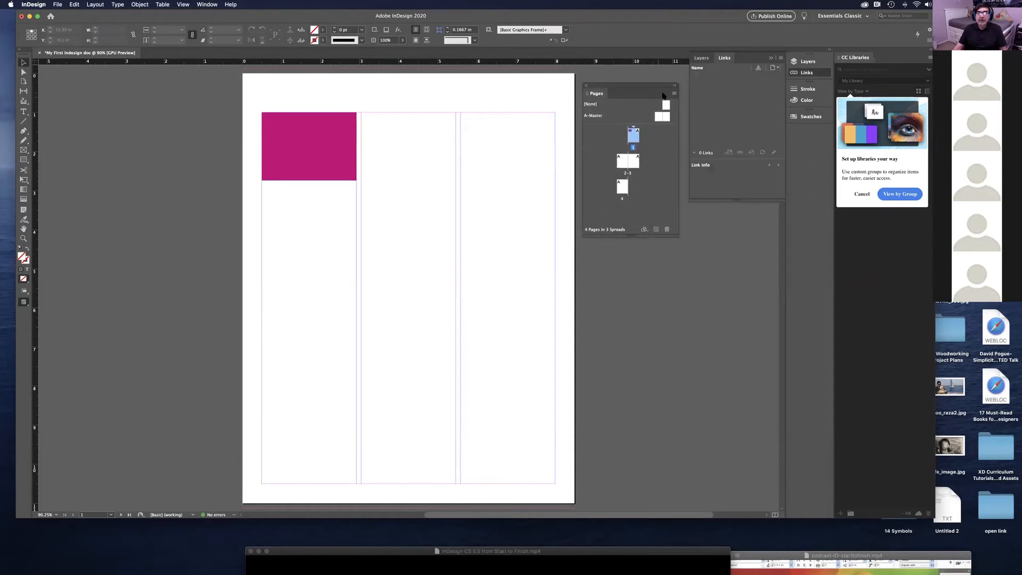
{"action": "left_click", "coordinate": [769, 58]}
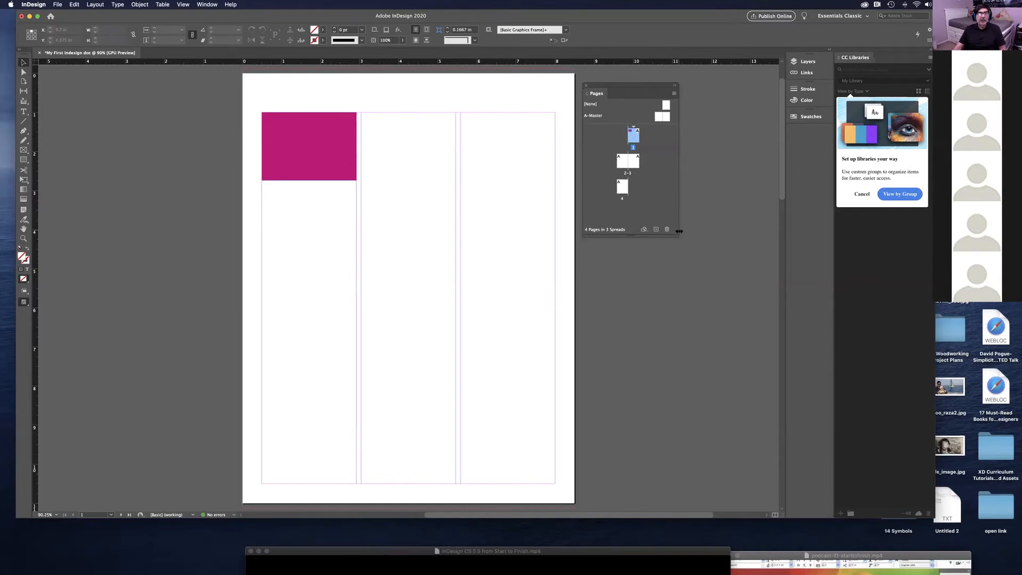
{"action": "left_click_drag", "start_coordinate": [680, 237], "coordinate": [713, 271]}
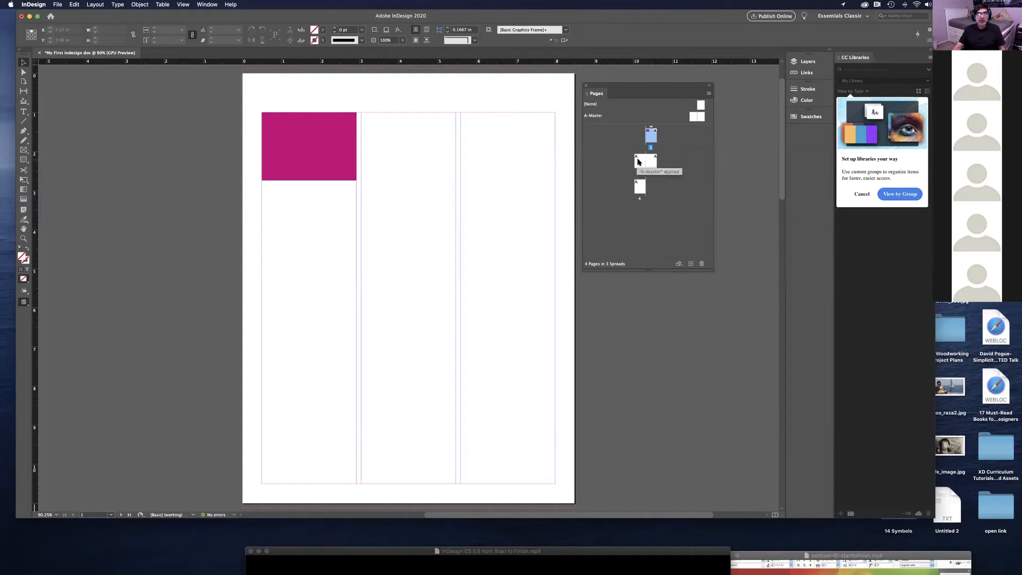
Step: Go to page 2 and draw a rectangle about 4.96 in by 1.05 in across its first two columns, below mid-page
{"action": "double_click", "coordinate": [638, 161]}
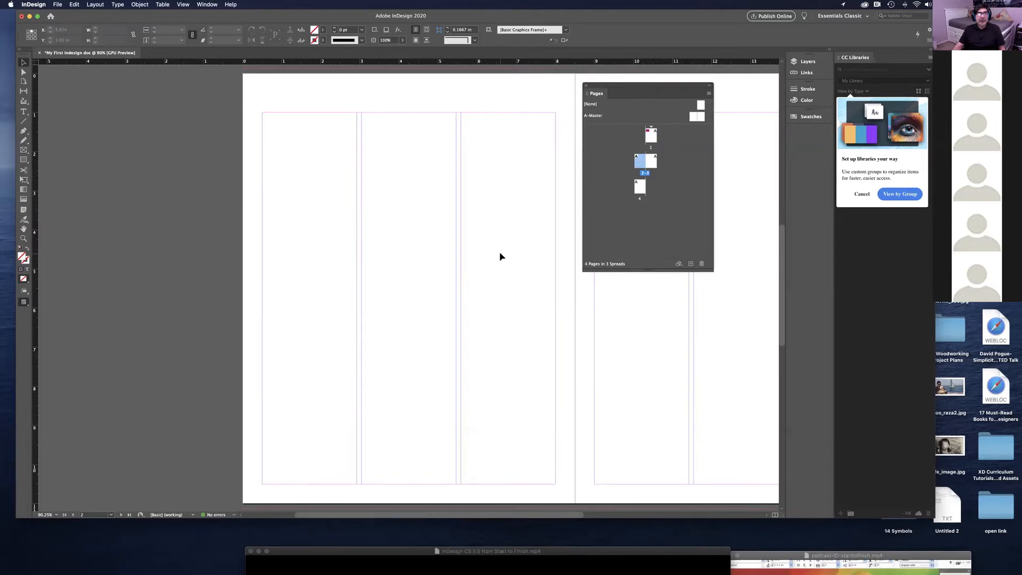
{"action": "left_click_drag", "start_coordinate": [667, 87], "coordinate": [737, 243]}
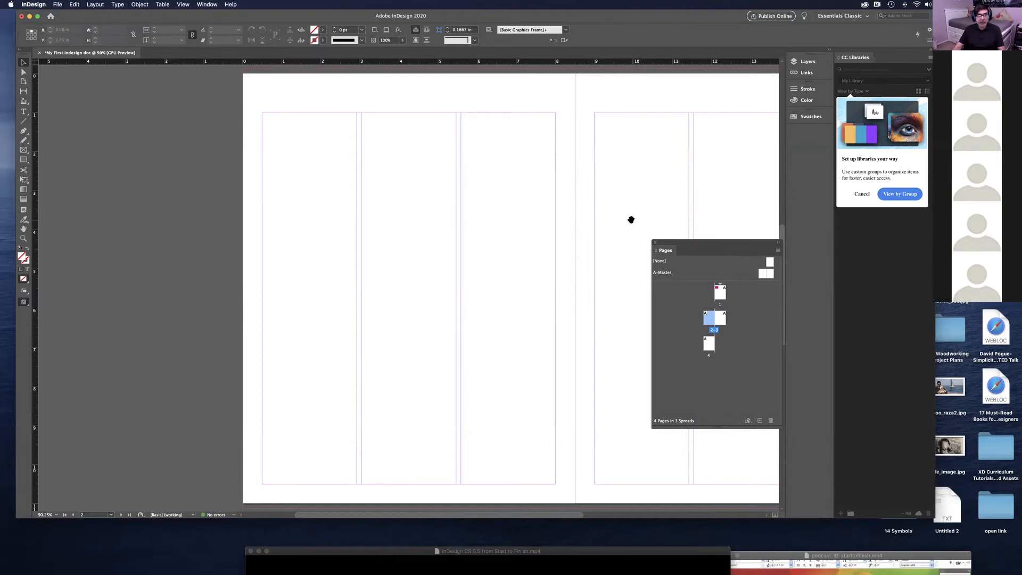
{"action": "left_click_drag", "start_coordinate": [630, 217], "coordinate": [473, 217]}
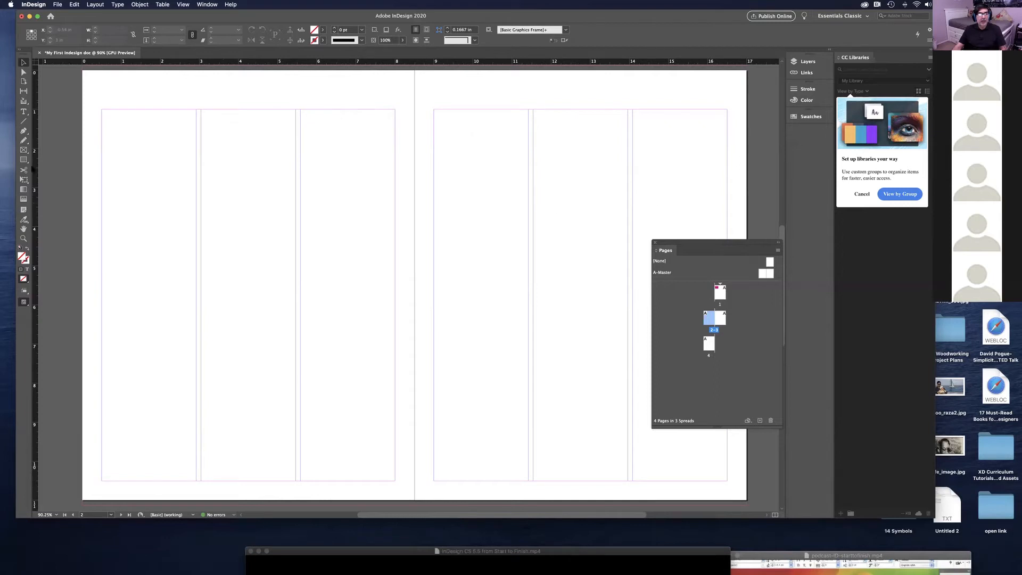
{"action": "left_click", "coordinate": [23, 160]}
{"action": "left_click_drag", "start_coordinate": [101, 323], "coordinate": [295, 363]}
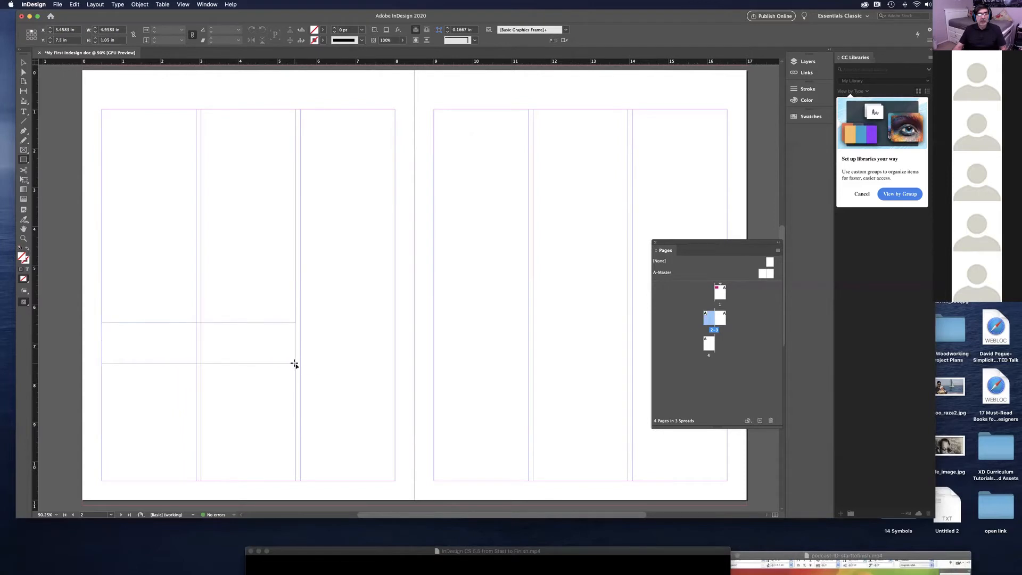
Step: Fill the page 2 rectangle with the cyan swatch C=100 M=0 Y=0 K=0 and move it down to Y 6.575 in
{"action": "left_click", "coordinate": [324, 31]}
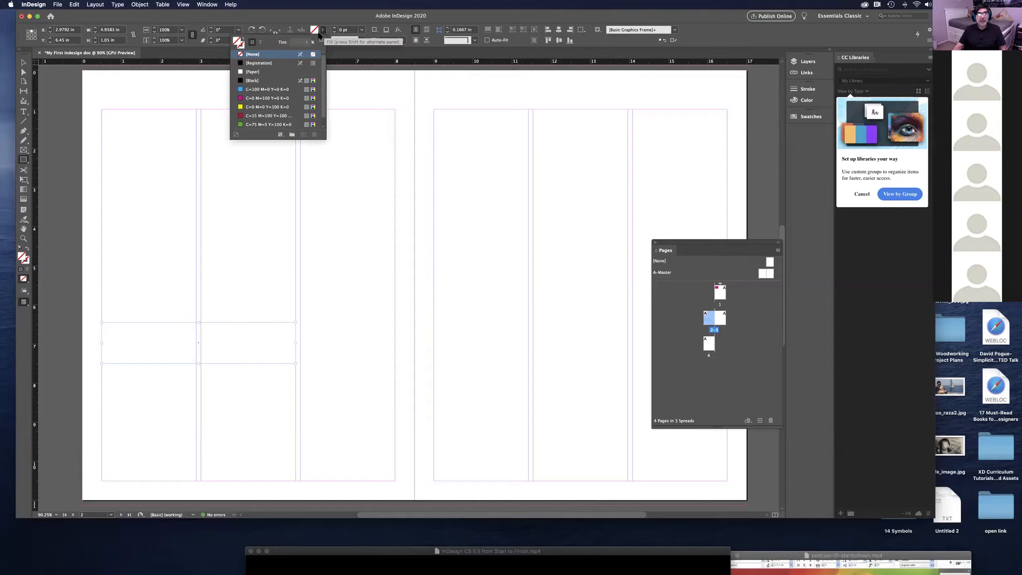
{"action": "left_click", "coordinate": [275, 89]}
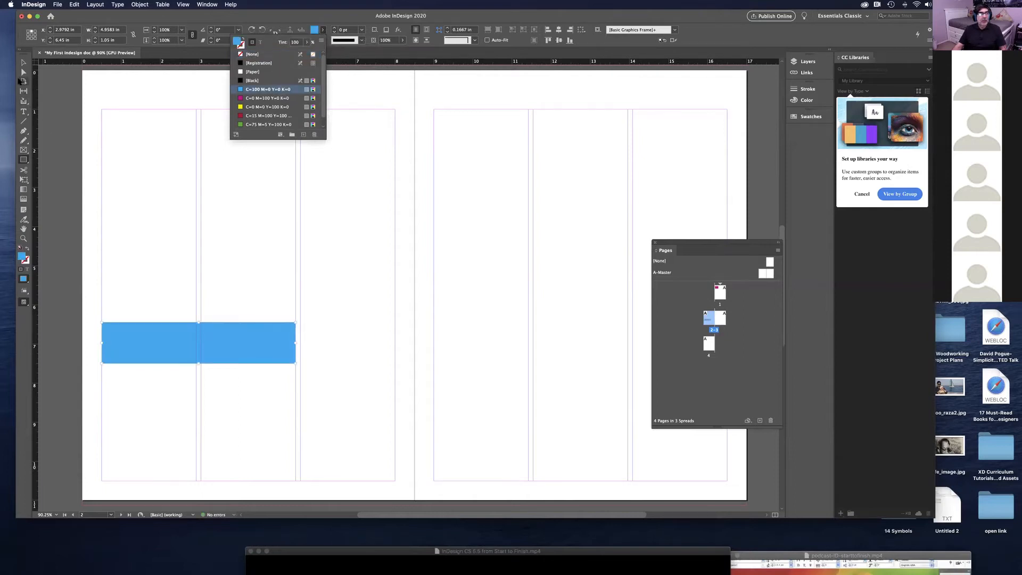
{"action": "left_click", "coordinate": [23, 65]}
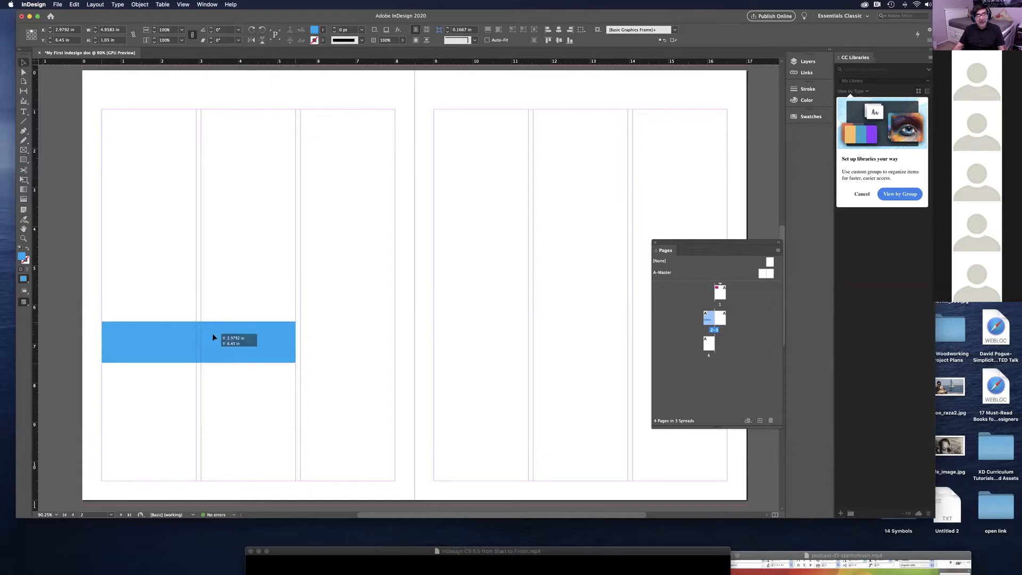
{"action": "mouse_move", "coordinate": [212, 337]}
{"action": "left_mouse_down"}
{"action": "mouse_move", "coordinate": [254, 322]}
{"action": "mouse_move", "coordinate": [214, 342]}
{"action": "left_mouse_up"}
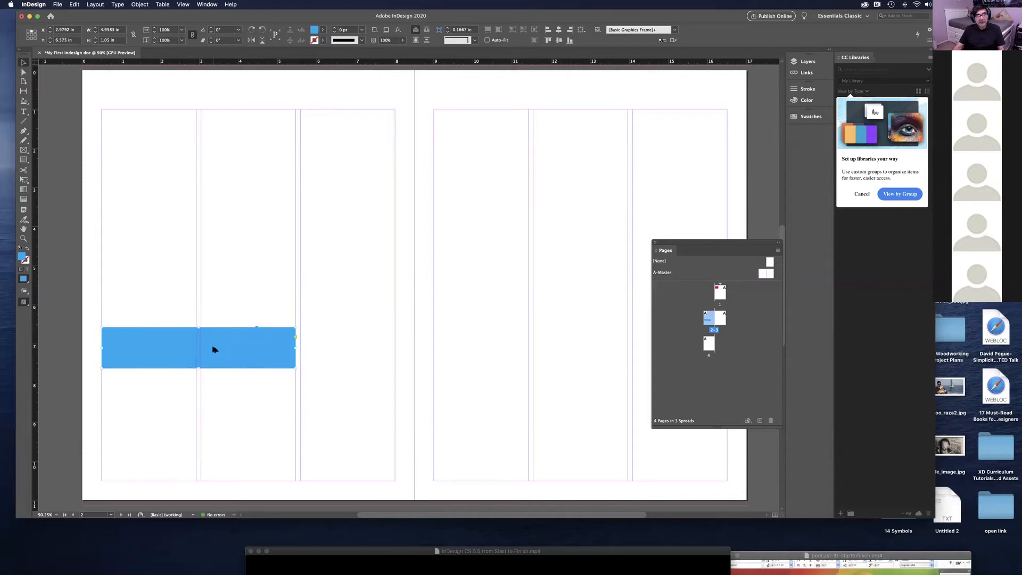
Step: Duplicate the cyan bar onto page 3 at Y 1 in and Y 6.05 in, and fill the lower copy with C=0 M=100 Y=0 K=0
{"action": "left_click_drag", "start_coordinate": [214, 349], "coordinate": [546, 132]}
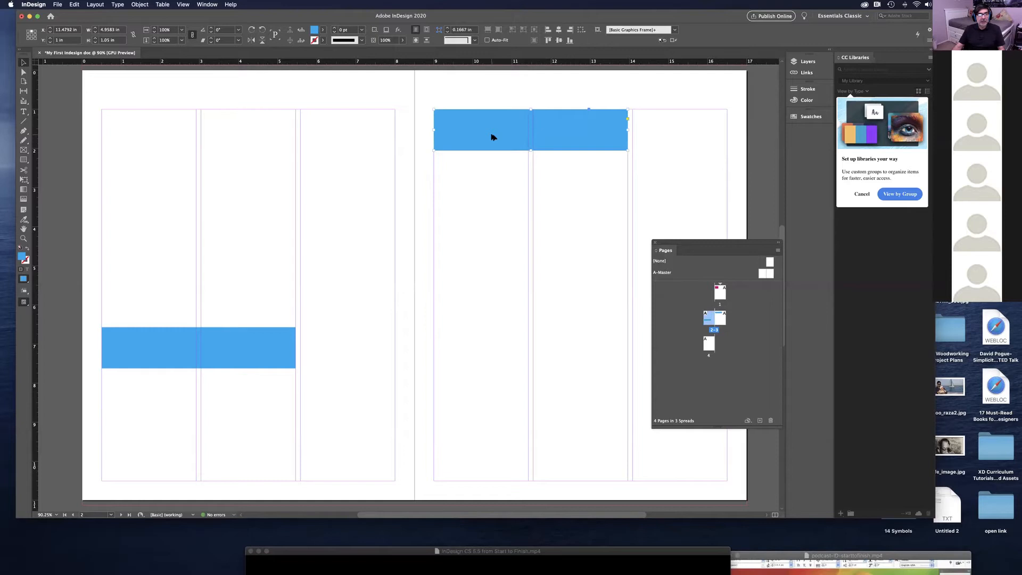
{"action": "left_click_drag", "start_coordinate": [491, 137], "coordinate": [493, 335]}
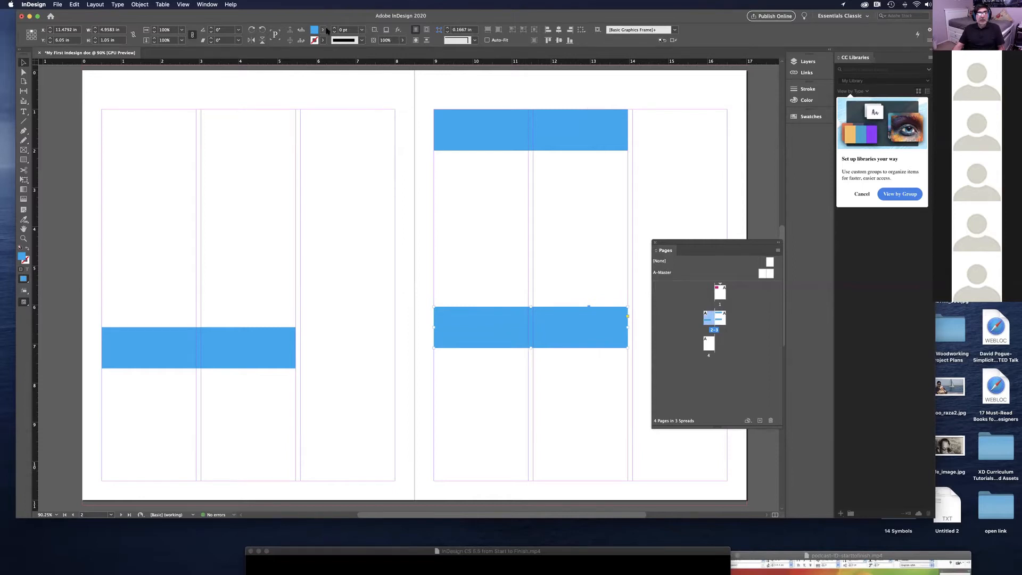
{"action": "left_click", "coordinate": [323, 30]}
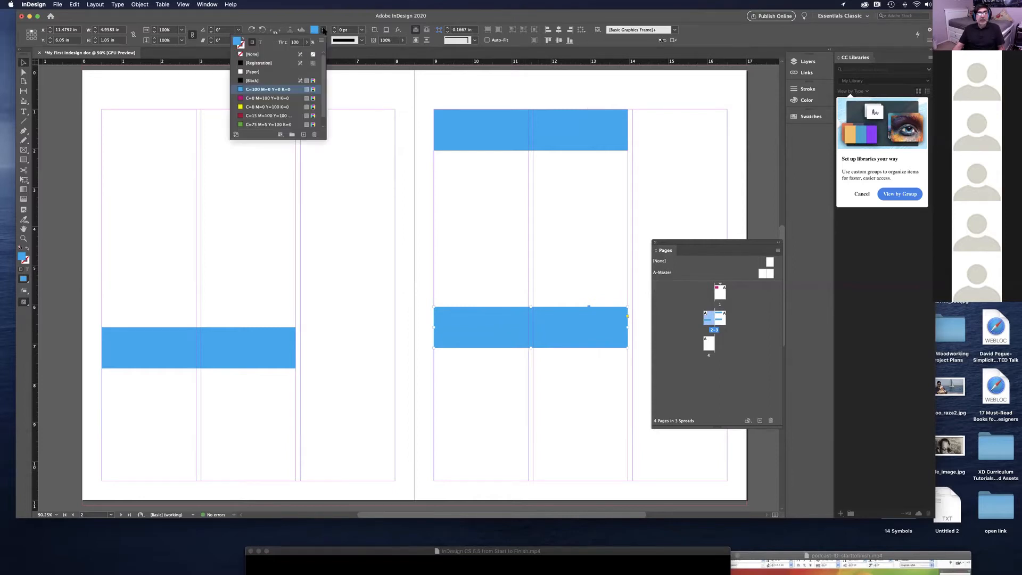
{"action": "left_click", "coordinate": [282, 98]}
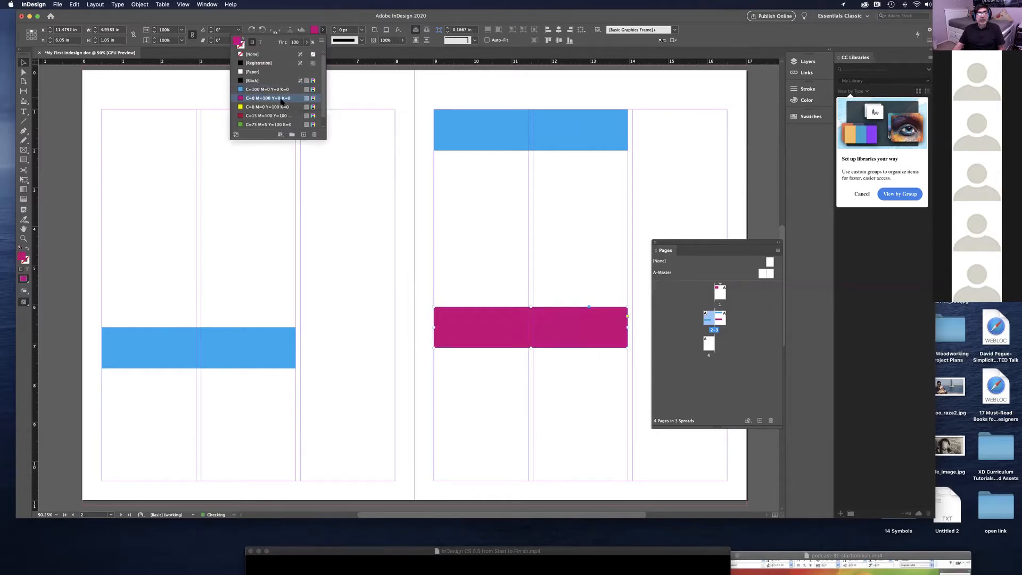
{"action": "left_click", "coordinate": [583, 226]}
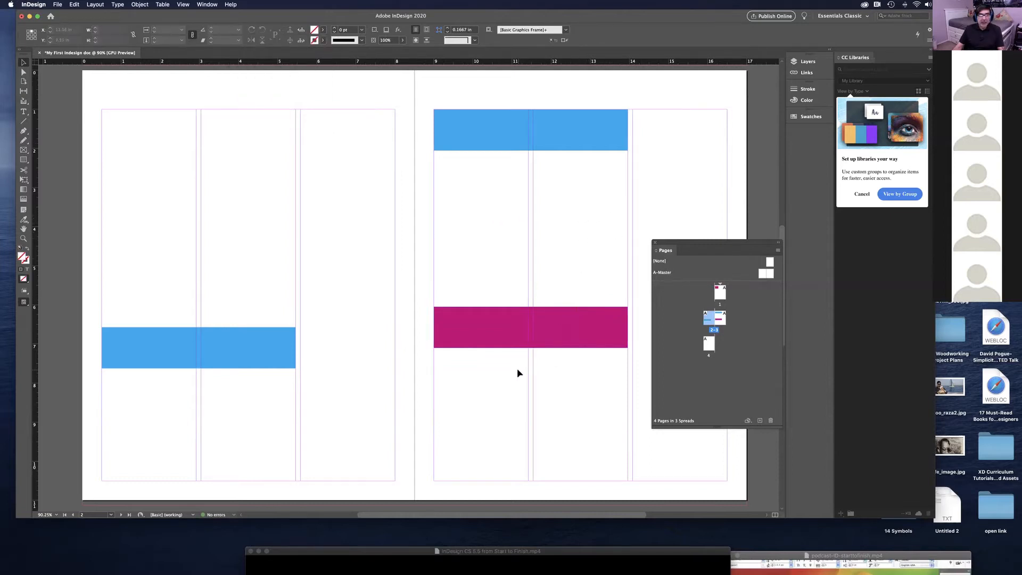
Step: Browse through the document's spreads, go to page 4, and return to the lower half of spread 2-3
{"action": "left_click_drag", "start_coordinate": [725, 250], "coordinate": [696, 100]}
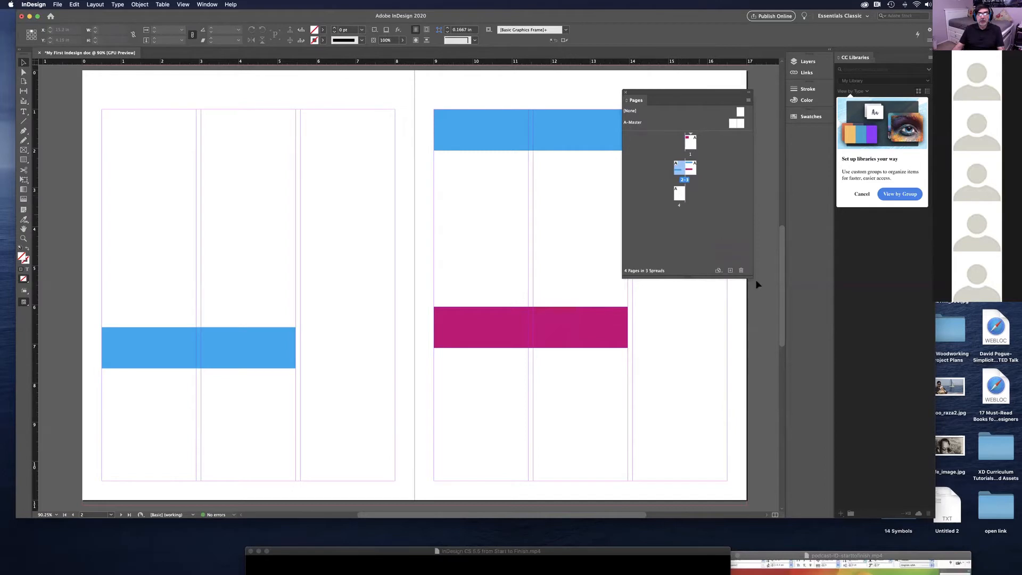
{"action": "scroll", "coordinate": [777, 284], "scroll_direction": "down", "scroll_amount": 5}
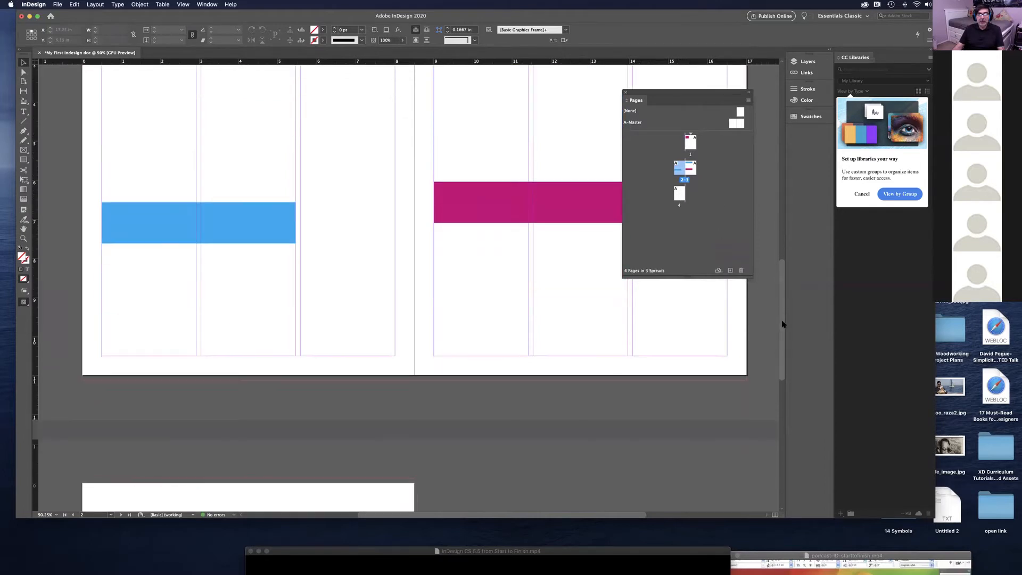
{"action": "left_click_drag", "start_coordinate": [780, 285], "coordinate": [741, 201]}
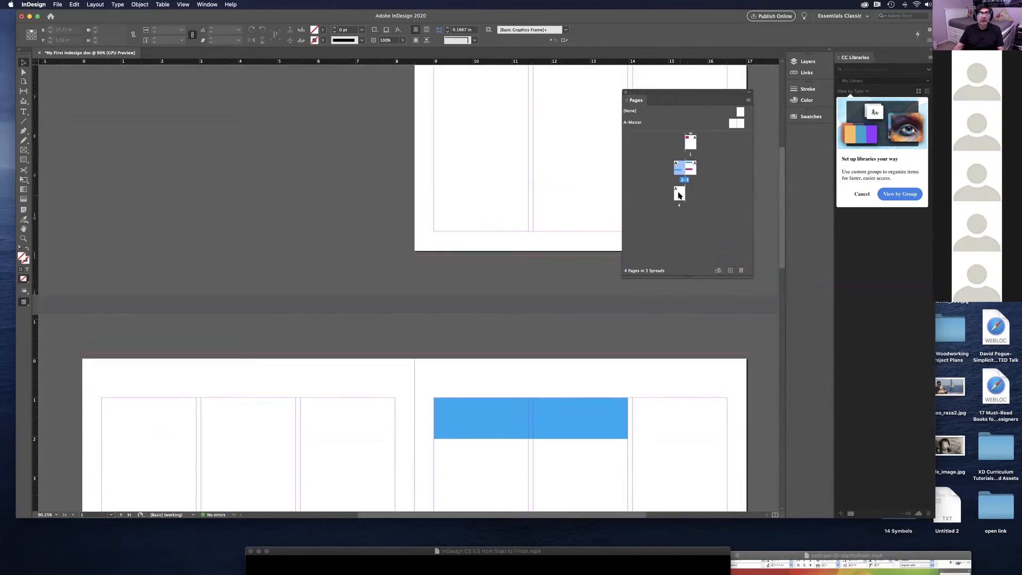
{"action": "double_click", "coordinate": [678, 193]}
{"action": "left_click_drag", "start_coordinate": [778, 411], "coordinate": [785, 314]}
{"action": "key", "text": "space"}
{"action": "left_click_drag", "start_coordinate": [592, 403], "coordinate": [407, 157]}
{"action": "left_click_drag", "start_coordinate": [409, 214], "coordinate": [395, 254]}
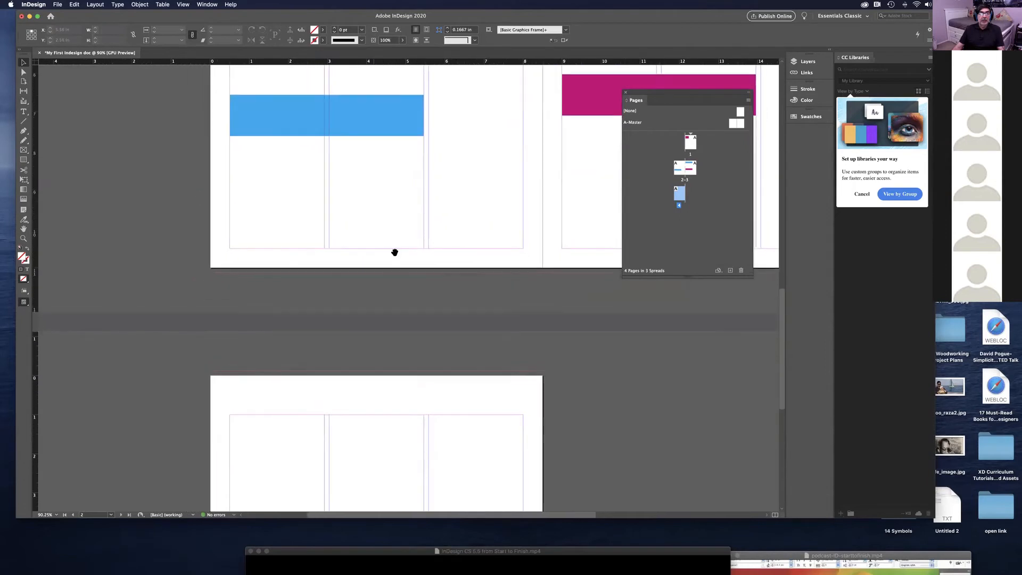
{"action": "left_click_drag", "start_coordinate": [498, 174], "coordinate": [417, 208]}
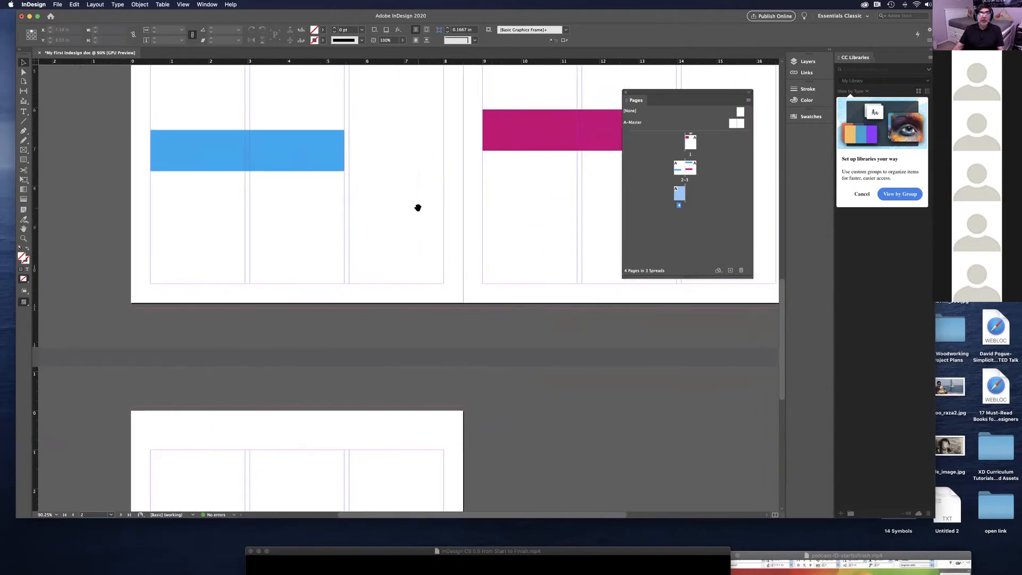
Step: Copy the cyan bar on page 2 and paste it onto page 4
{"action": "left_click", "coordinate": [303, 156]}
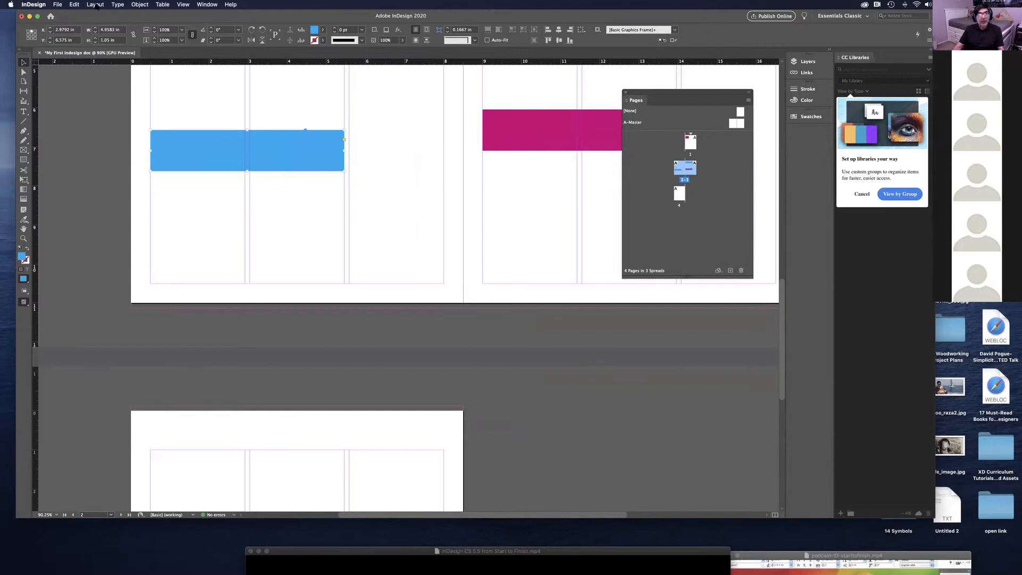
{"action": "left_click", "coordinate": [74, 5]}
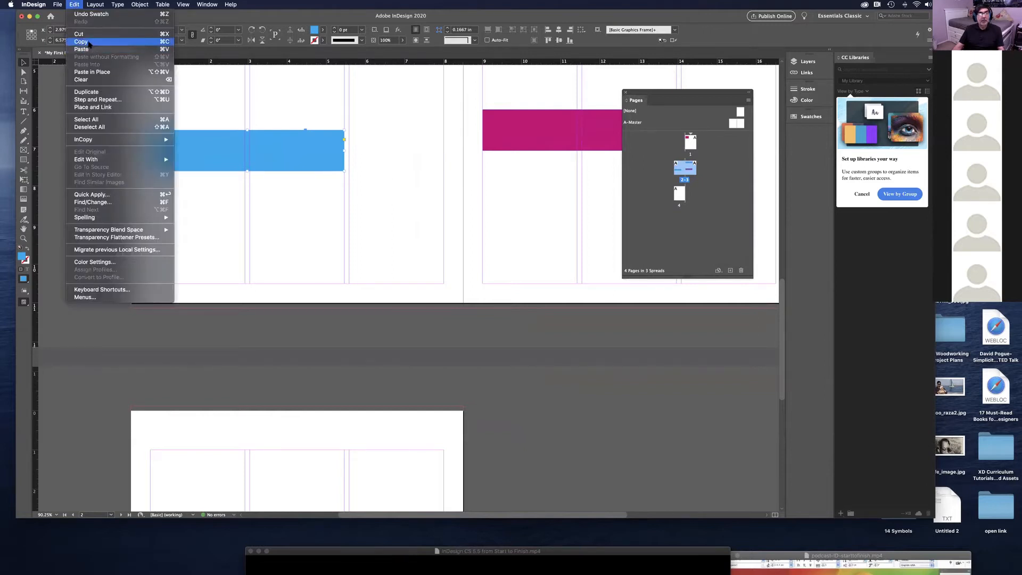
{"action": "left_click", "coordinate": [538, 422]}
{"action": "left_click", "coordinate": [551, 428]}
{"action": "left_click_drag", "start_coordinate": [488, 403], "coordinate": [529, 80]}
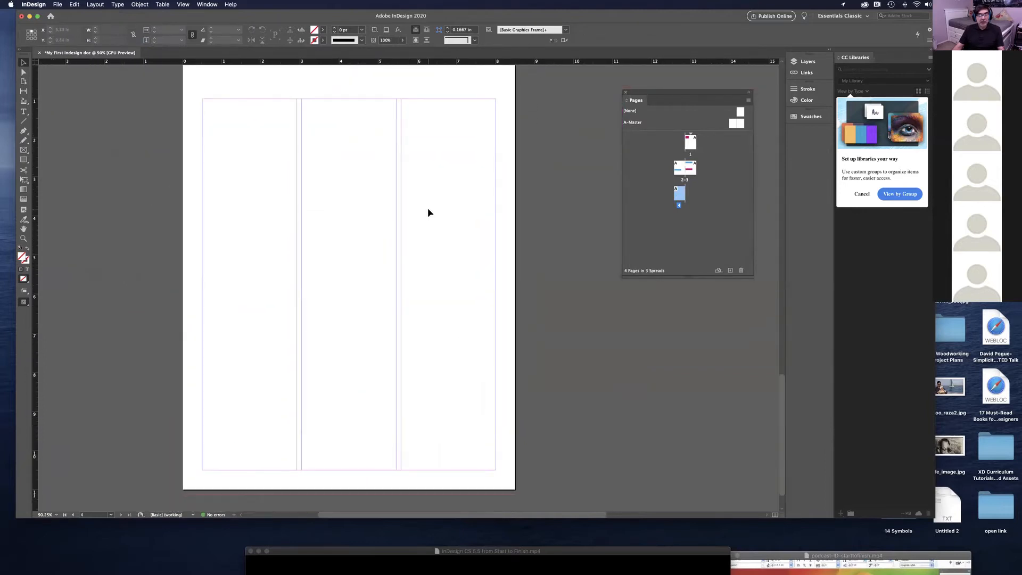
{"action": "key", "text": "super+v"}
Step: Place the pasted bar at Y 2.125 in on page 4, 7.5 in wide, and fill it with C=0 M=0 Y=100 K=0
{"action": "left_click_drag", "start_coordinate": [440, 297], "coordinate": [332, 171]}
{"action": "left_click_drag", "start_coordinate": [397, 162], "coordinate": [495, 163]}
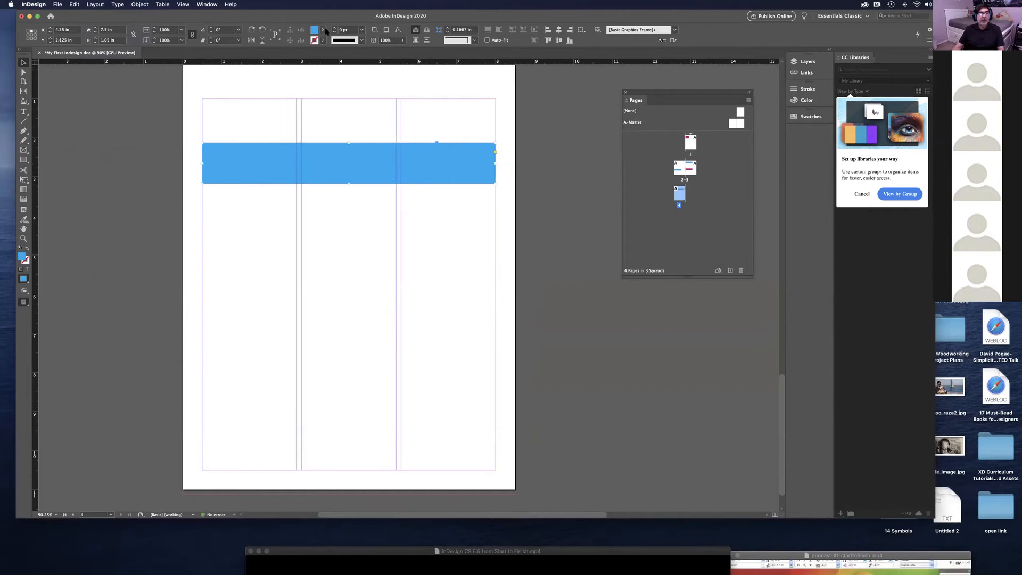
{"action": "left_click", "coordinate": [323, 30]}
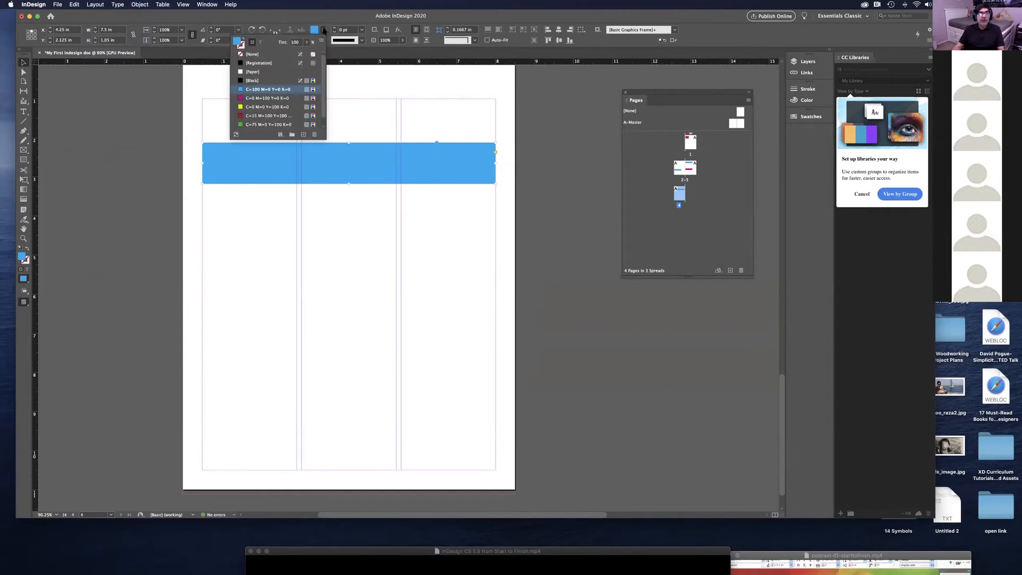
{"action": "left_click", "coordinate": [265, 107]}
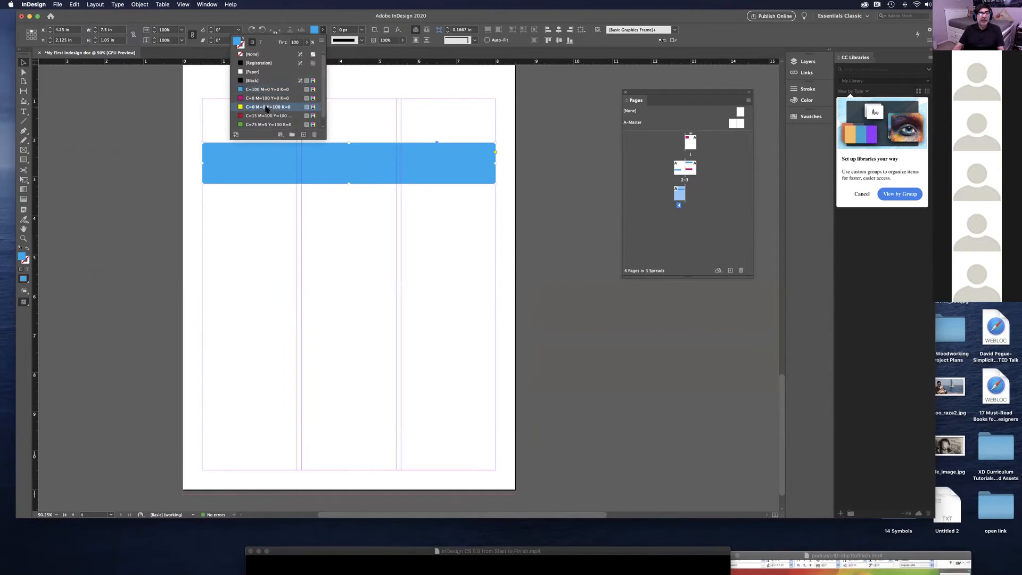
{"action": "left_click", "coordinate": [168, 229]}
{"action": "left_click", "coordinate": [678, 233]}
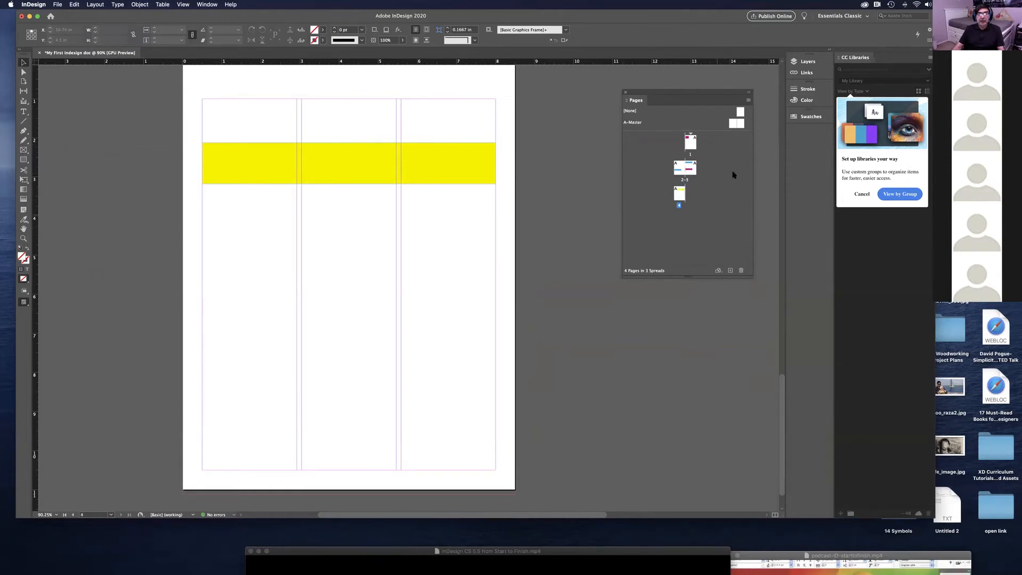
Step: Set the page thumbnails in the Pages panel to Extra Large and enlarge the panel to fit them
{"action": "left_click_drag", "start_coordinate": [714, 94], "coordinate": [641, 73]}
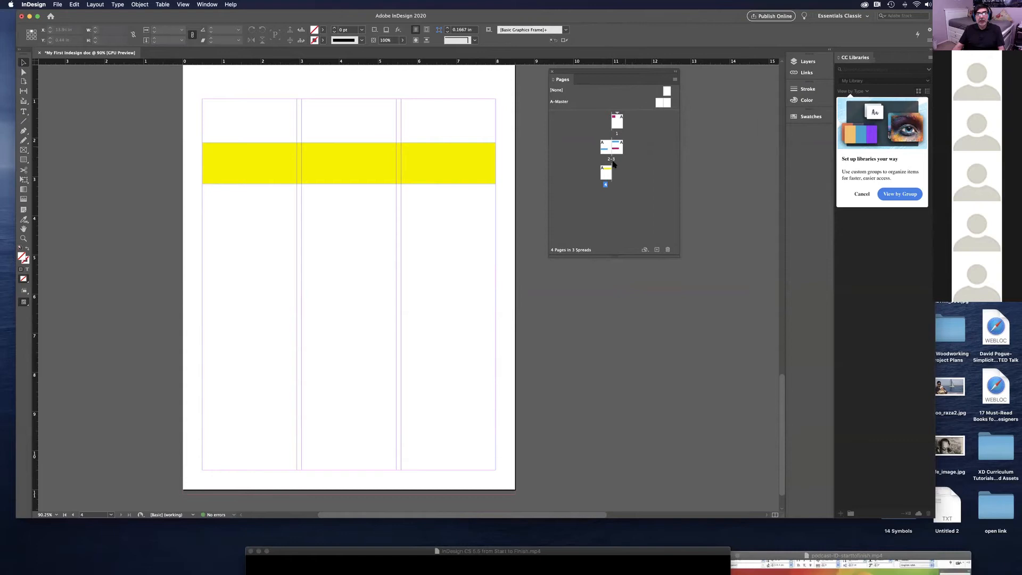
{"action": "left_click", "coordinate": [675, 80]}
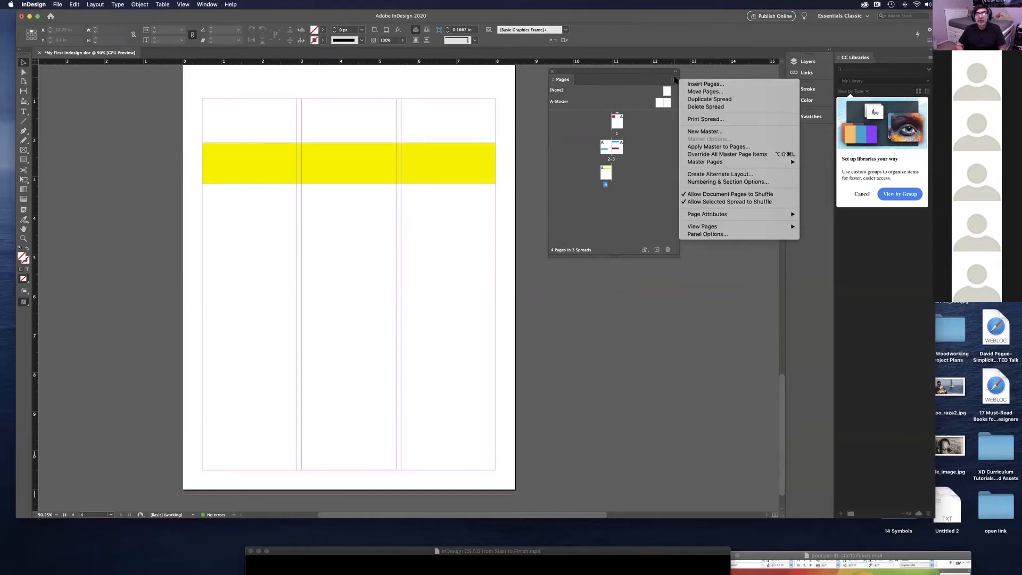
{"action": "left_click", "coordinate": [704, 235]}
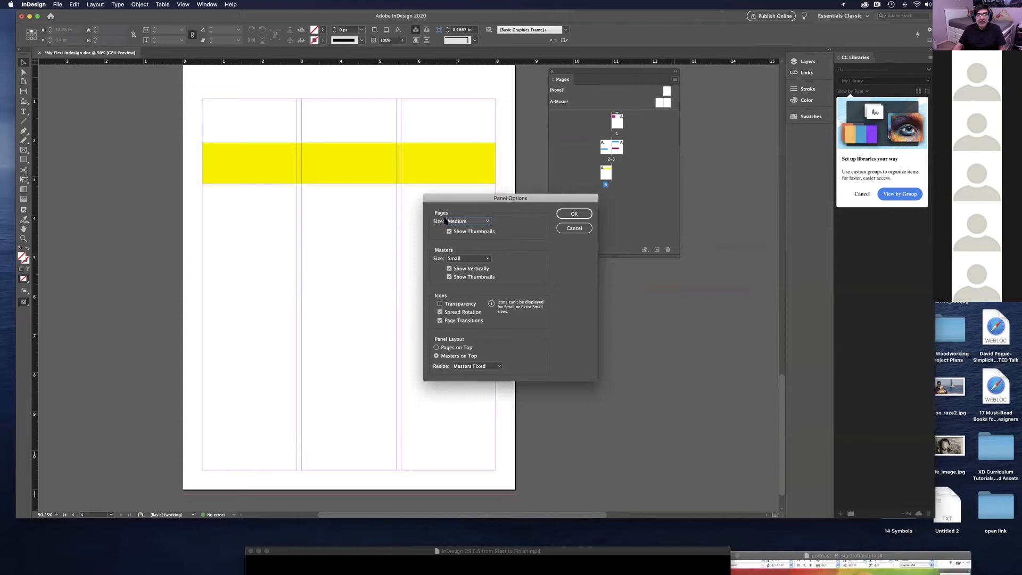
{"action": "left_click", "coordinate": [477, 223]}
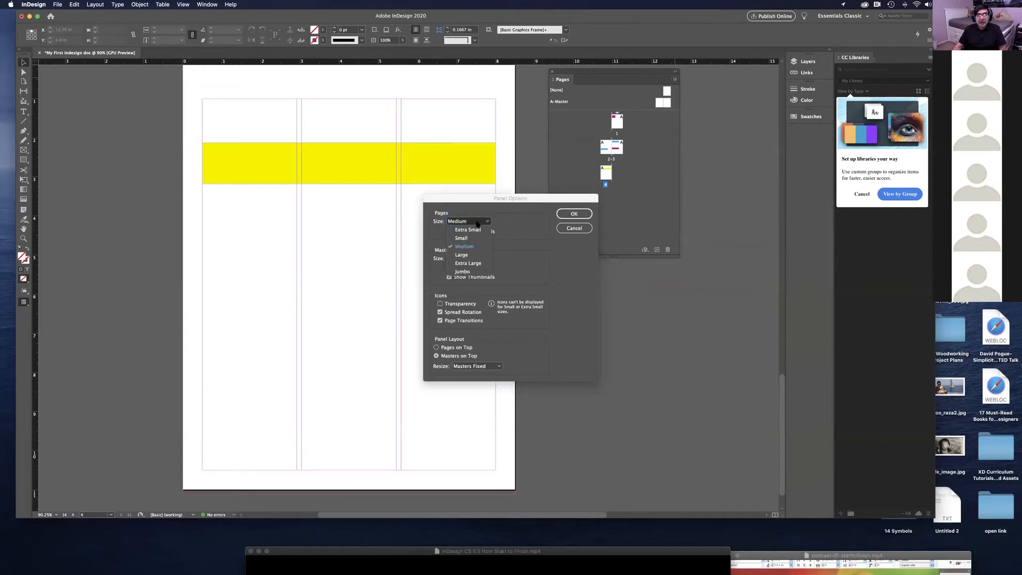
{"action": "left_click", "coordinate": [477, 265]}
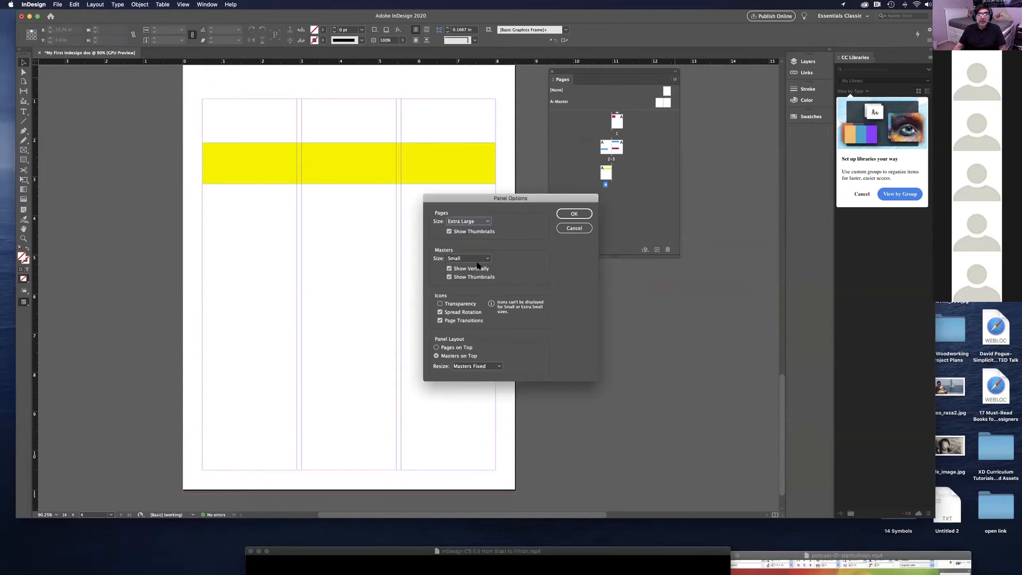
{"action": "left_click", "coordinate": [570, 214]}
{"action": "left_click_drag", "start_coordinate": [679, 256], "coordinate": [702, 333]}
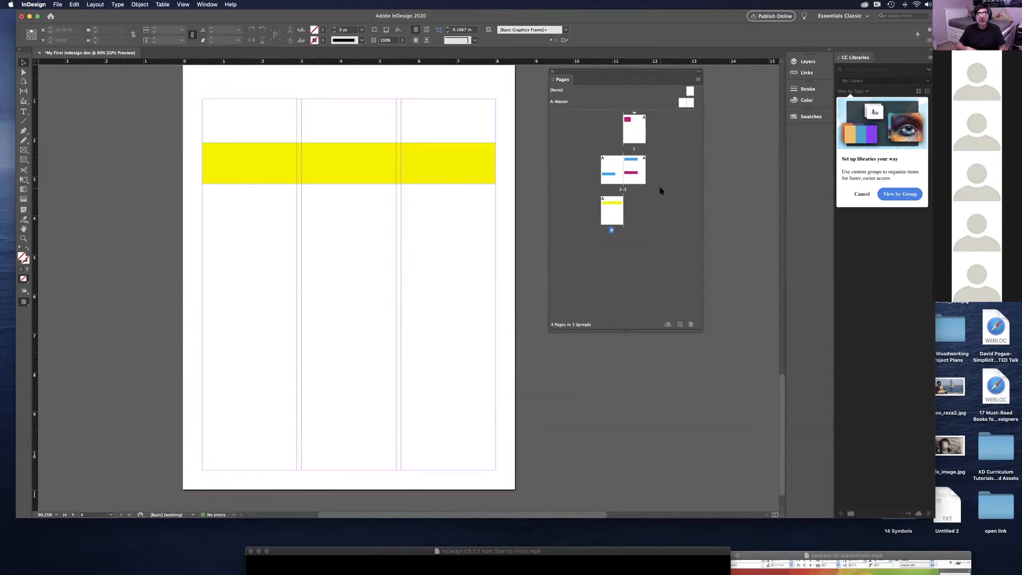
Step: Go to page 3, page 4 and page 1 in turn using their thumbnails
{"action": "double_click", "coordinate": [635, 171]}
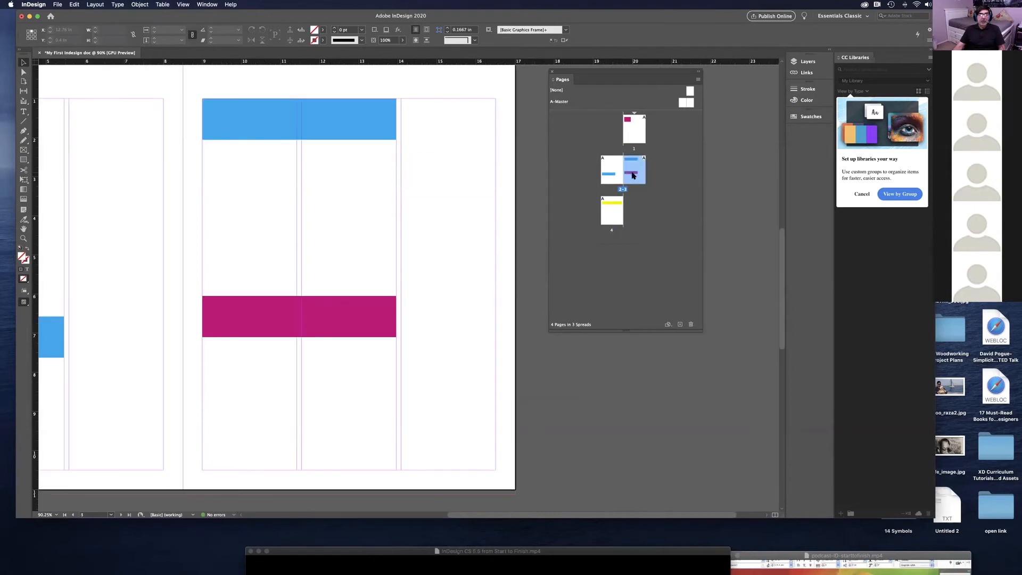
{"action": "double_click", "coordinate": [613, 213]}
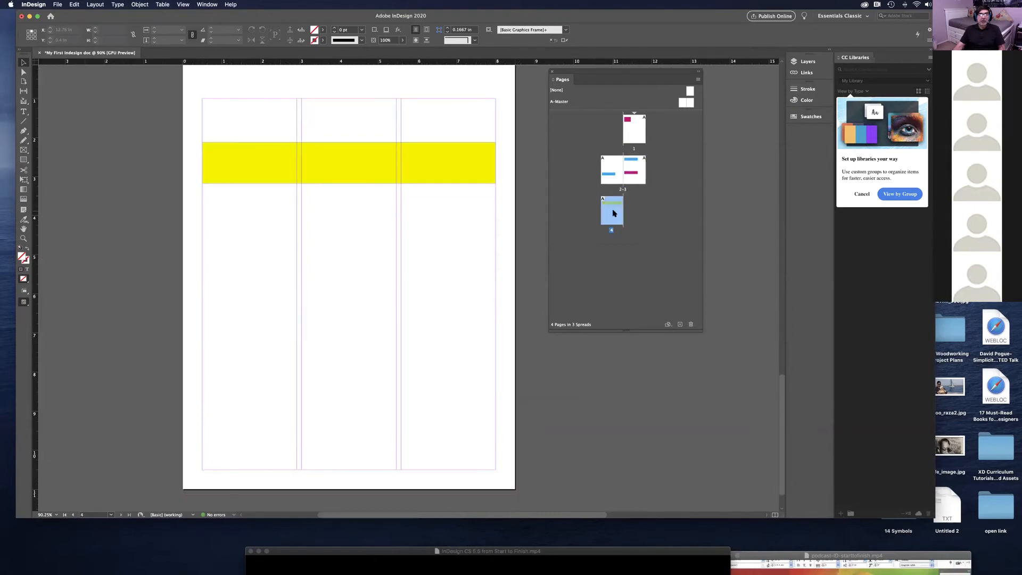
{"action": "double_click", "coordinate": [628, 128]}
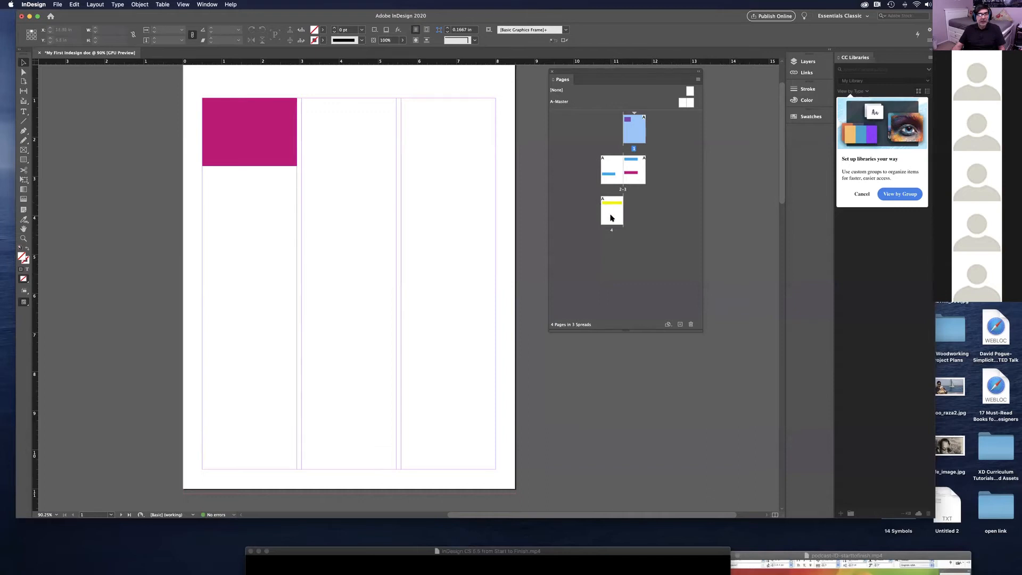
Step: Move the yellow-bar page from the end to before page 1, and do the same with the new last page
{"action": "left_click_drag", "start_coordinate": [611, 215], "coordinate": [621, 132]}
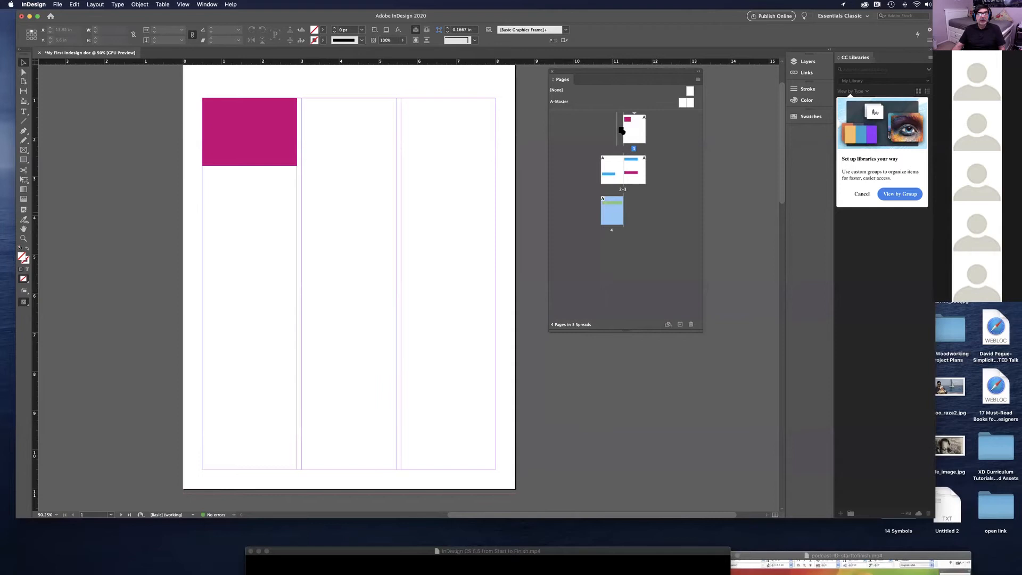
{"action": "left_click_drag", "start_coordinate": [621, 131], "coordinate": [620, 134]}
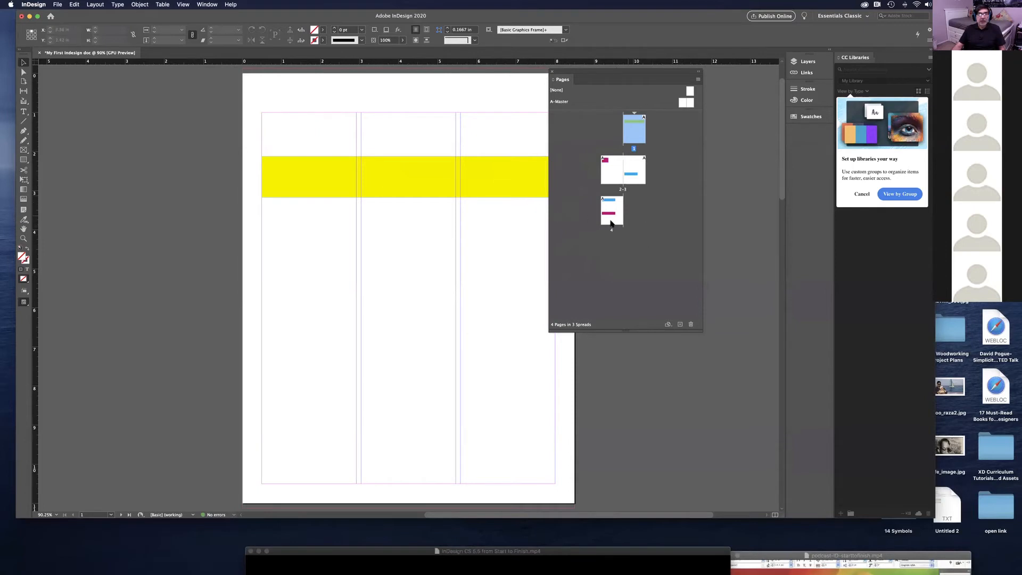
{"action": "left_click_drag", "start_coordinate": [616, 216], "coordinate": [622, 138]}
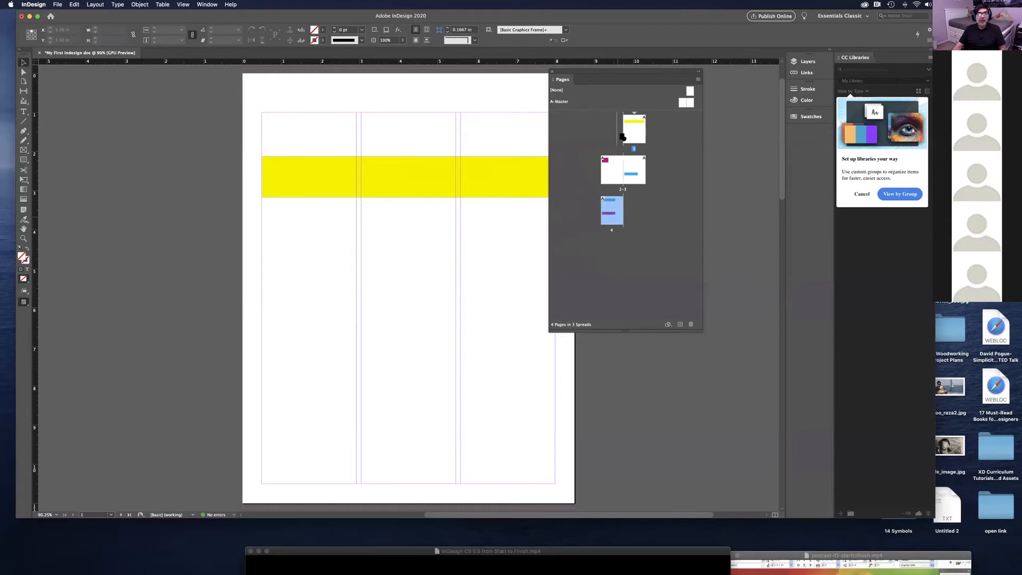
{"action": "left_click_drag", "start_coordinate": [622, 138], "coordinate": [623, 139]}
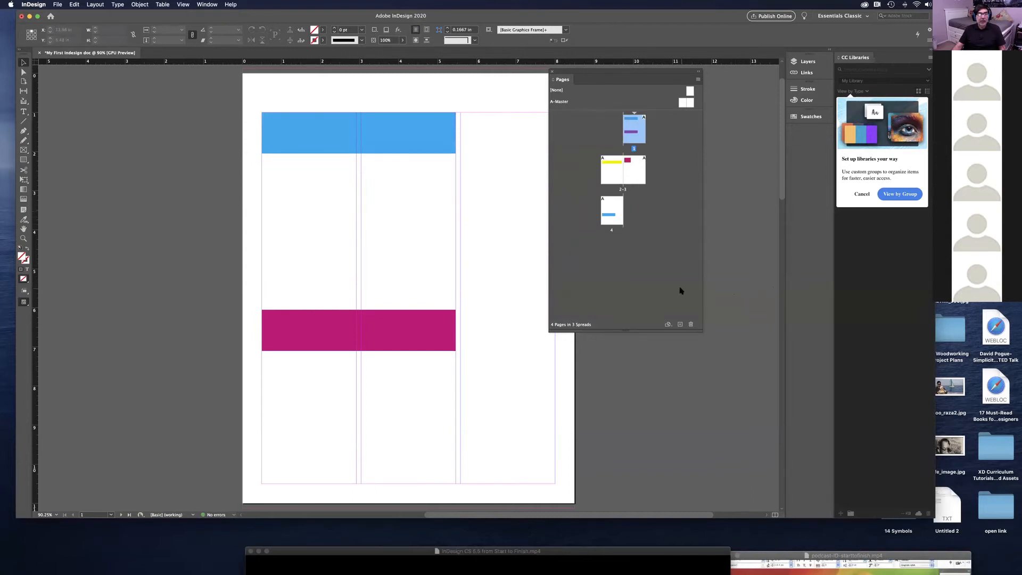
{"action": "left_click", "coordinate": [636, 284]}
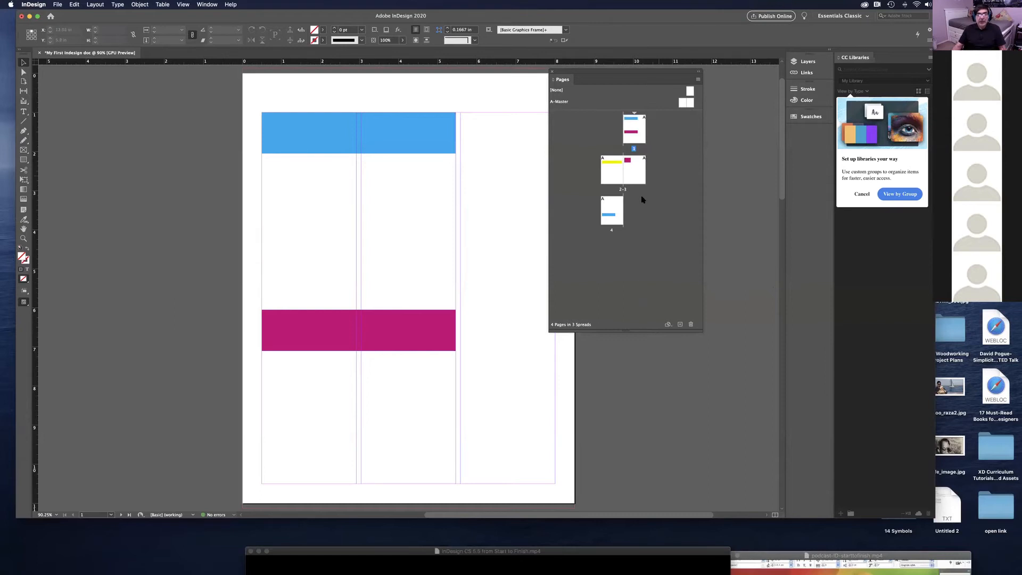
Step: Turn off Allow Document Pages to Shuffle for the document and check the setting
{"action": "left_click", "coordinate": [616, 205]}
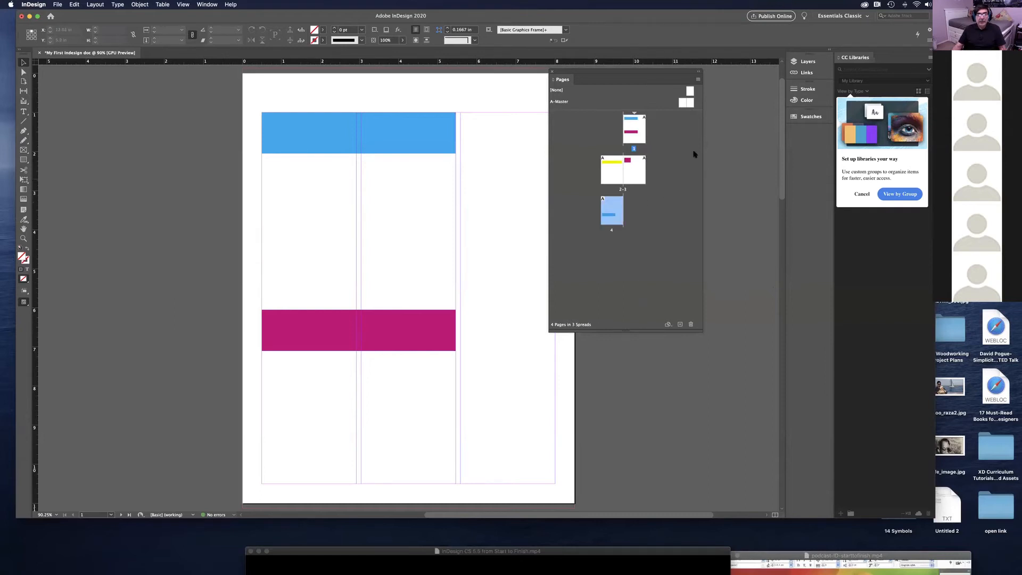
{"action": "left_click", "coordinate": [699, 80]}
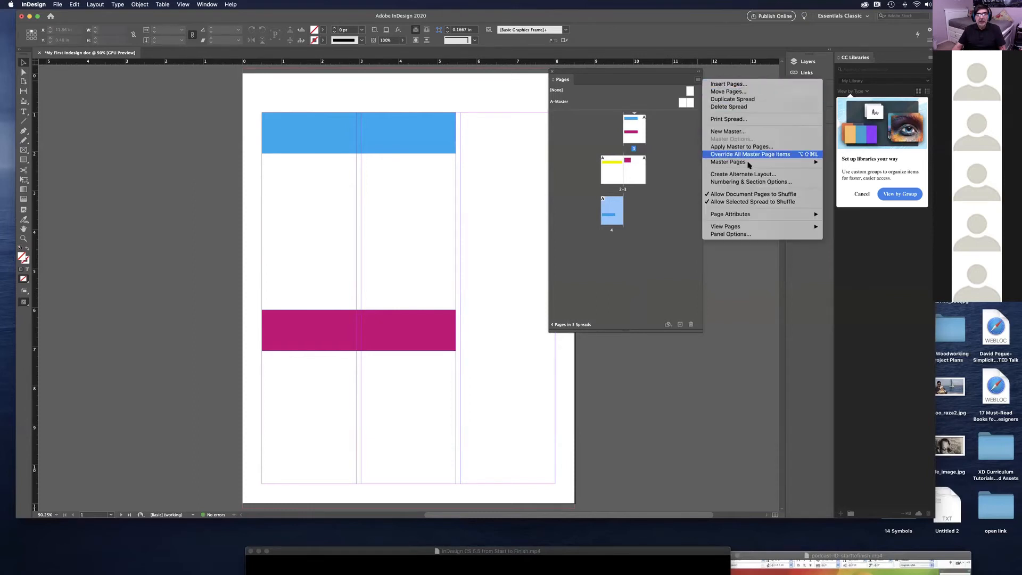
{"action": "mouse_move", "coordinate": [746, 214]}
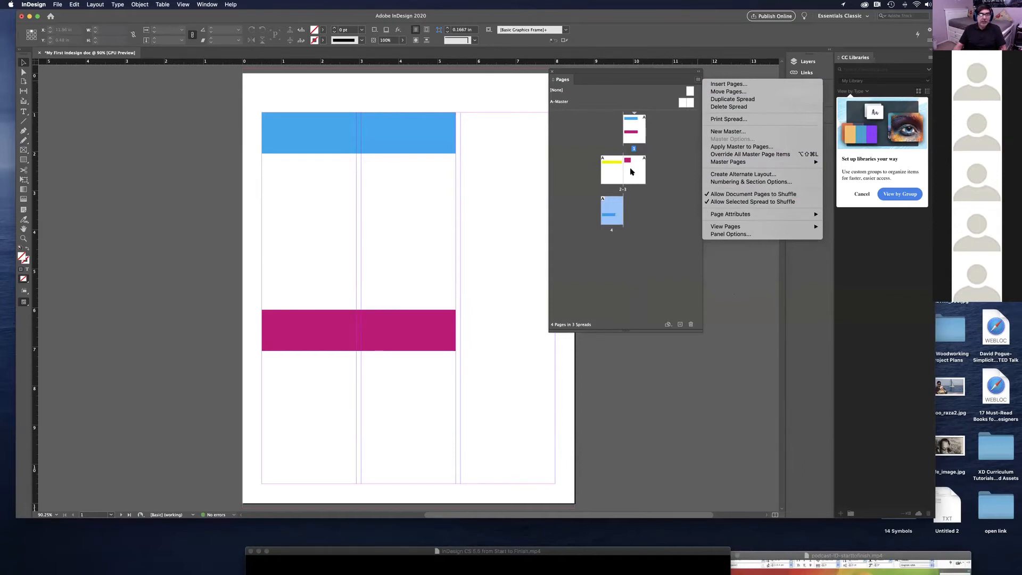
{"action": "left_click", "coordinate": [736, 195]}
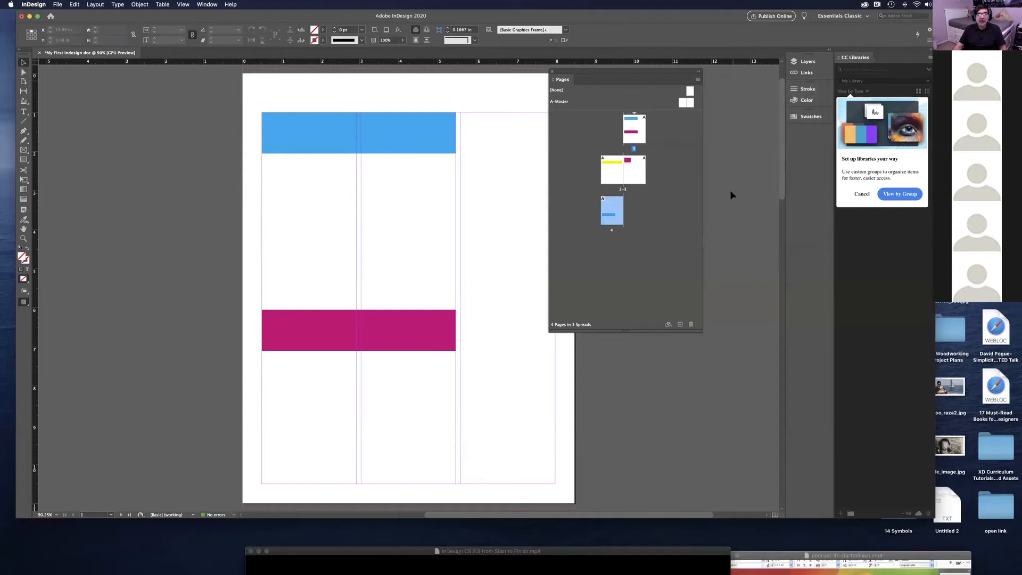
{"action": "left_click", "coordinate": [699, 79]}
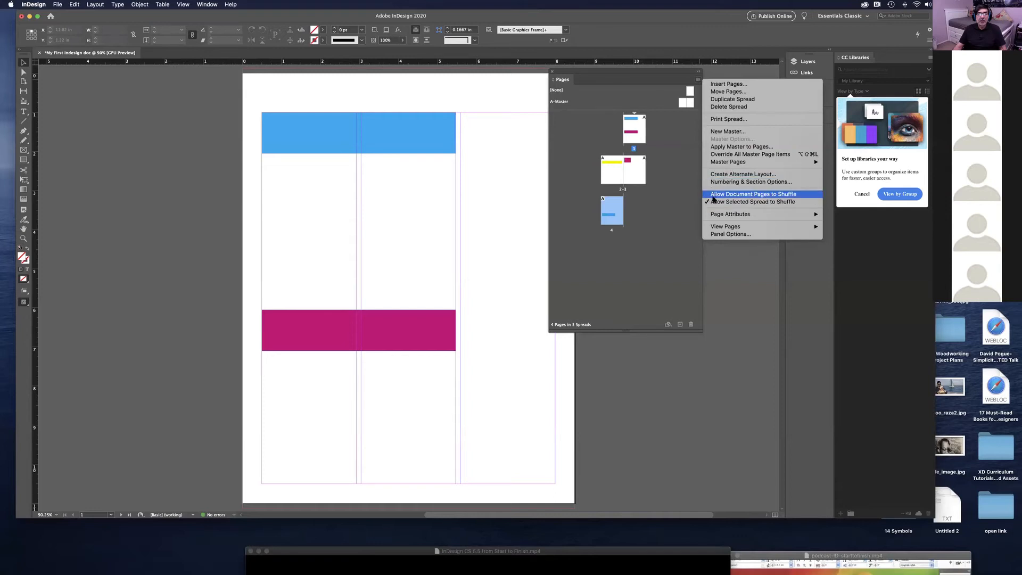
{"action": "left_click", "coordinate": [658, 69]}
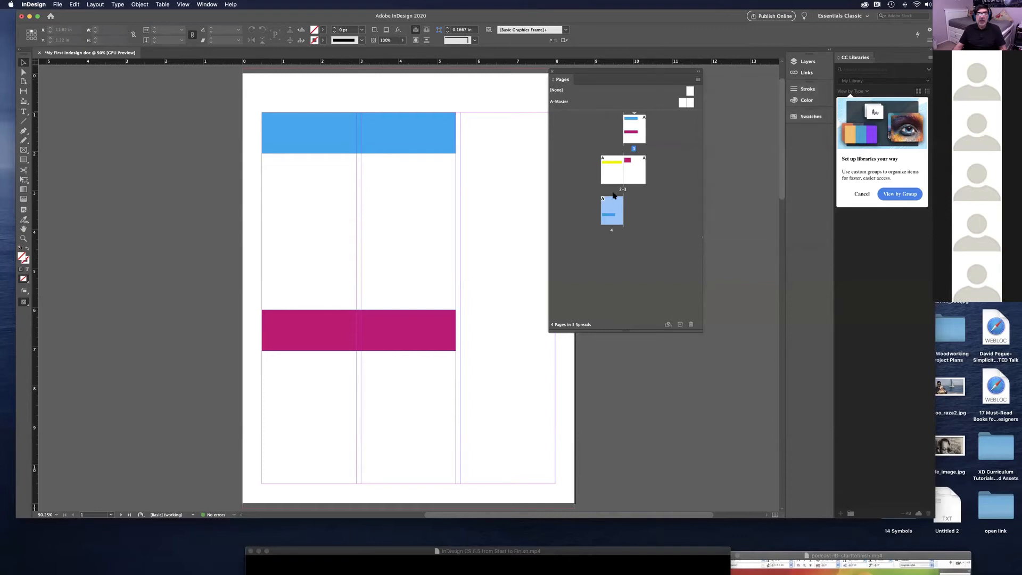
Step: Move page 4 to the left of page 1 to form a two-page opening spread, and select through the reordered pages
{"action": "left_click_drag", "start_coordinate": [616, 216], "coordinate": [622, 148]}
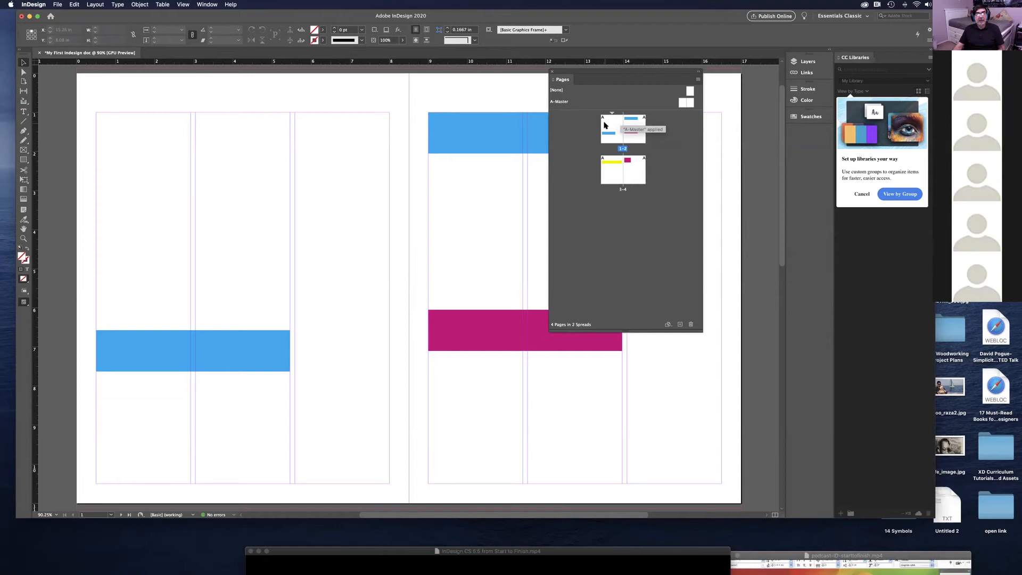
{"action": "left_click", "coordinate": [630, 128]}
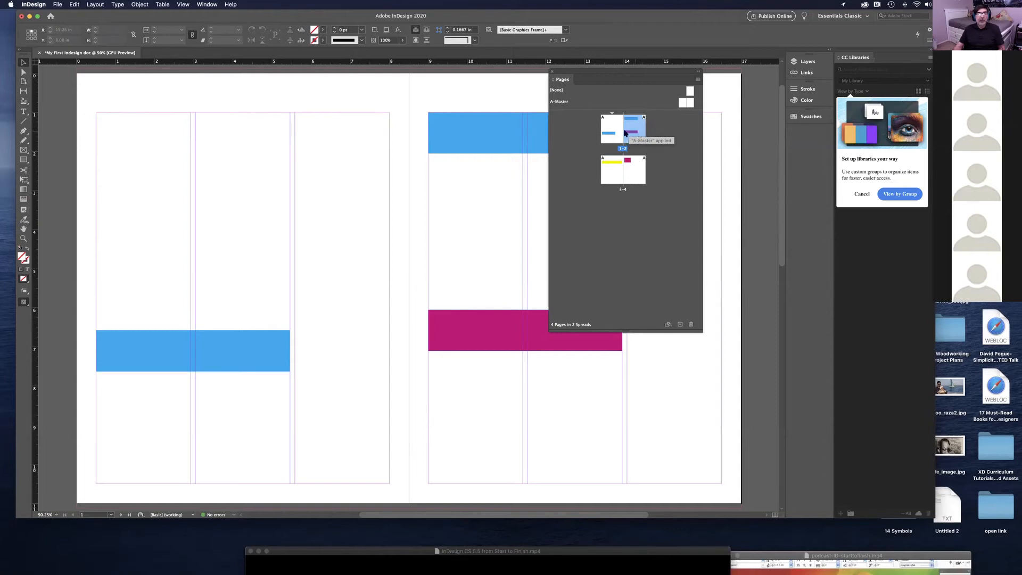
{"action": "left_click", "coordinate": [610, 169]}
{"action": "left_click", "coordinate": [639, 170]}
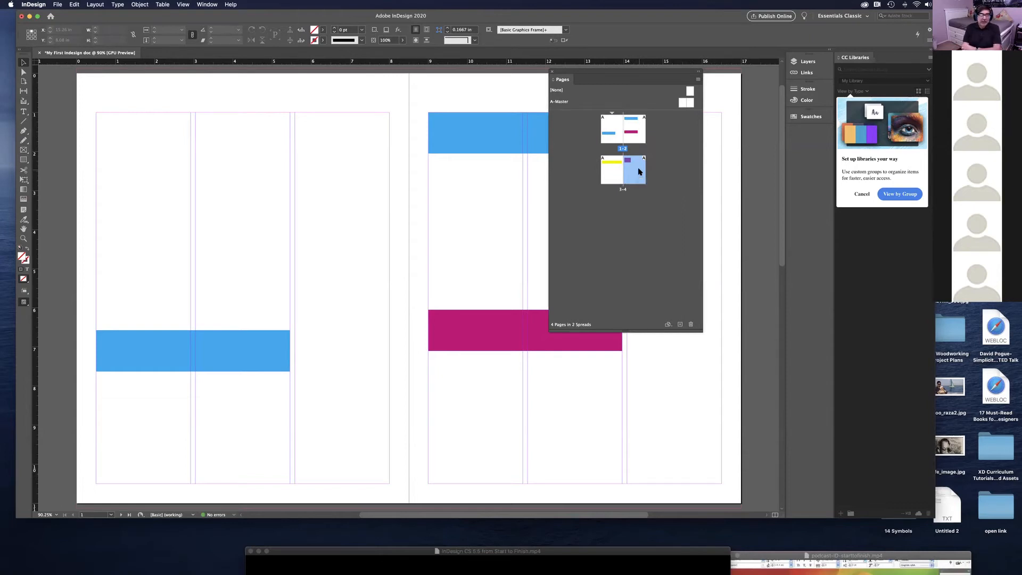
{"action": "left_click", "coordinate": [651, 249]}
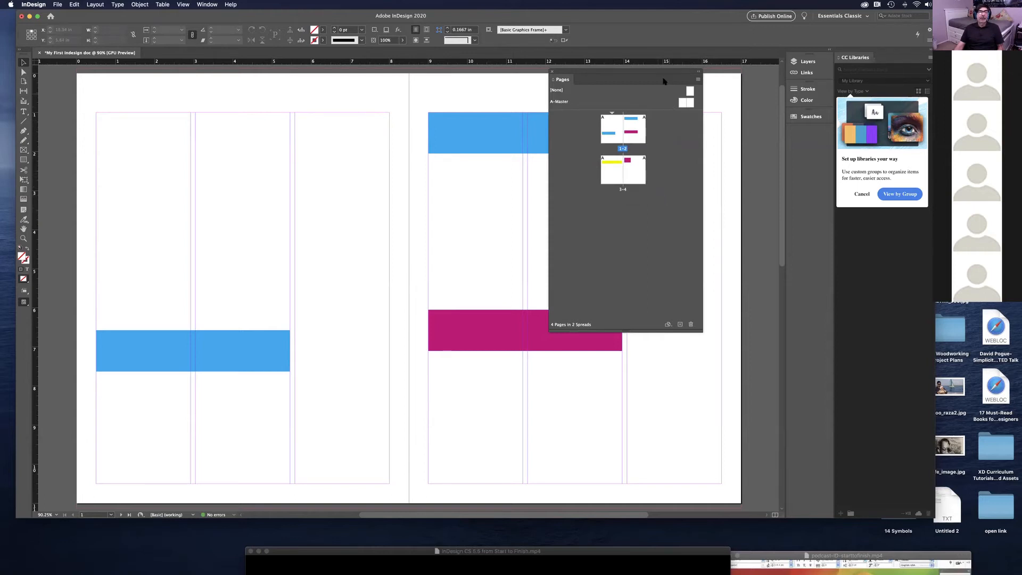
Step: Move the Pages panel aside to view spread 1-2, and place it over the spread's right-hand page
{"action": "left_click_drag", "start_coordinate": [658, 75], "coordinate": [742, 174]}
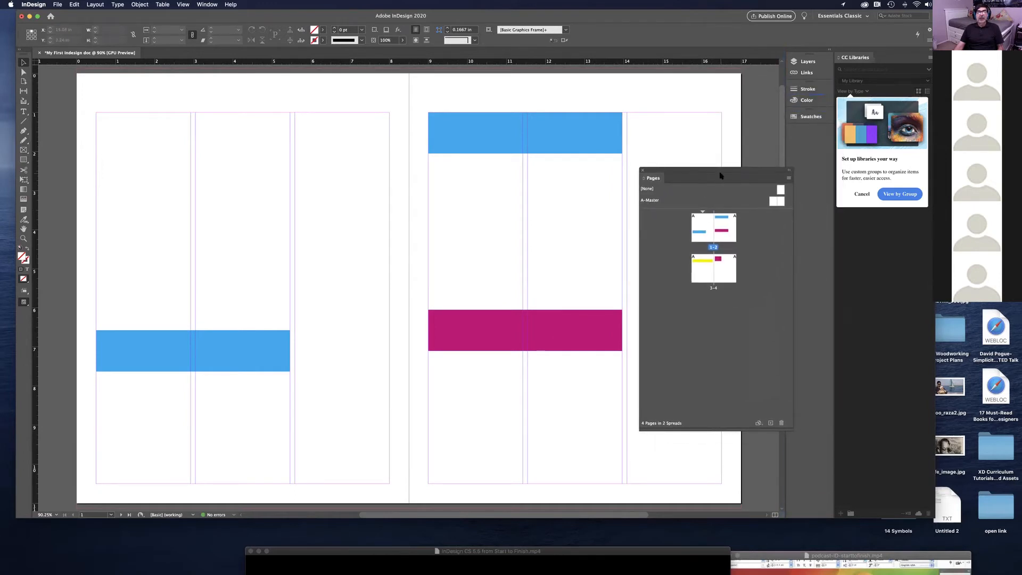
{"action": "left_click_drag", "start_coordinate": [721, 174], "coordinate": [724, 119]}
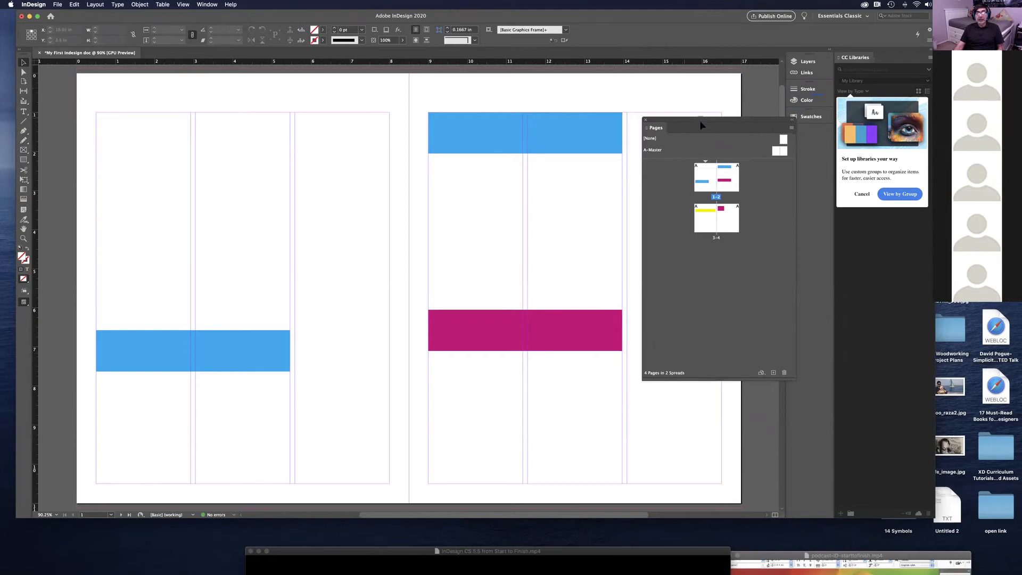
{"action": "left_click_drag", "start_coordinate": [722, 117], "coordinate": [658, 71]}
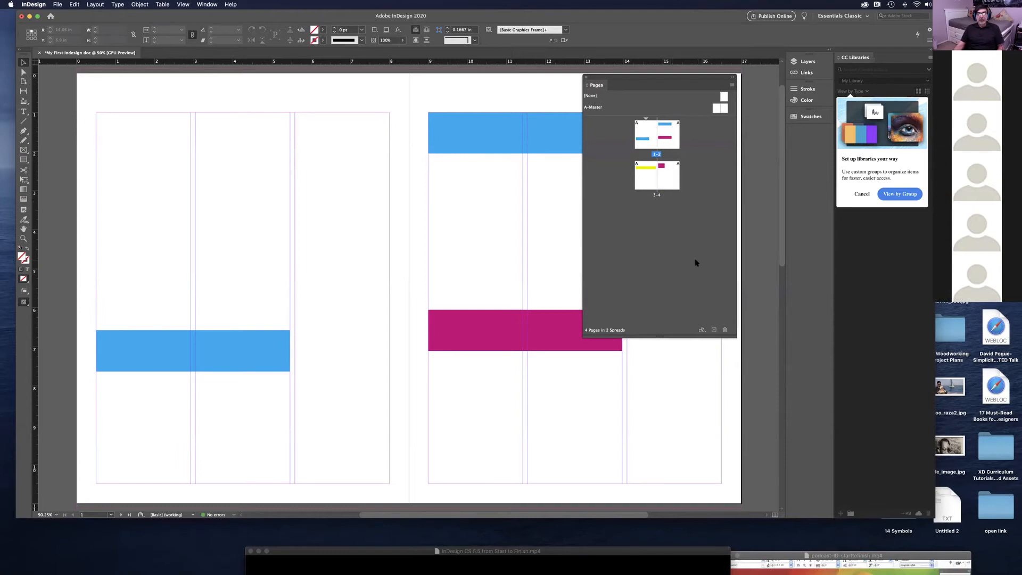
Step: Add two new pages after page 4 and move the last one to the left of page 5 within their spread
{"action": "left_click", "coordinate": [669, 185]}
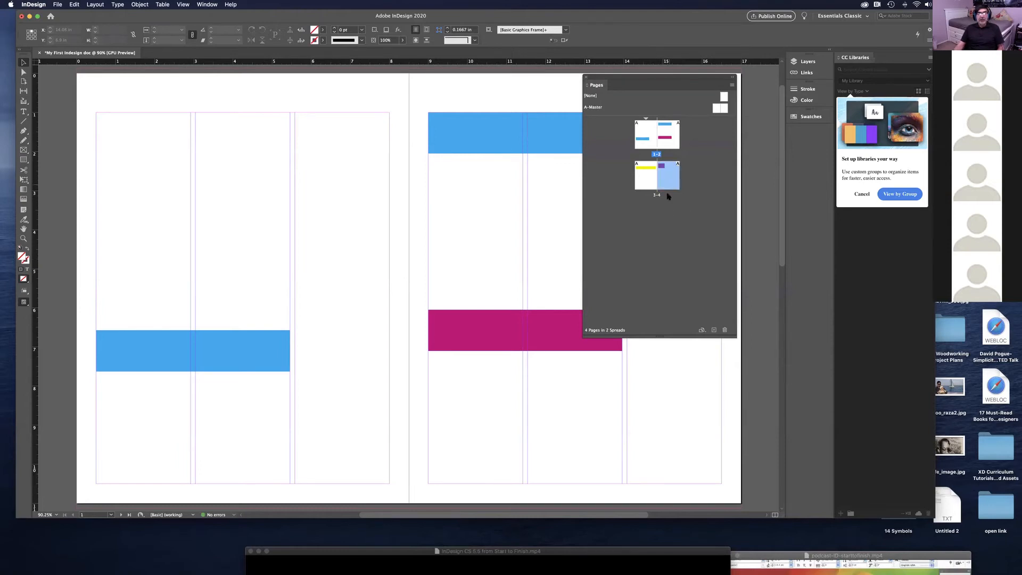
{"action": "left_click", "coordinate": [715, 331]}
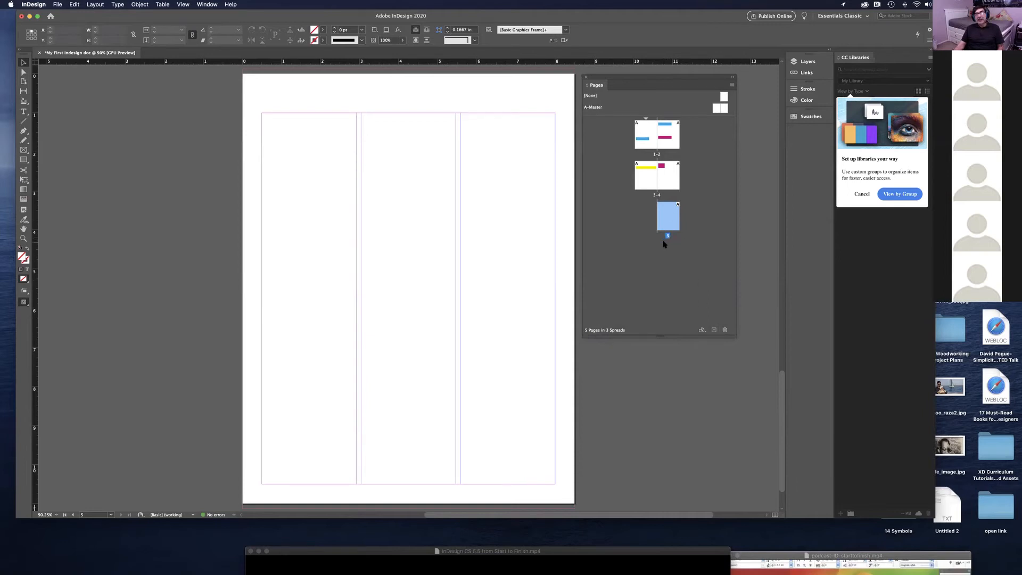
{"action": "left_click", "coordinate": [714, 330]}
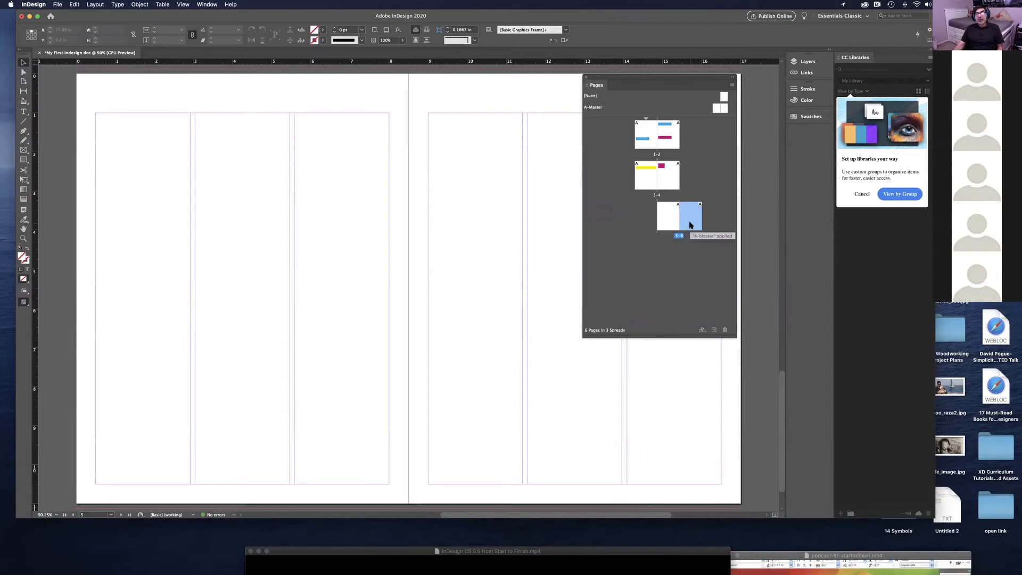
{"action": "left_click_drag", "start_coordinate": [693, 225], "coordinate": [654, 225]}
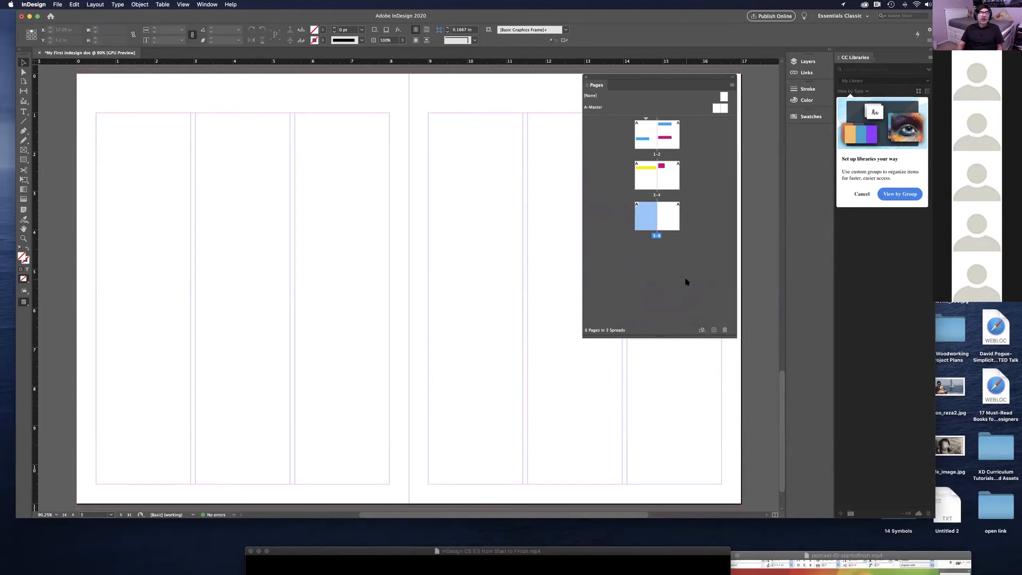
Step: Check the page shuffle options for spread 5-6, and shift the Pages panel slightly across the spread
{"action": "left_click", "coordinate": [733, 83]}
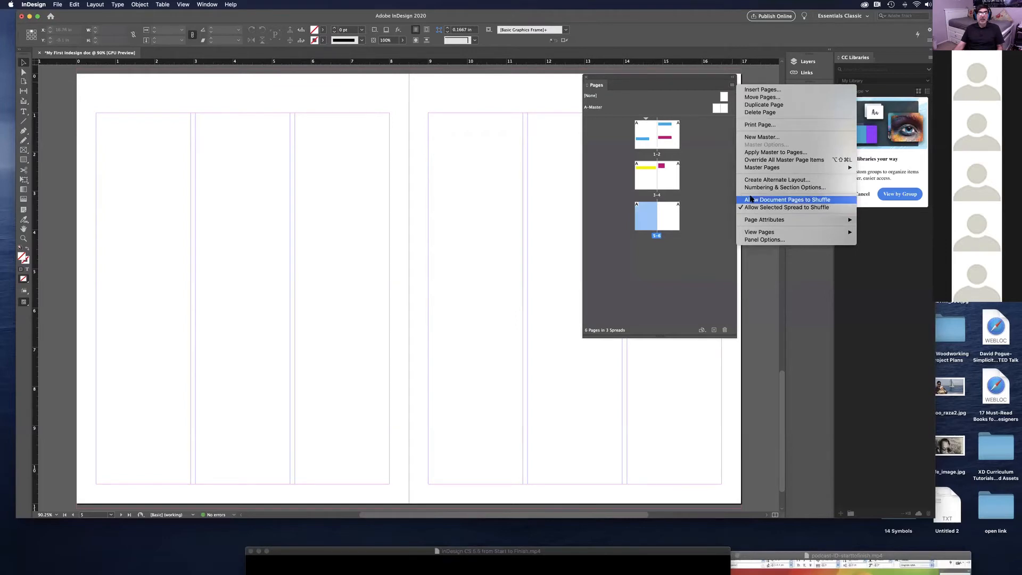
{"action": "left_click", "coordinate": [653, 266]}
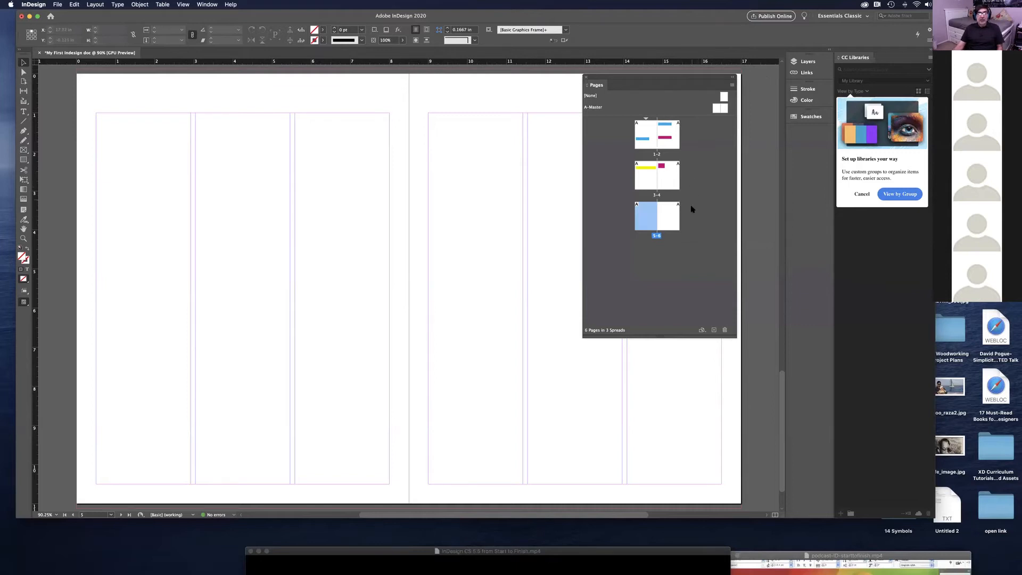
{"action": "left_click", "coordinate": [686, 270]}
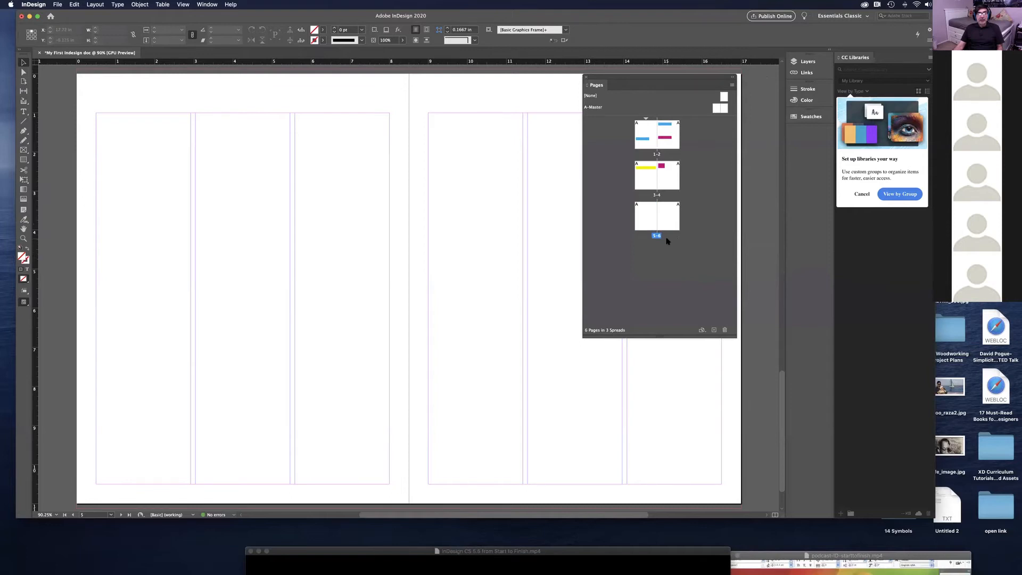
{"action": "left_click_drag", "start_coordinate": [675, 81], "coordinate": [630, 78]}
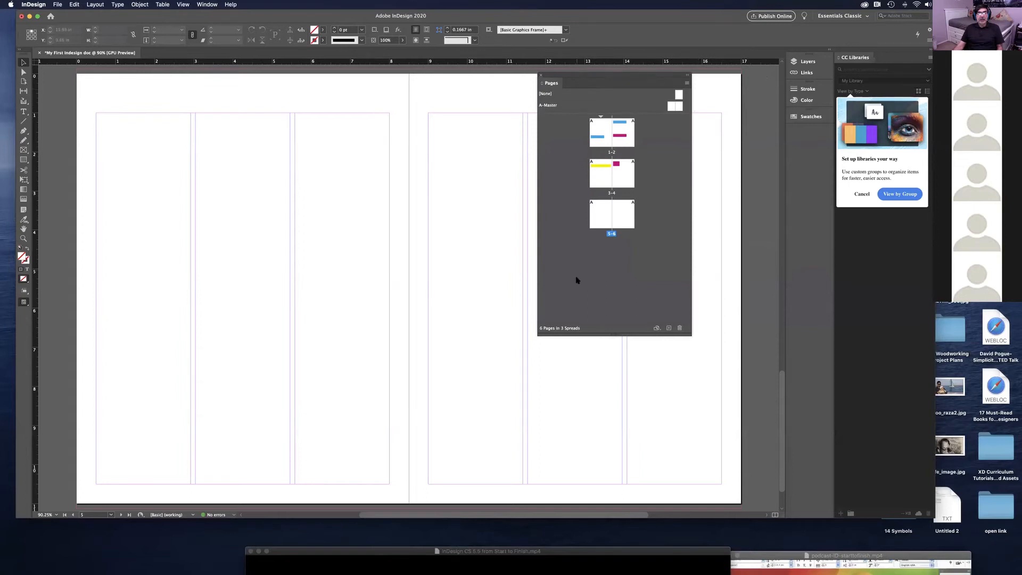
Step: Insert 2 pages based on A-Master after page 6
{"action": "left_click", "coordinate": [687, 84]}
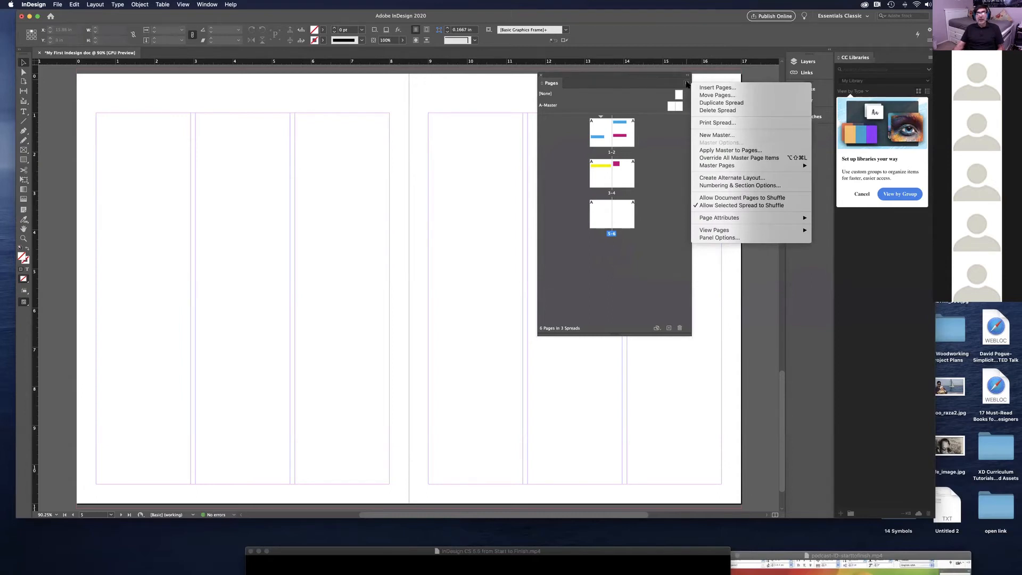
{"action": "left_click", "coordinate": [716, 89]}
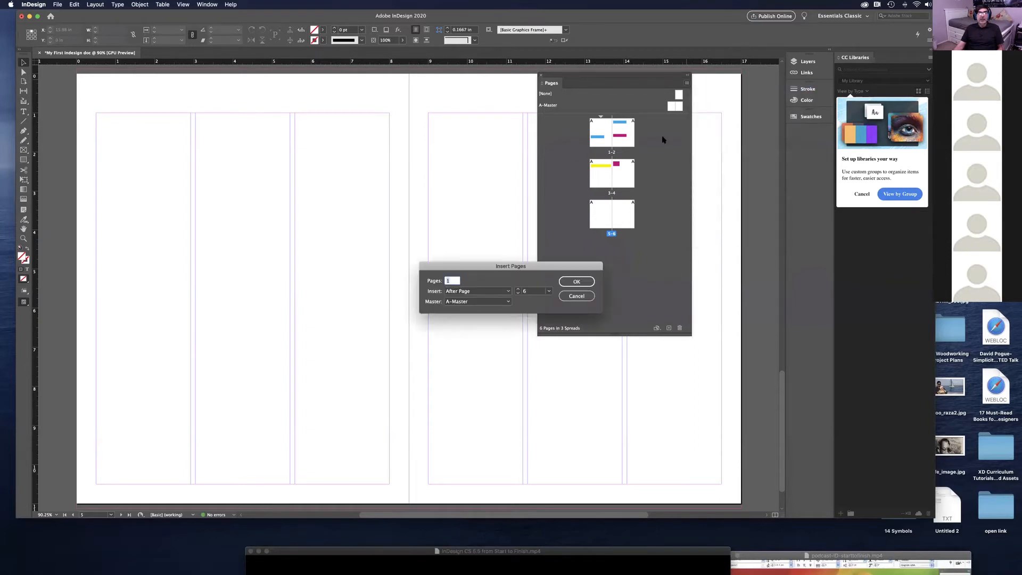
{"action": "left_click_drag", "start_coordinate": [513, 226], "coordinate": [500, 115]}
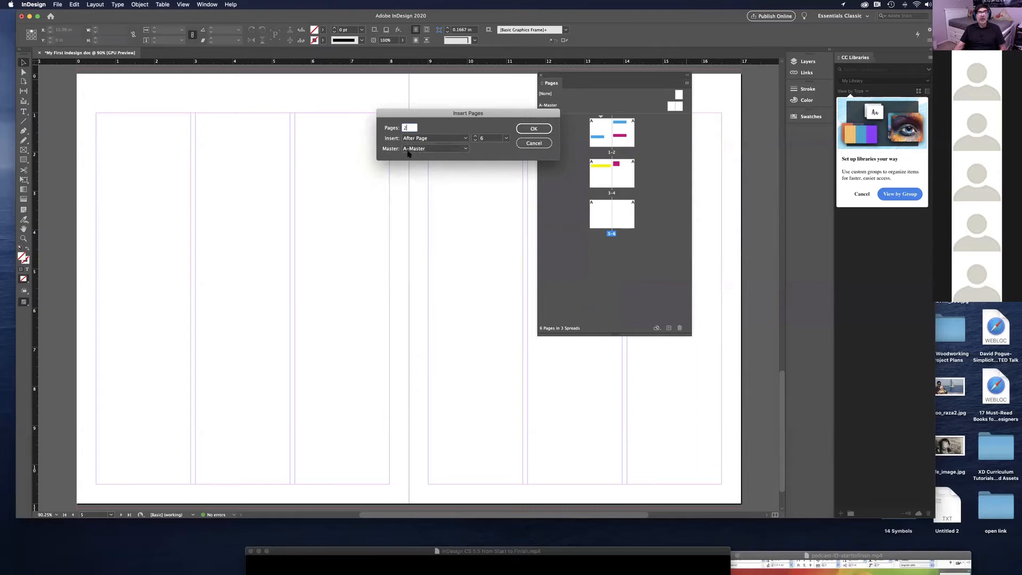
{"action": "left_click", "coordinate": [539, 129]}
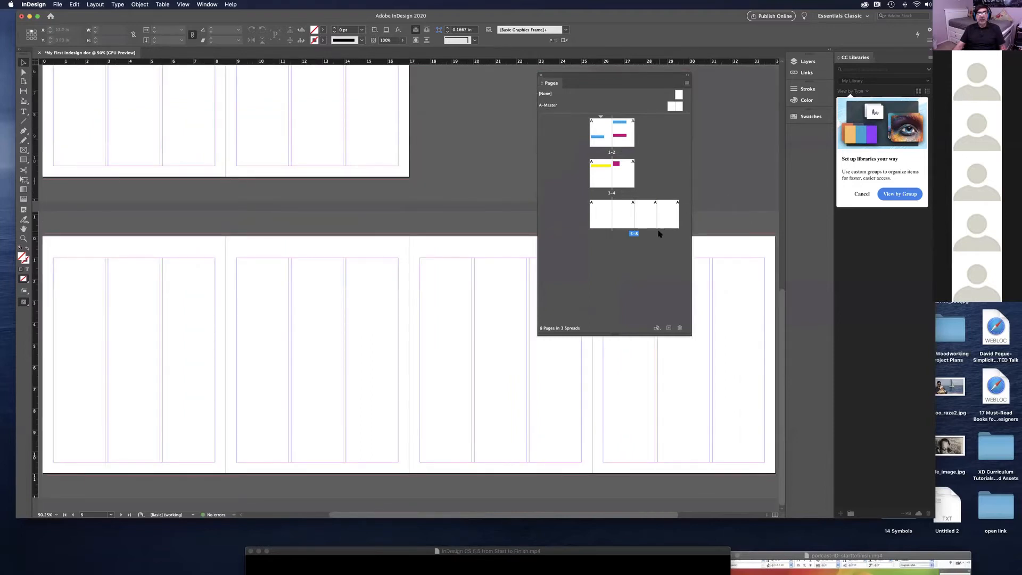
Step: Try to move the two added pages ahead of the others within the four-page spread 5-8
{"action": "left_click", "coordinate": [645, 221]}
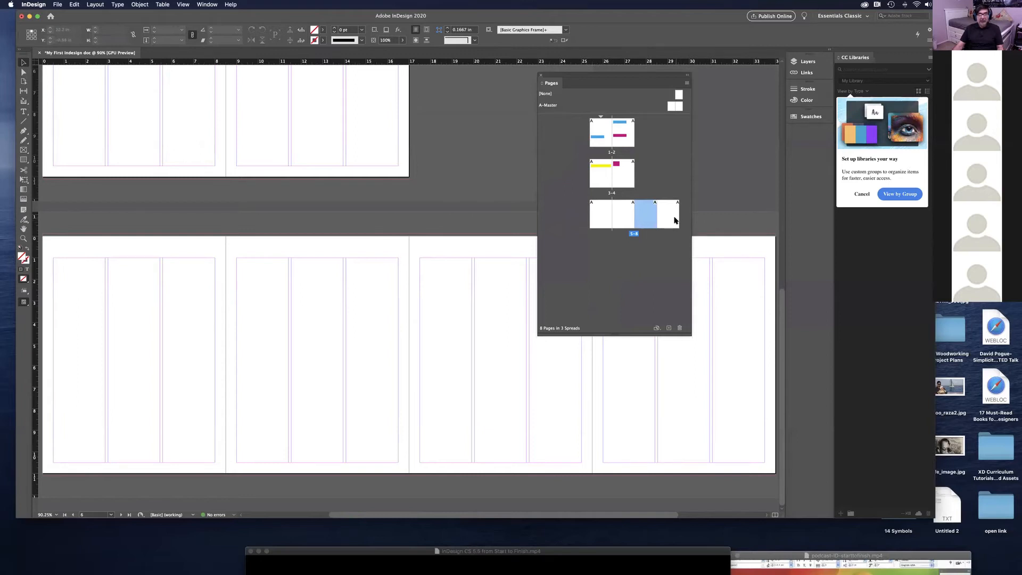
{"action": "left_click", "coordinate": [674, 220], "text": "shift"}
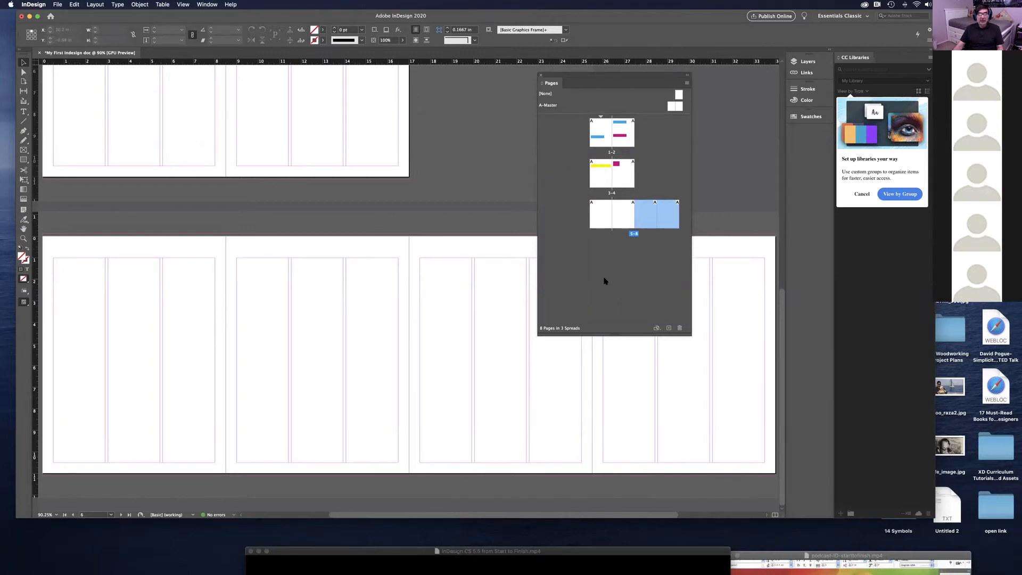
{"action": "left_click_drag", "start_coordinate": [644, 219], "coordinate": [617, 230]}
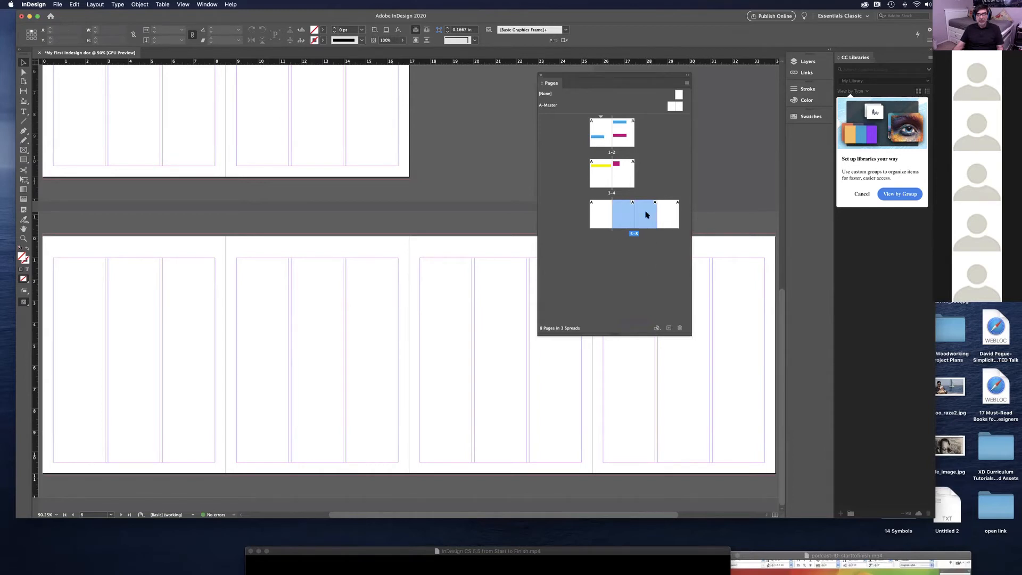
{"action": "left_click", "coordinate": [647, 235]}
{"action": "left_click_drag", "start_coordinate": [650, 221], "coordinate": [564, 226]}
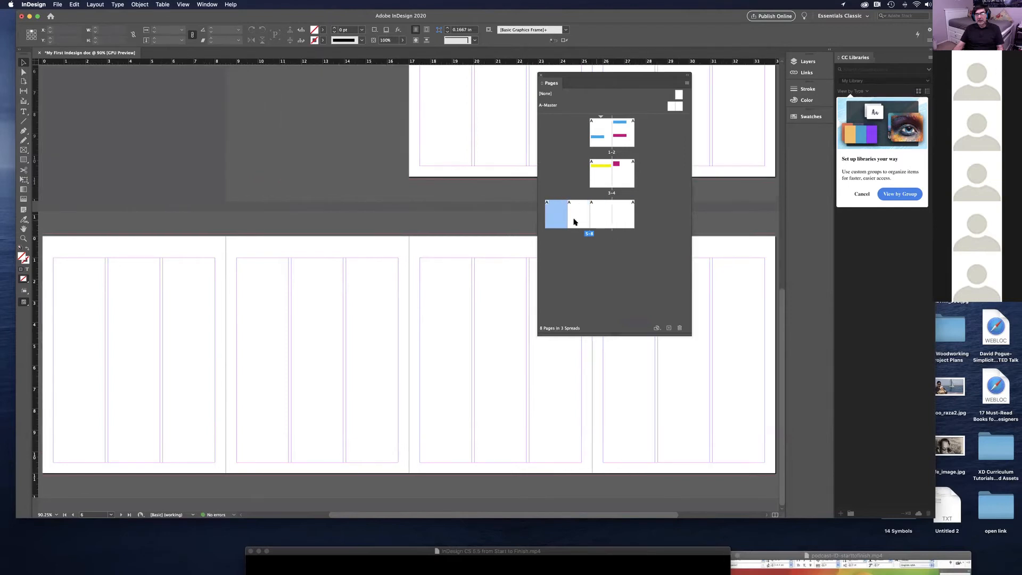
{"action": "left_click_drag", "start_coordinate": [630, 223], "coordinate": [610, 232]}
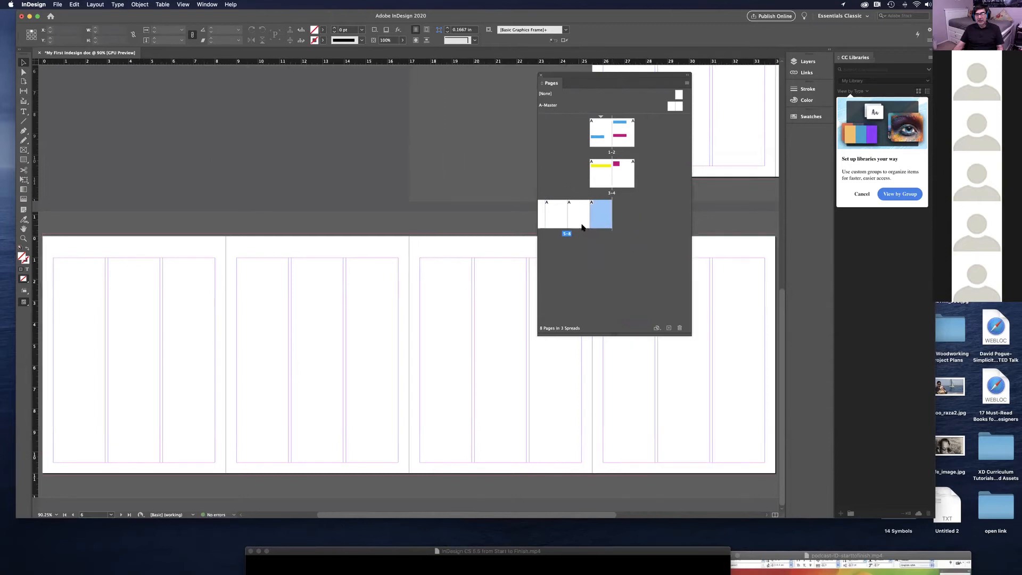
Step: Split the four-page spread into two two-page spreads, 5-6 and 7-8, and deselect the pages
{"action": "left_click_drag", "start_coordinate": [600, 215], "coordinate": [616, 255]}
{"action": "left_click_drag", "start_coordinate": [584, 214], "coordinate": [615, 214]}
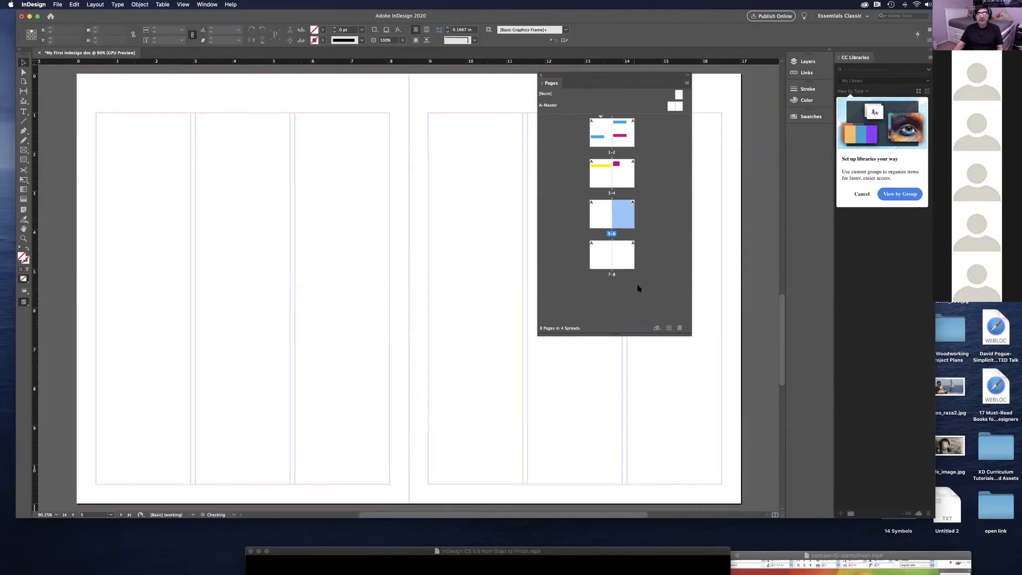
{"action": "left_click", "coordinate": [642, 299]}
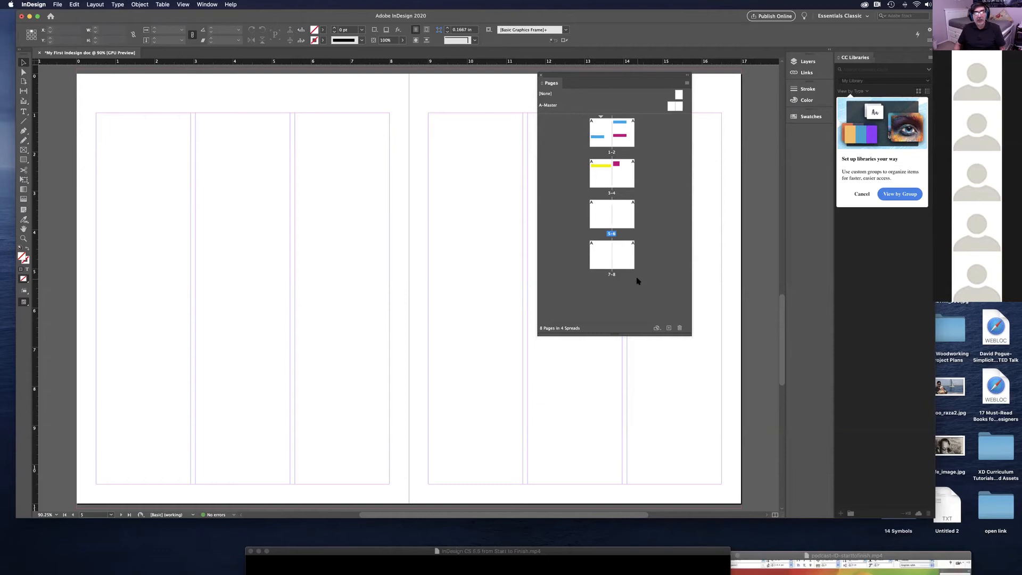
Step: Move the Pages panel away from the spread's centre and look through the document's spreads
{"action": "left_click_drag", "start_coordinate": [618, 76], "coordinate": [707, 90]}
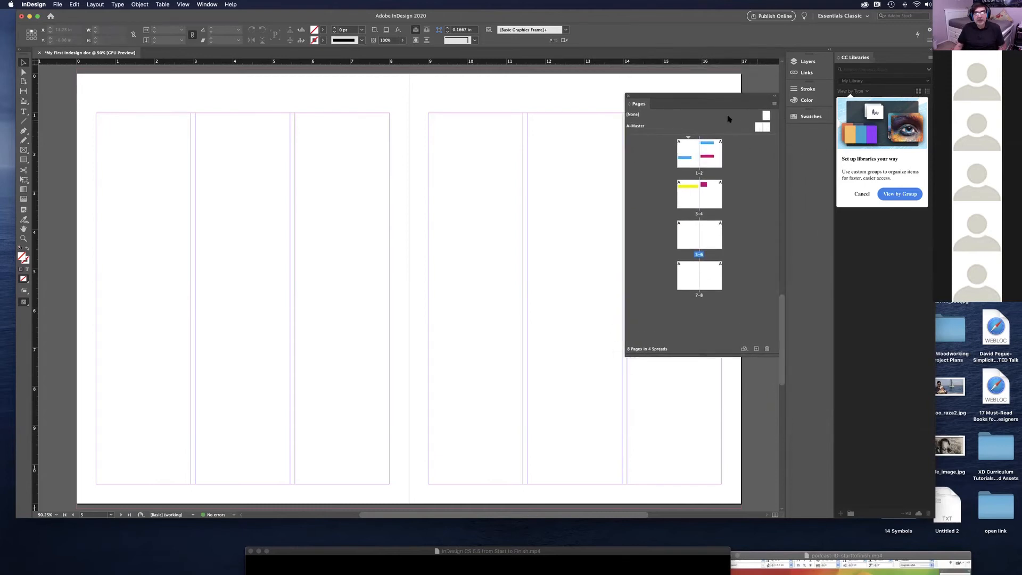
{"action": "left_click_drag", "start_coordinate": [727, 94], "coordinate": [766, 154]}
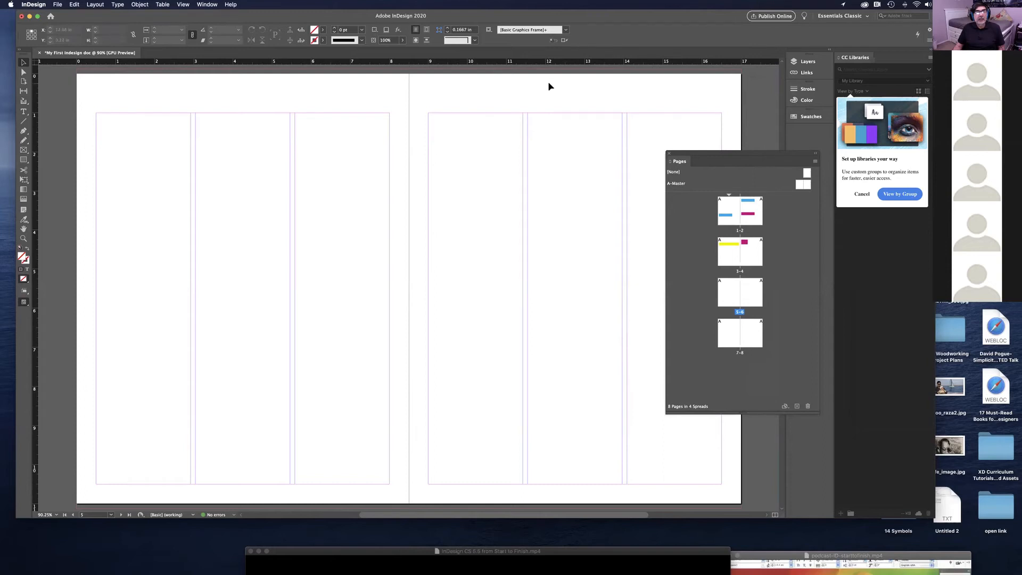
{"action": "scroll", "coordinate": [331, 133], "scroll_direction": "up", "scroll_amount": 15}
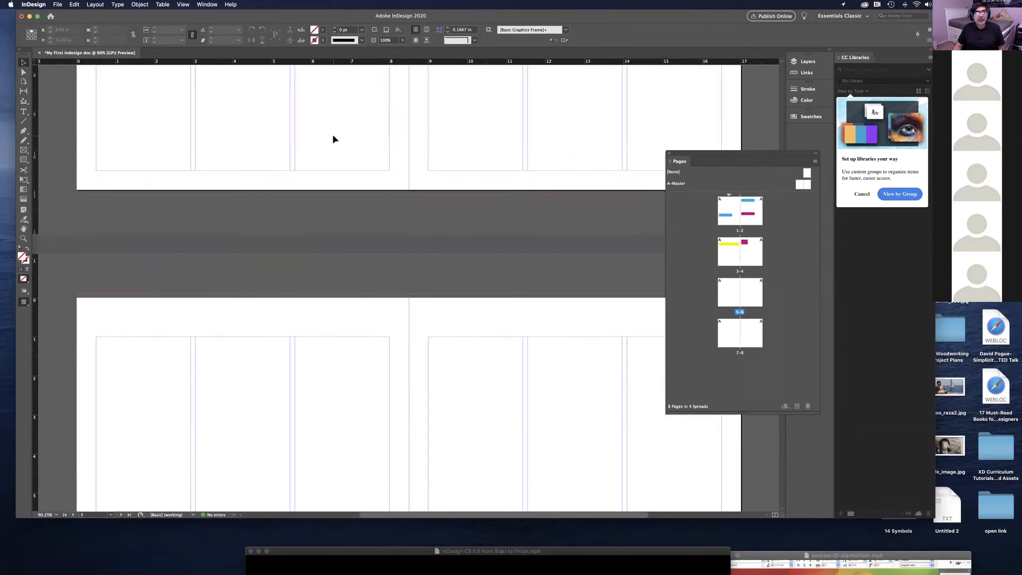
{"action": "scroll", "coordinate": [333, 138], "scroll_direction": "down", "scroll_amount": 8}
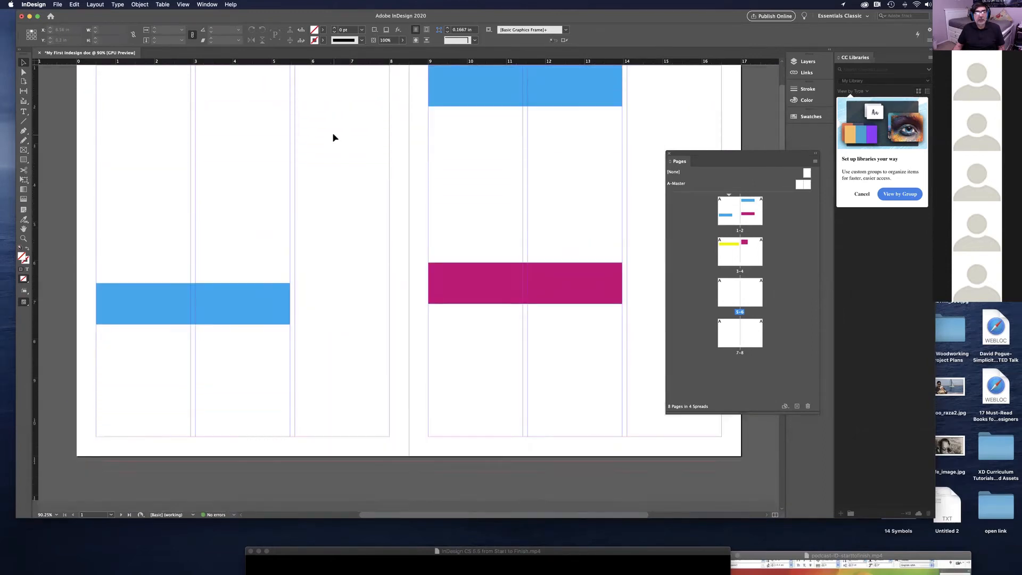
{"action": "scroll", "coordinate": [333, 138], "scroll_direction": "down", "scroll_amount": 8}
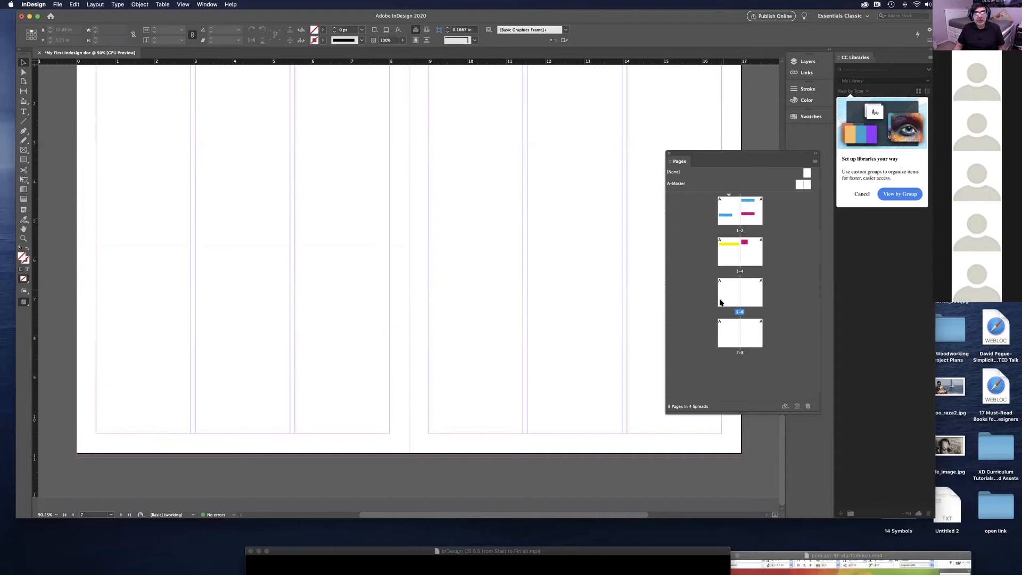
Step: Go to page 6 and page 4, and bring spread 1-2 with its coloured bars into view
{"action": "double_click", "coordinate": [751, 292]}
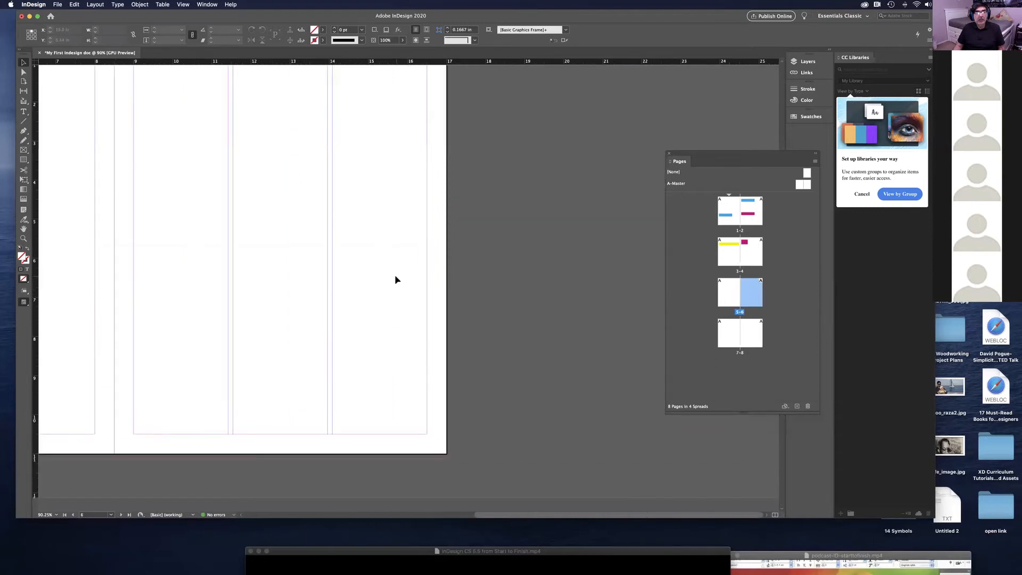
{"action": "double_click", "coordinate": [748, 244]}
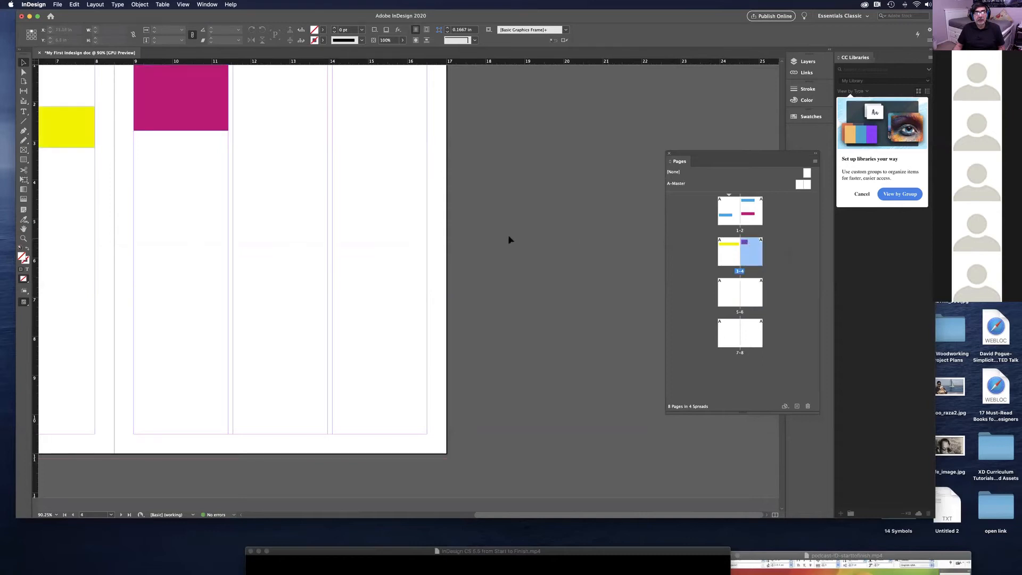
{"action": "scroll", "coordinate": [281, 171], "scroll_direction": "up", "scroll_amount": 2}
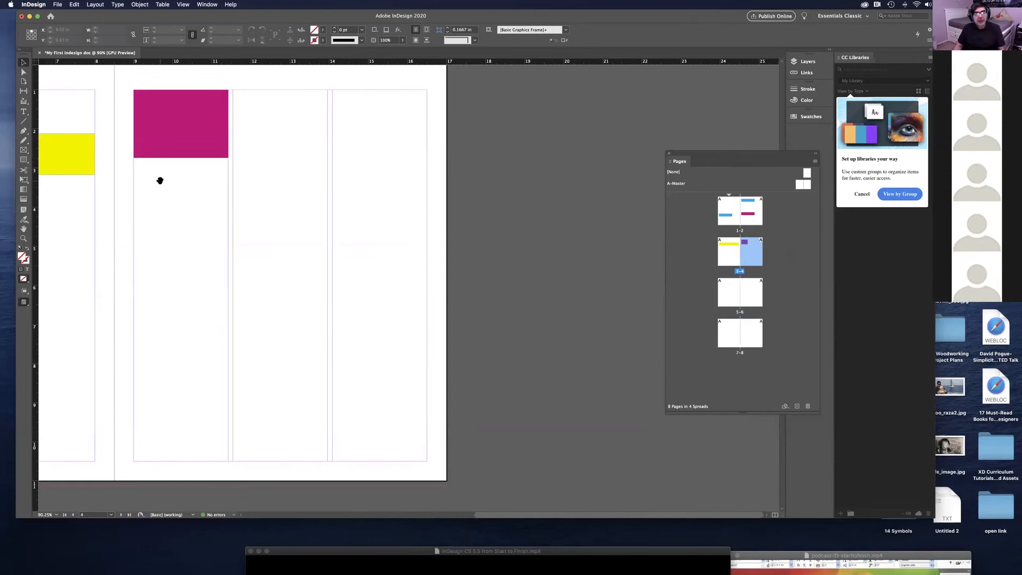
{"action": "scroll", "coordinate": [160, 177], "scroll_direction": "left", "scroll_amount": 5}
{"action": "scroll", "coordinate": [446, 389], "scroll_direction": "up", "scroll_amount": 10}
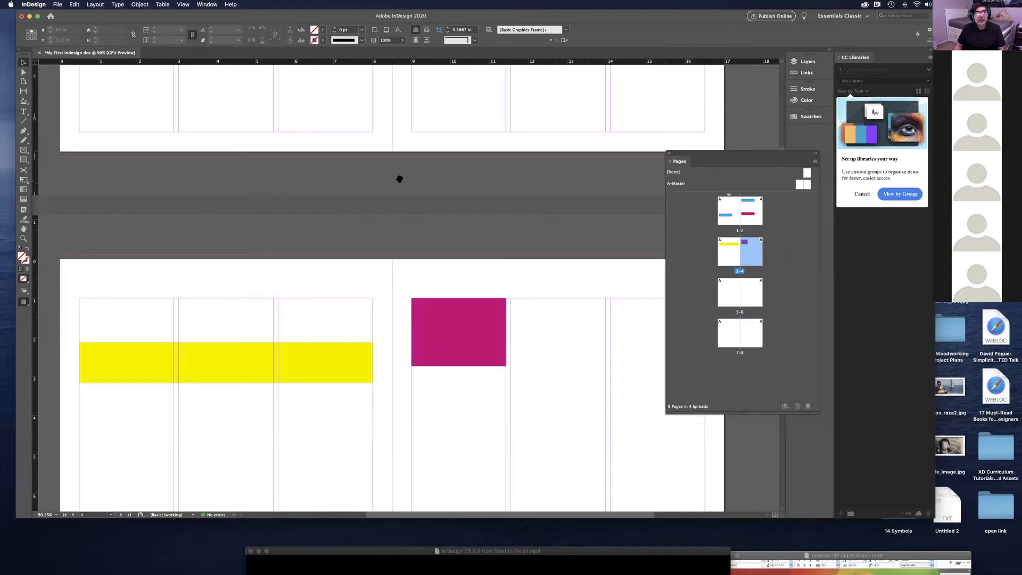
{"action": "scroll", "coordinate": [421, 354], "scroll_direction": "left", "scroll_amount": 2}
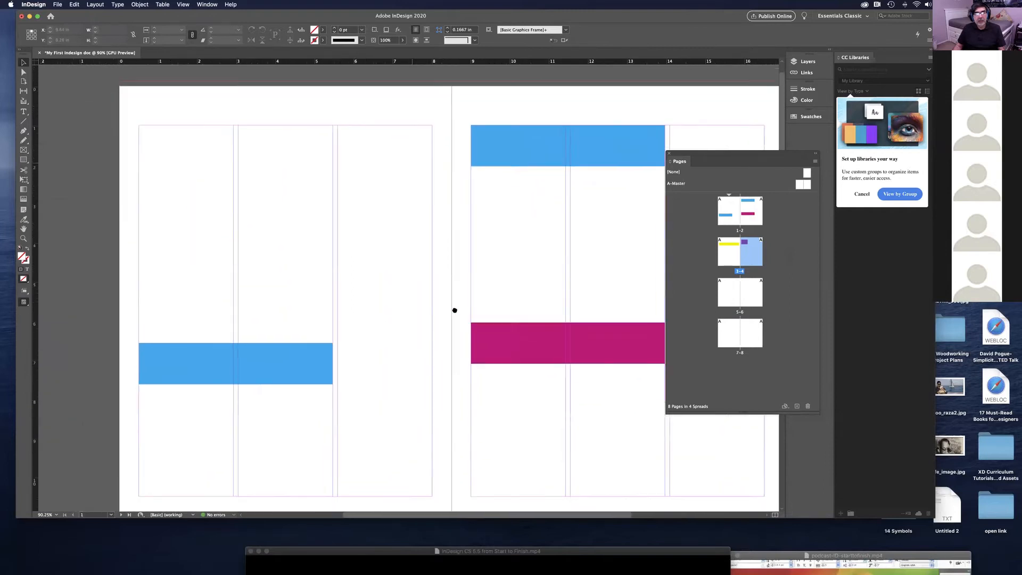
{"action": "scroll", "coordinate": [454, 306], "scroll_direction": "down", "scroll_amount": 2}
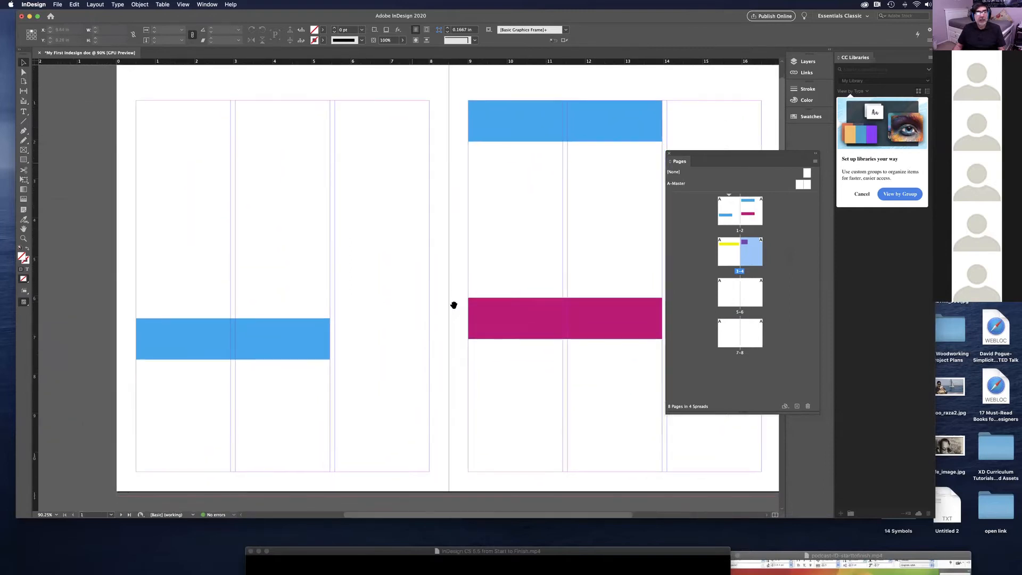
Step: Try to start text on page 1 with the Type tool, and select page 1 in the Pages panel
{"action": "left_click", "coordinate": [24, 111]}
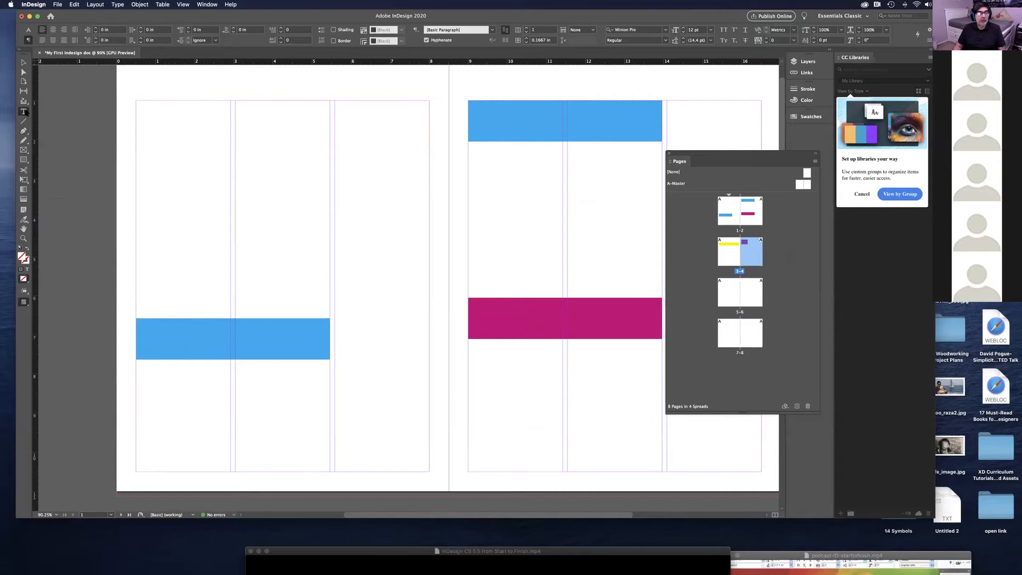
{"action": "left_click", "coordinate": [173, 143]}
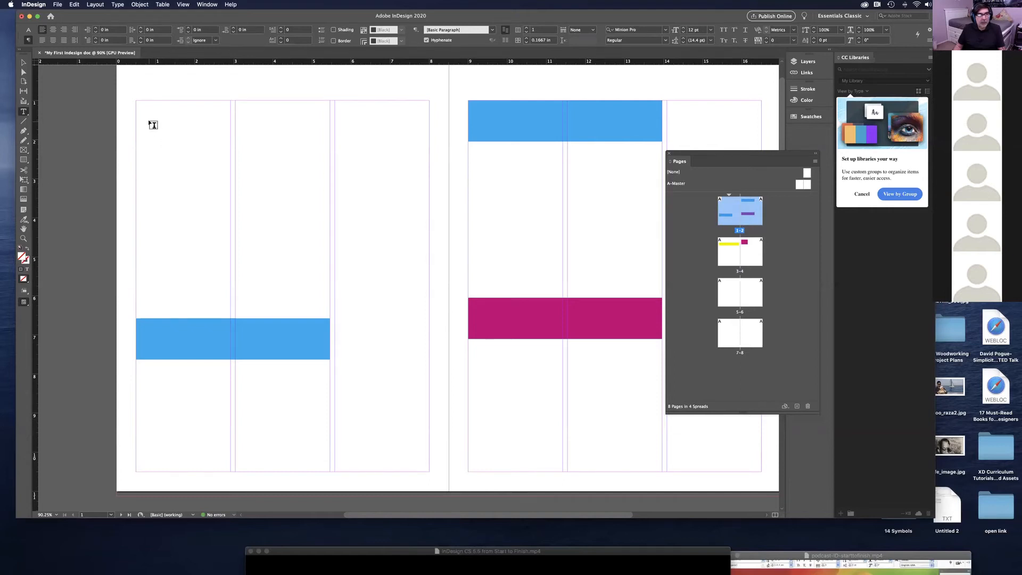
{"action": "key", "text": "h"}
{"action": "left_click", "coordinate": [23, 112]}
{"action": "left_click", "coordinate": [177, 85]}
{"action": "left_click", "coordinate": [173, 159]}
{"action": "left_click", "coordinate": [84, 177]}
{"action": "left_click", "coordinate": [730, 215]}
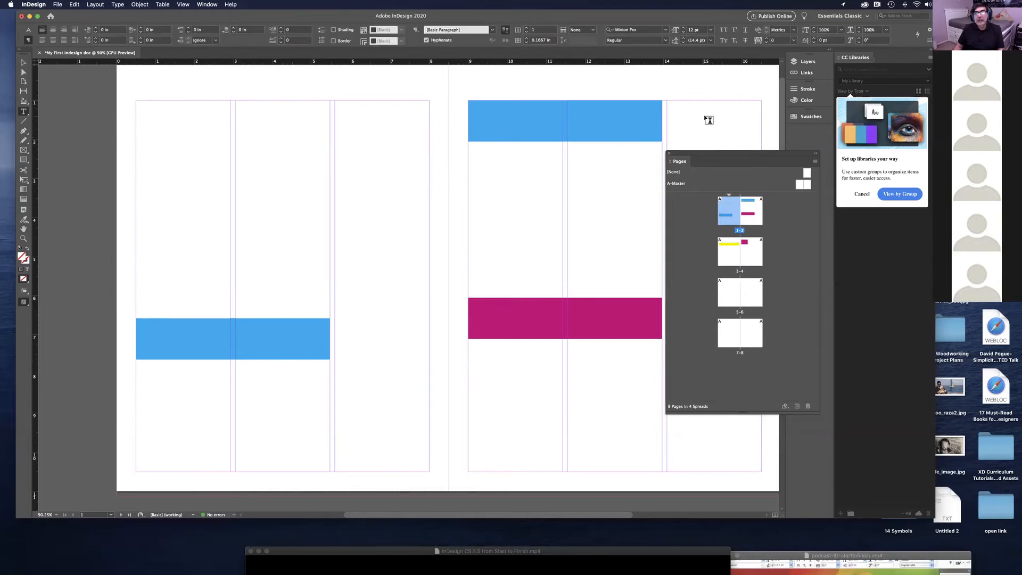
Step: Float the Layers panel beside the Pages panel and expand Layer 1 to list its objects
{"action": "left_click_drag", "start_coordinate": [764, 153], "coordinate": [708, 45]}
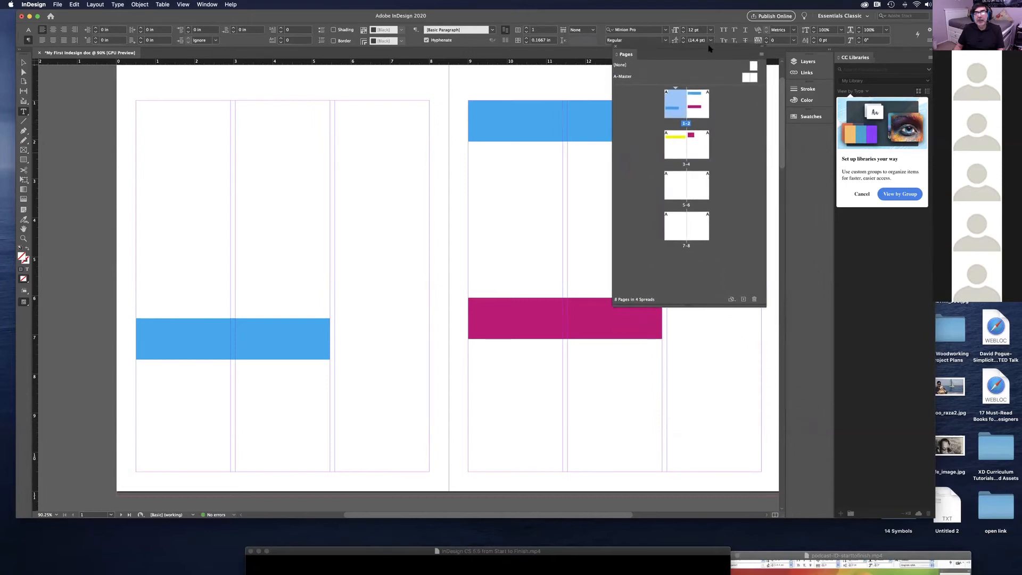
{"action": "left_click", "coordinate": [806, 61]}
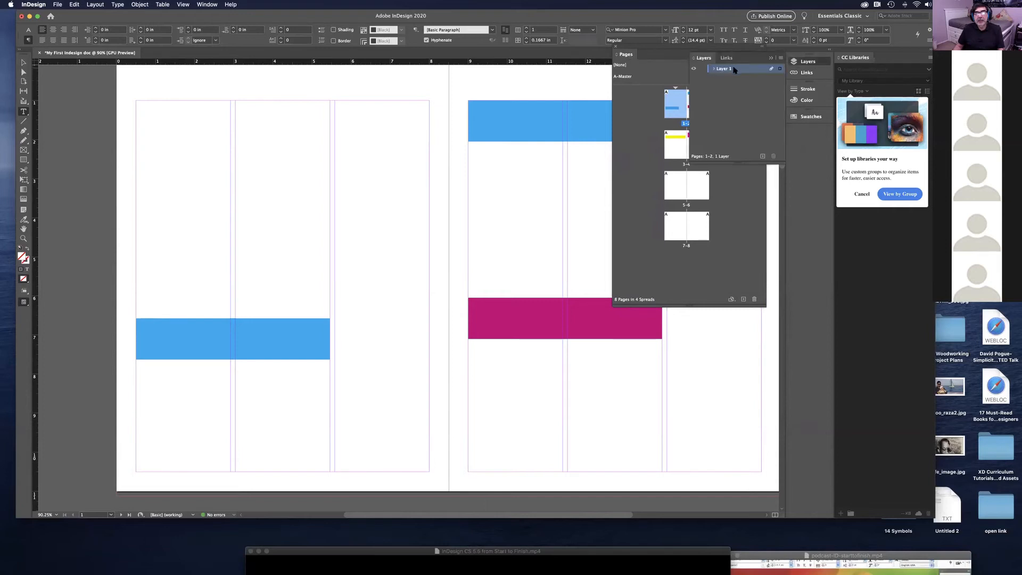
{"action": "left_click_drag", "start_coordinate": [706, 62], "coordinate": [492, 76]}
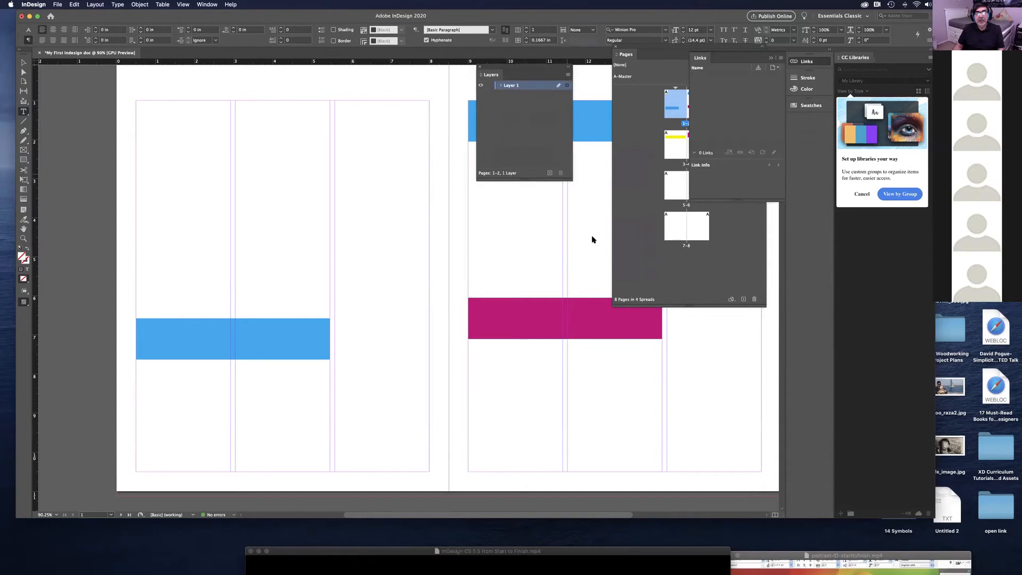
{"action": "left_click", "coordinate": [501, 85]}
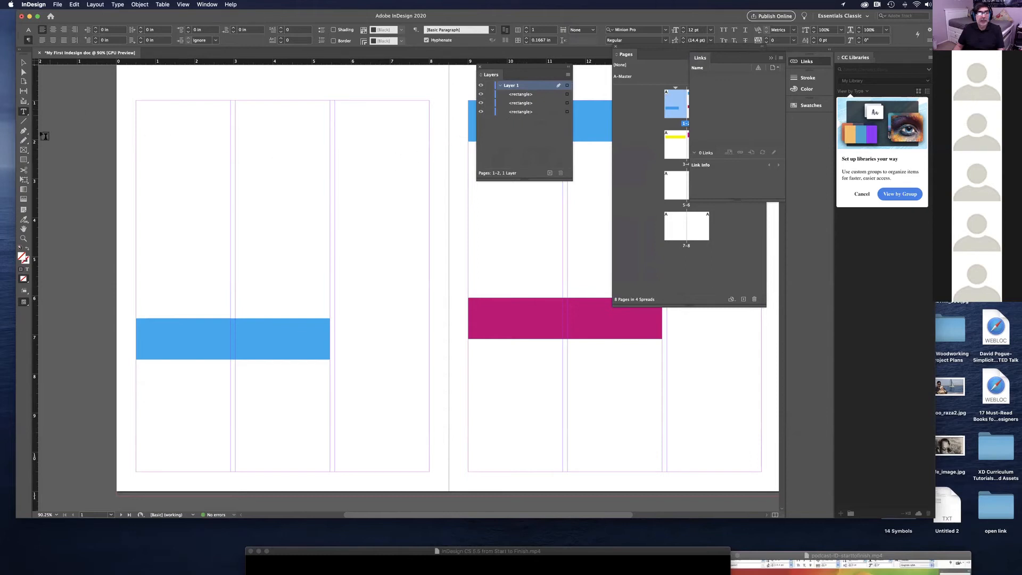
Step: Create a column-wide text frame at the top of page 1's first column with the Type tool and fill it with placeholder text
{"action": "left_click", "coordinate": [23, 63]}
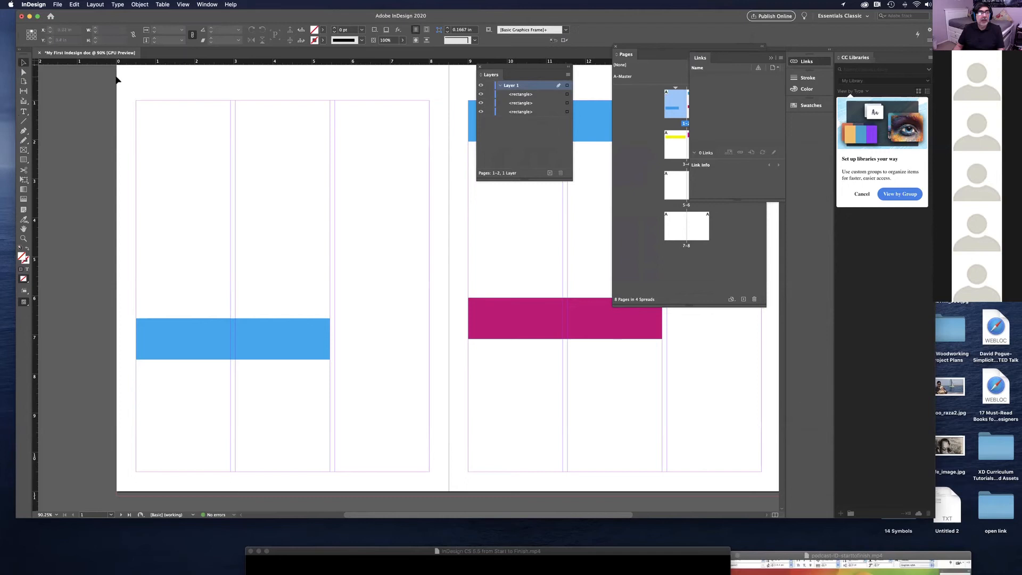
{"action": "left_click", "coordinate": [23, 112]}
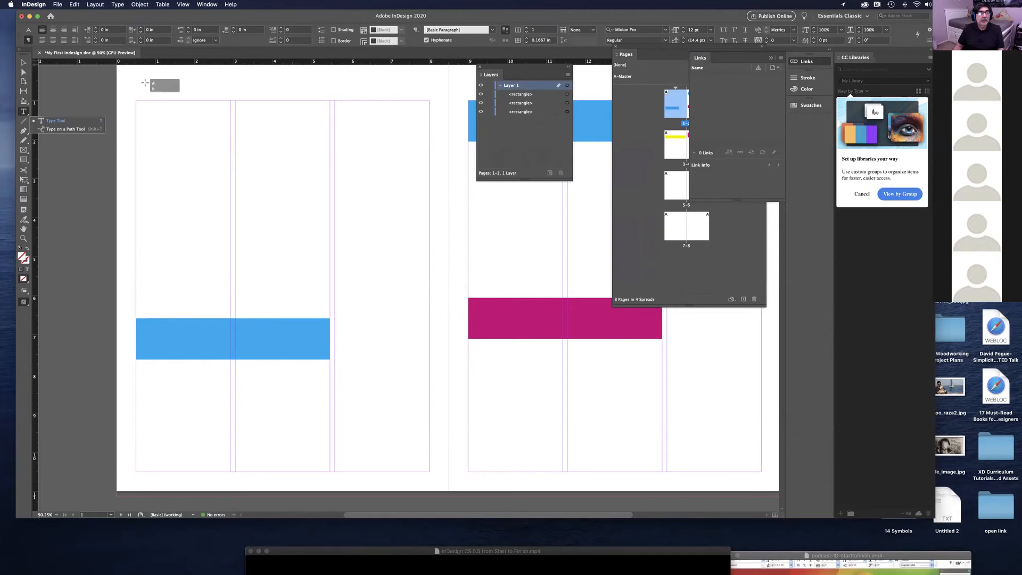
{"action": "left_click_drag", "start_coordinate": [143, 81], "coordinate": [143, 81]}
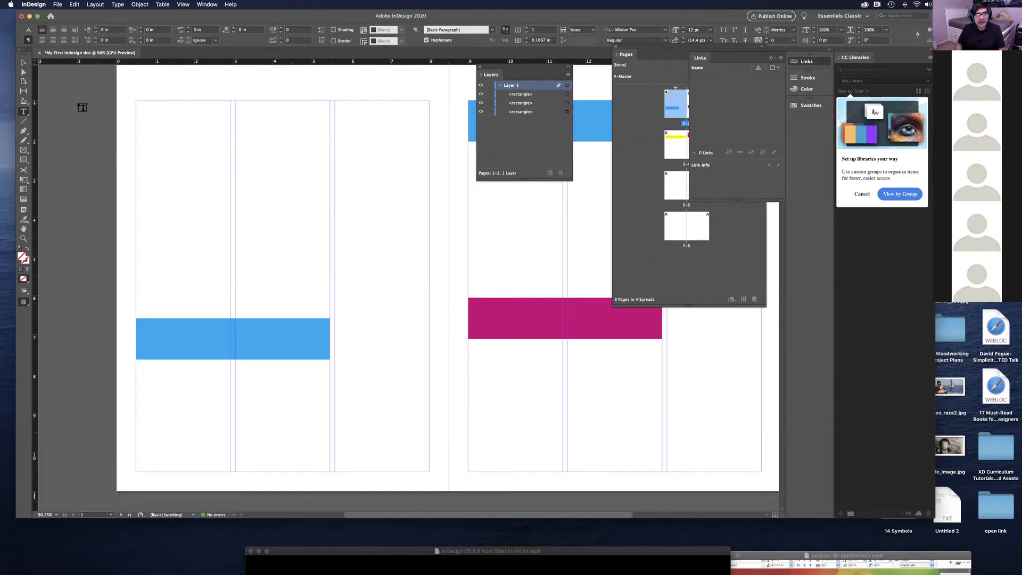
{"action": "left_click", "coordinate": [25, 112]}
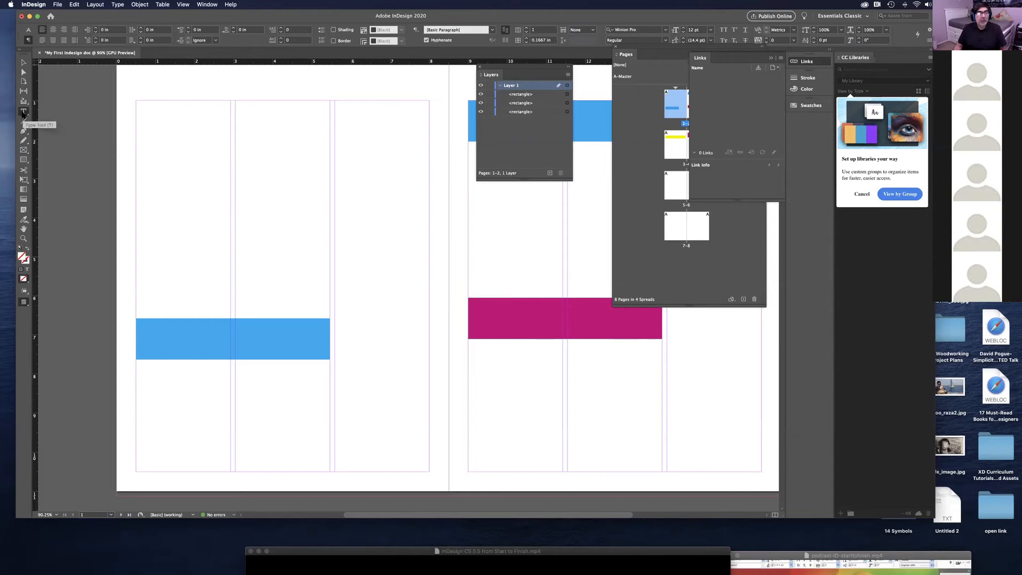
{"action": "left_click_drag", "start_coordinate": [137, 101], "coordinate": [232, 160]}
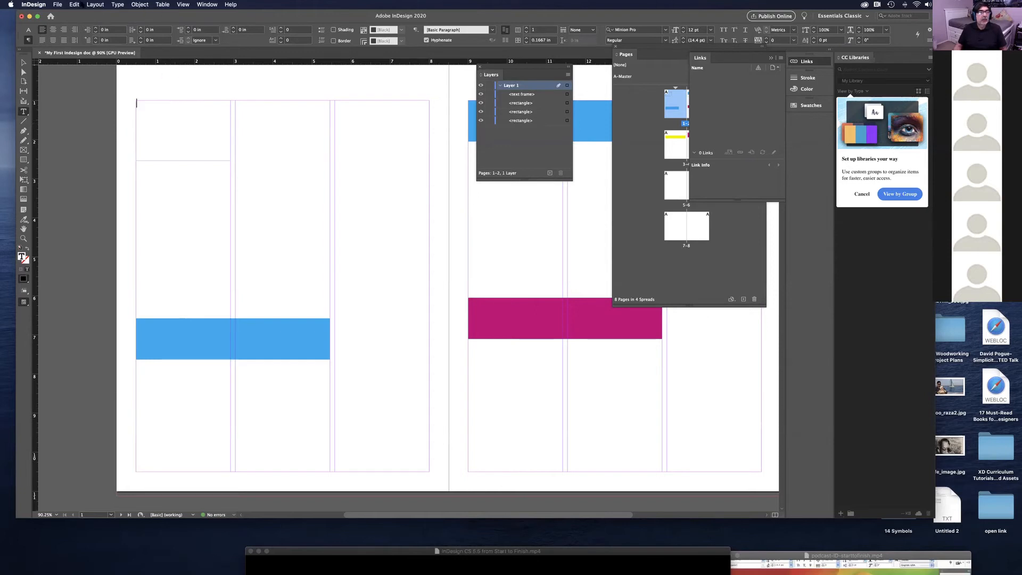
{"action": "left_click", "coordinate": [118, 5]}
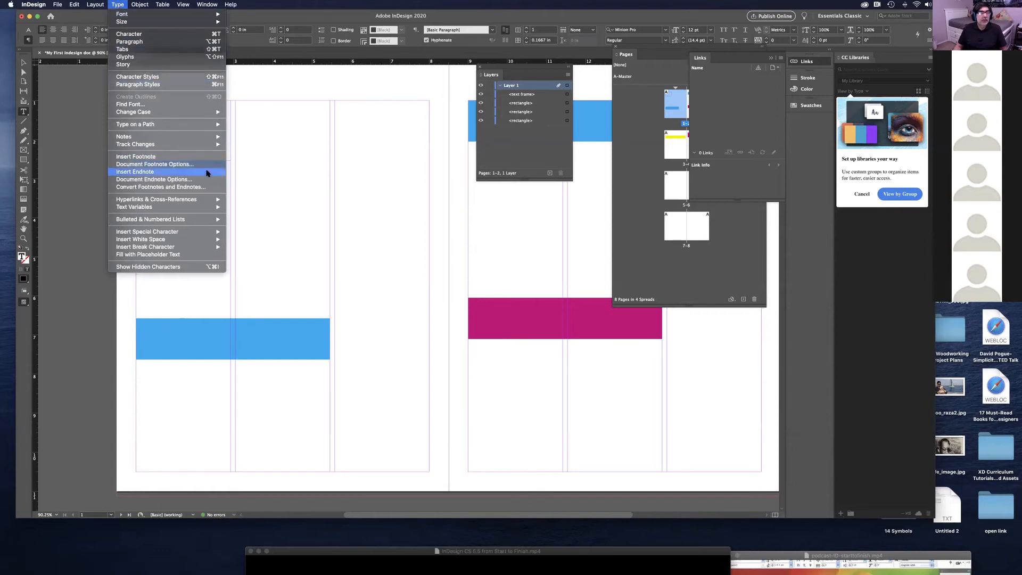
{"action": "left_click", "coordinate": [170, 255]}
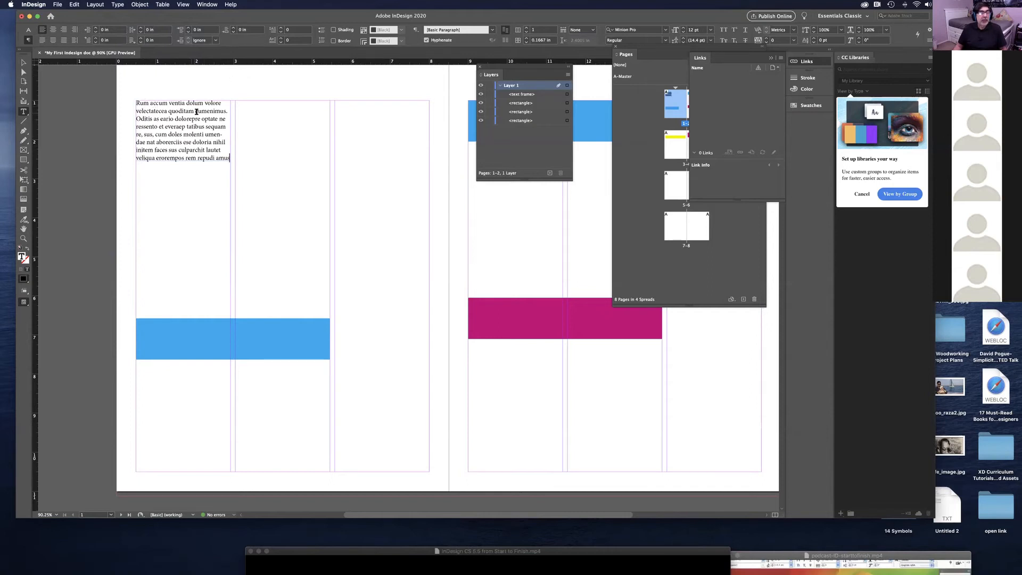
Step: Zoom in to 200% on the placeholder text and float the Pages and Links panels lower, clear of the formatting controls
{"action": "key", "text": "Escape"}
{"action": "key", "text": "super+equal"}
{"action": "key", "text": "super+equal"}
{"action": "key", "text": "super+equal"}
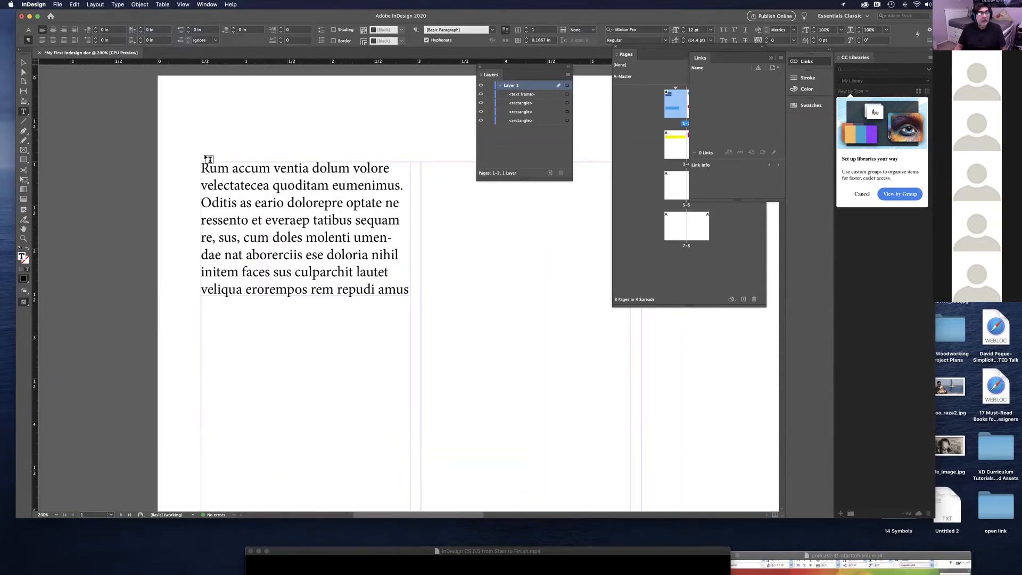
{"action": "left_click", "coordinate": [390, 237]}
{"action": "left_click_drag", "start_coordinate": [662, 56], "coordinate": [619, 194]}
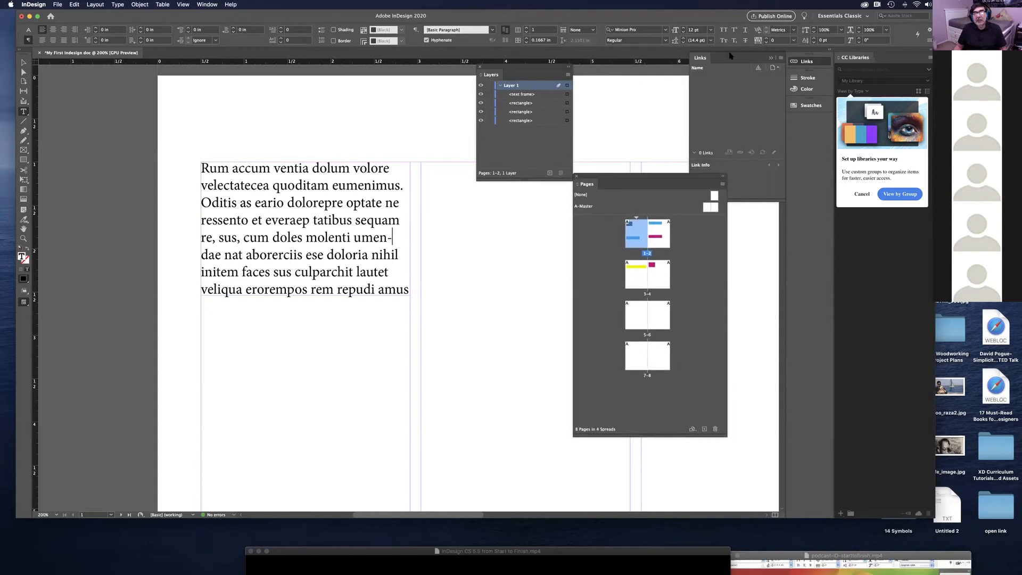
{"action": "left_click_drag", "start_coordinate": [734, 55], "coordinate": [700, 128]}
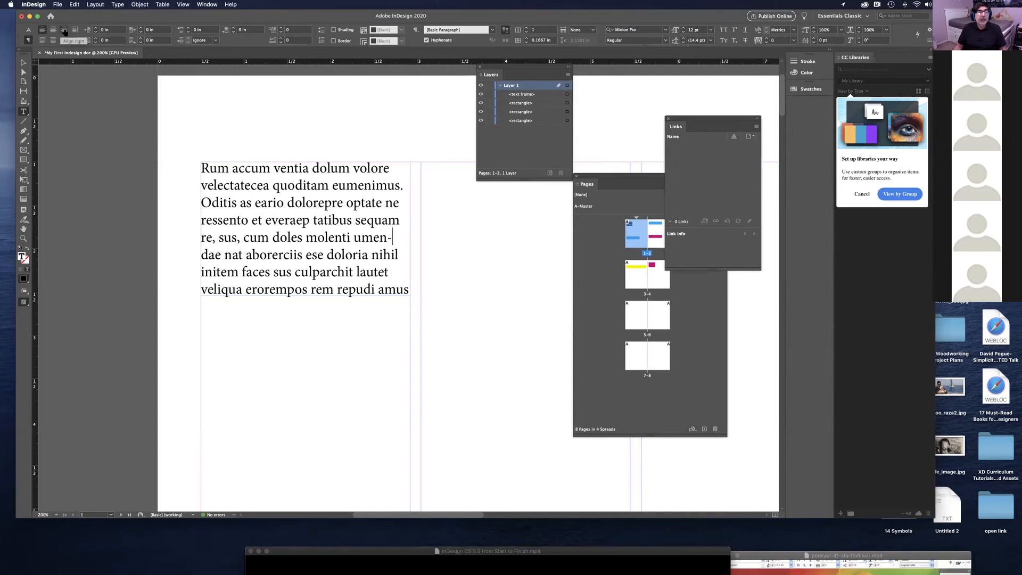
Step: Compare the paragraph and character formatting controls for the placeholder text, ending with the character formatting controls
{"action": "left_click", "coordinate": [29, 40]}
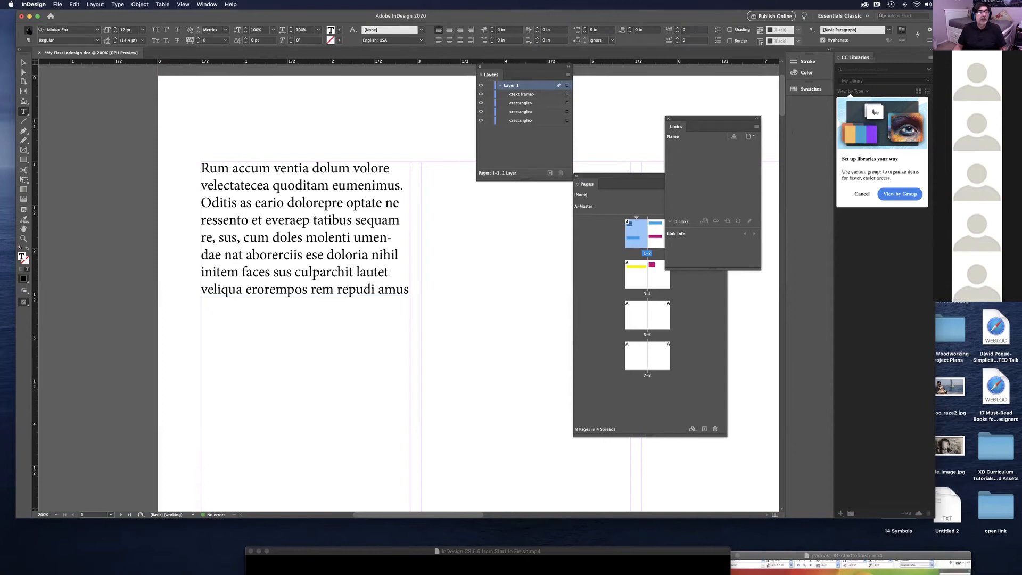
{"action": "left_click", "coordinate": [28, 39]}
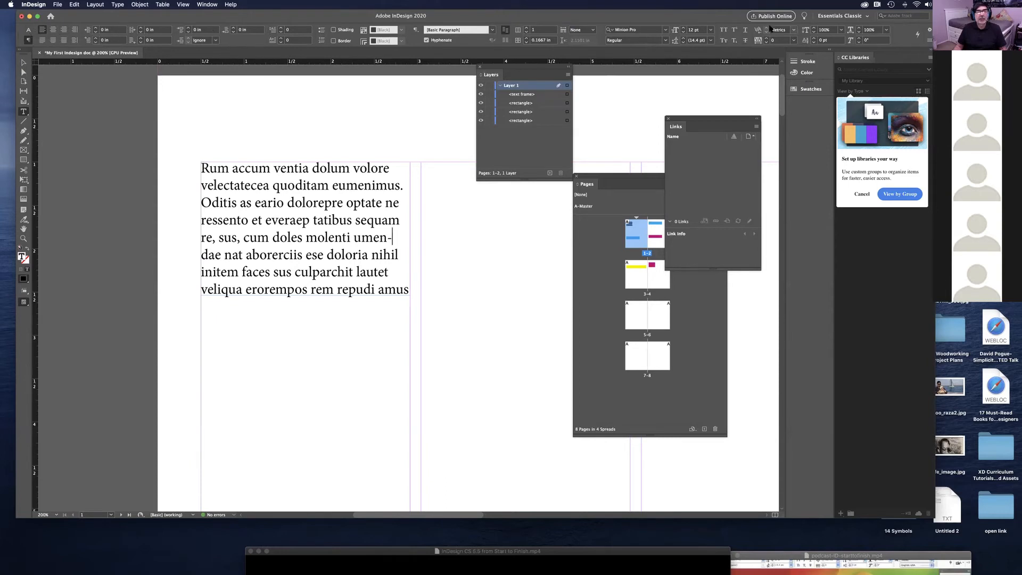
{"action": "left_click", "coordinate": [29, 29]}
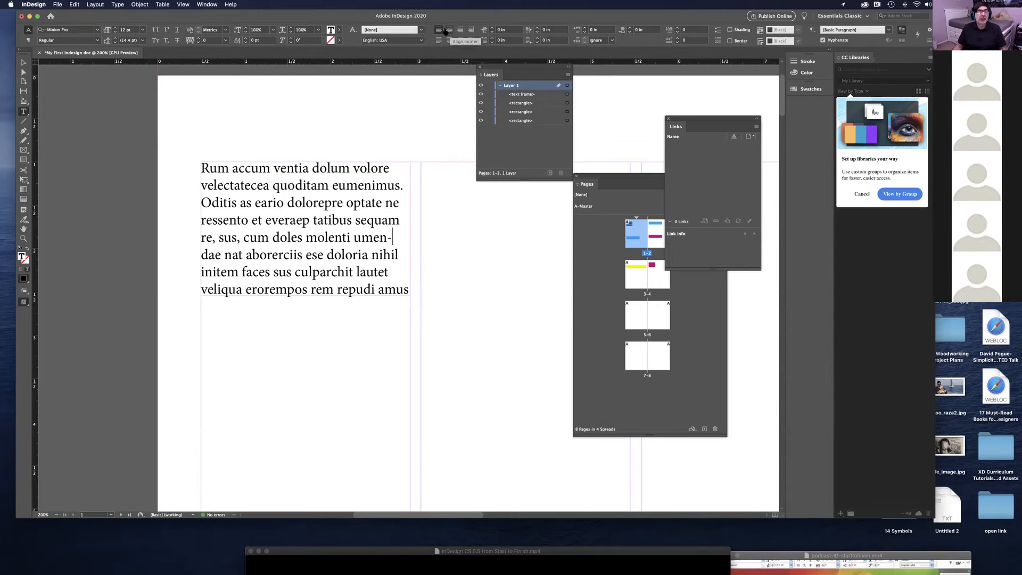
Step: Select all the placeholder text, try right, left and centre alignment, and justify it with the last line aligned left
{"action": "left_click", "coordinate": [264, 177]}
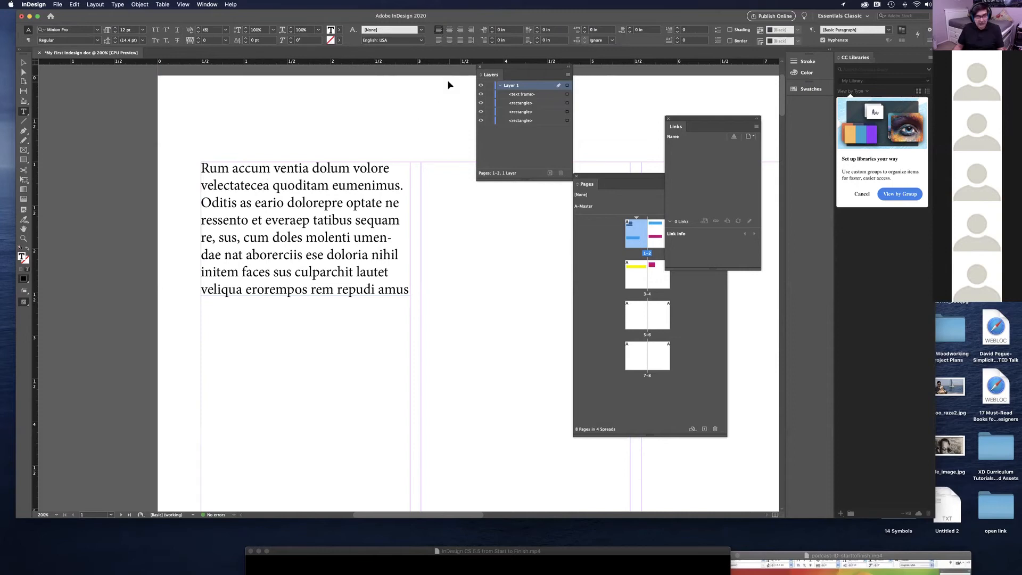
{"action": "key", "text": "super+a"}
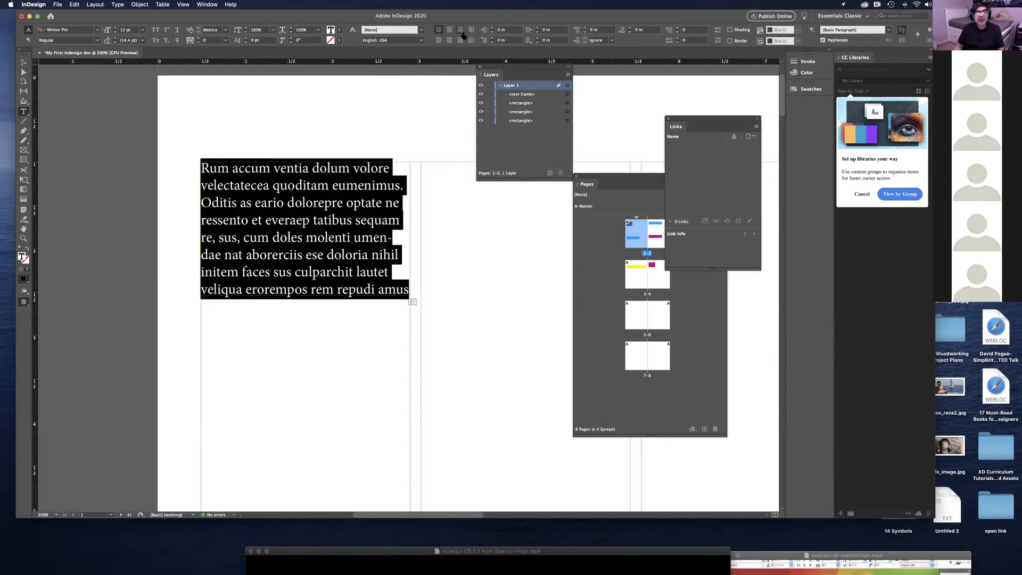
{"action": "left_click", "coordinate": [460, 31]}
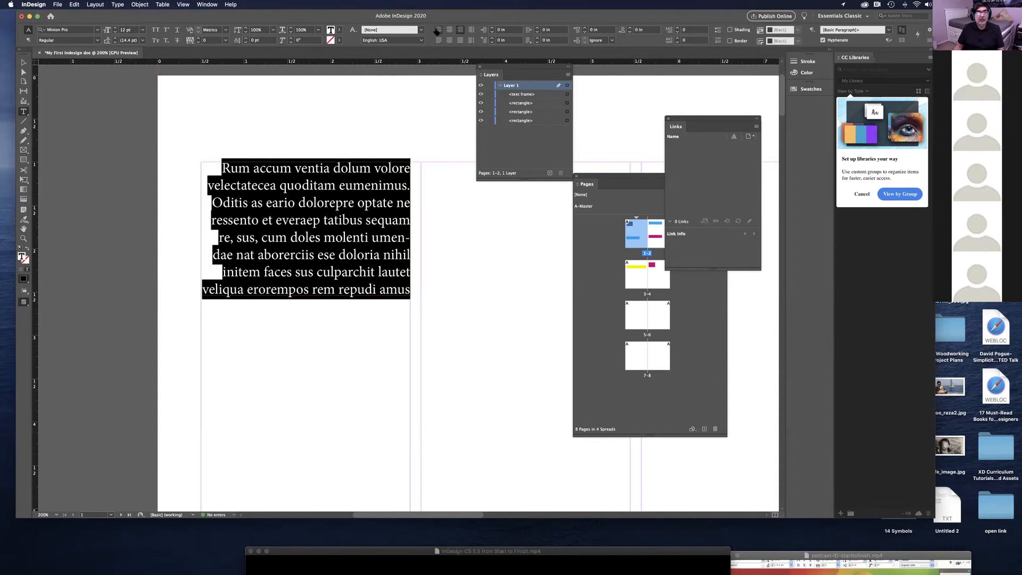
{"action": "left_click", "coordinate": [438, 30]}
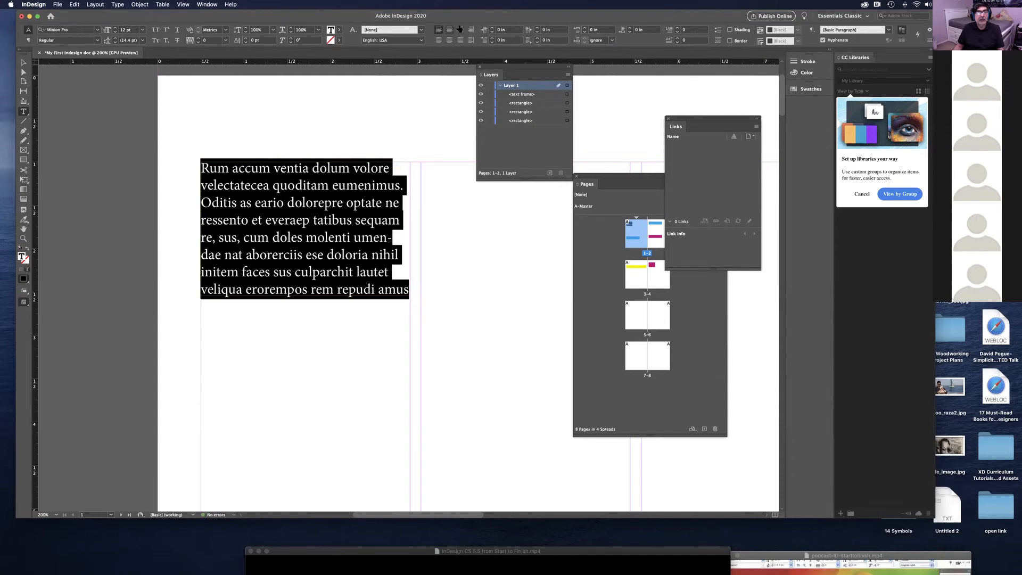
{"action": "left_click", "coordinate": [450, 31]}
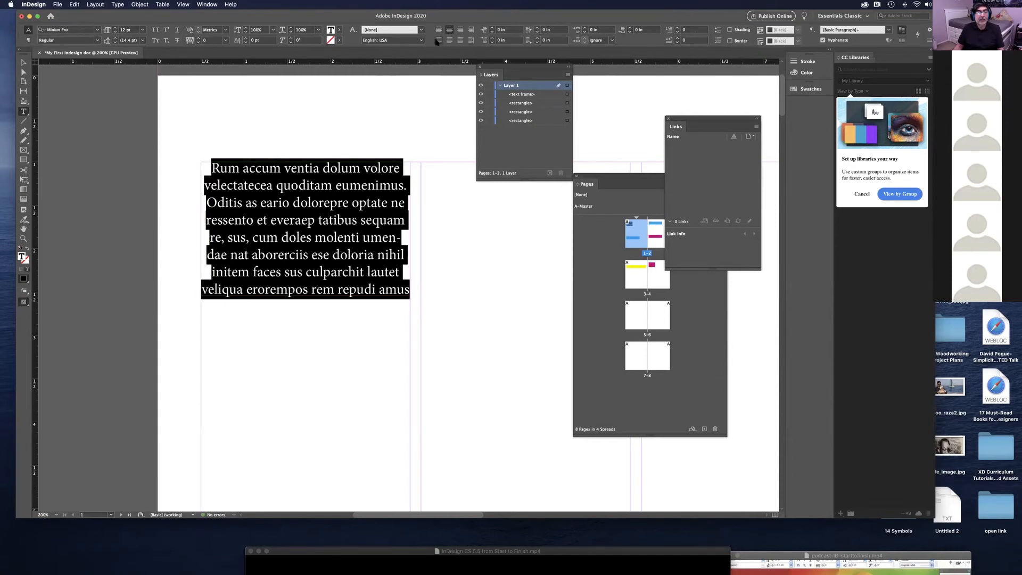
{"action": "left_click", "coordinate": [450, 41]}
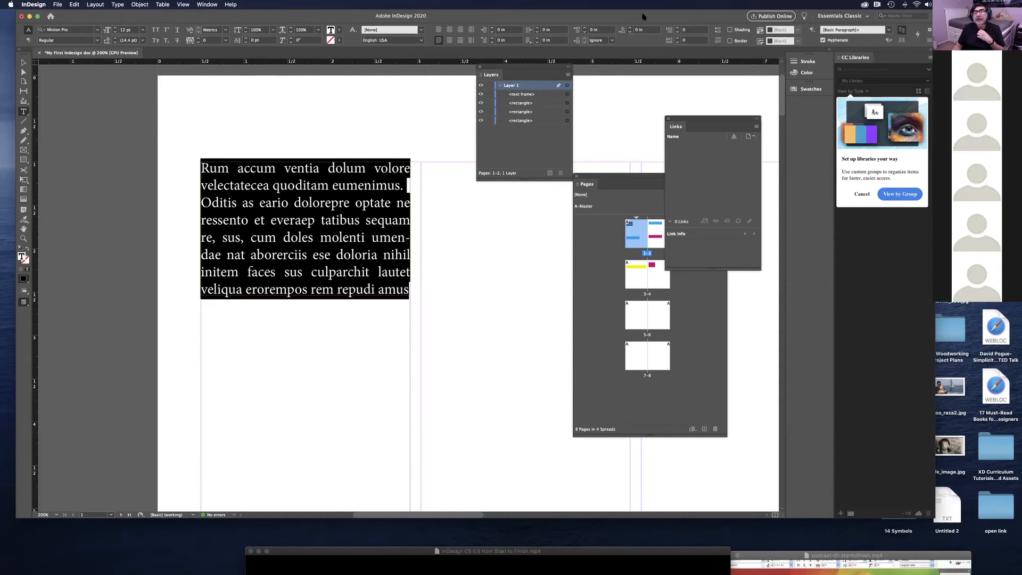
Step: Reposition the application window so the paragraph options are in view and turn off hyphenation for the selected text
{"action": "left_click_drag", "start_coordinate": [616, 18], "coordinate": [577, 18]}
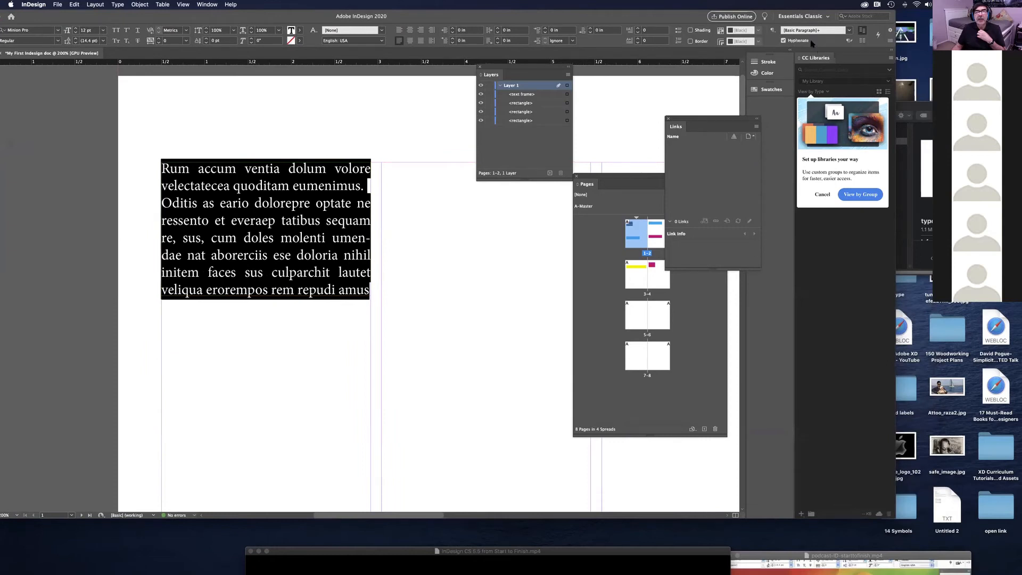
{"action": "left_click_drag", "start_coordinate": [229, 16], "coordinate": [272, 19]}
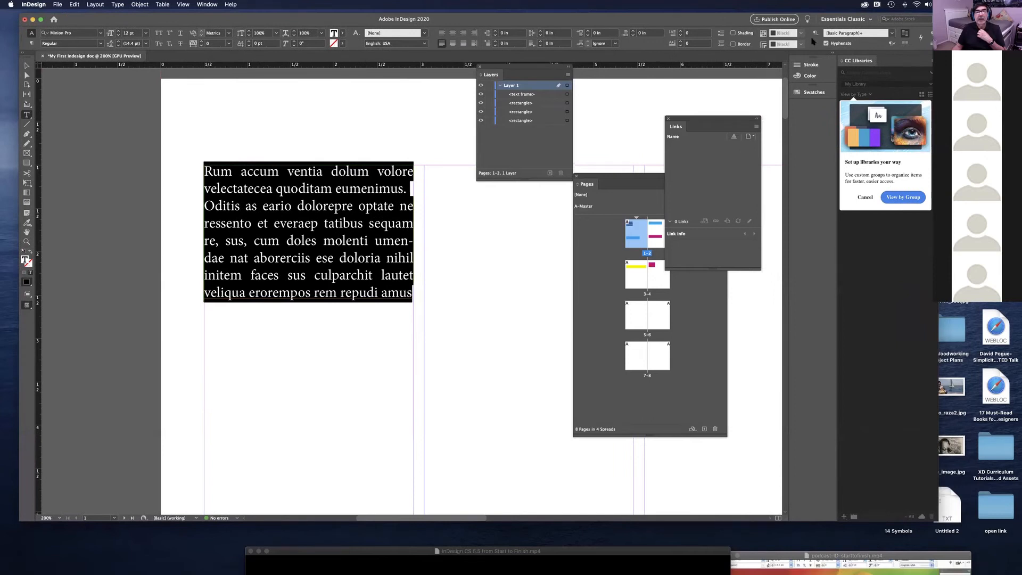
{"action": "left_click", "coordinate": [826, 44]}
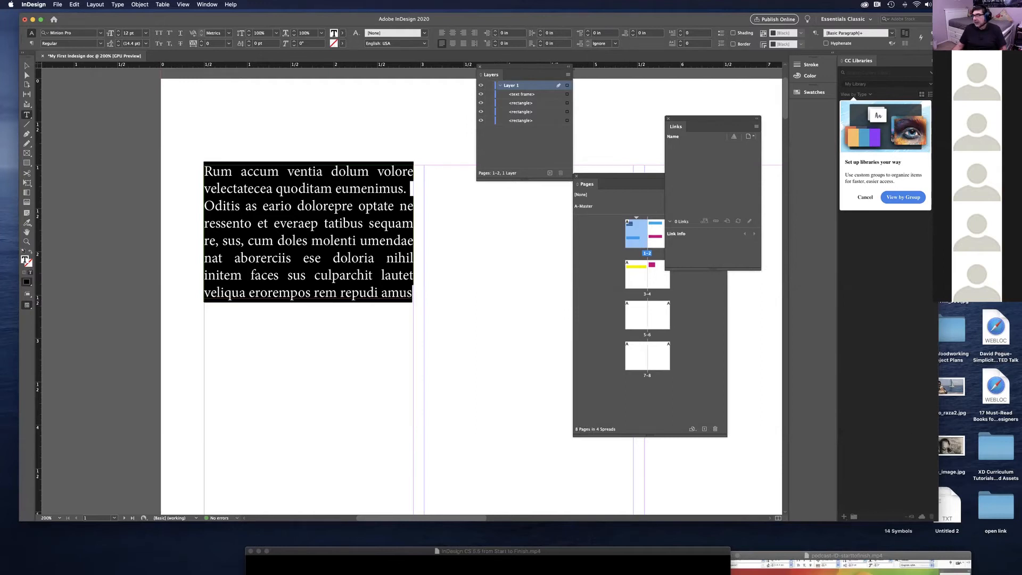
Step: Switch to QuickTime Player, take the InDesign CS 5.5 video out of picture-in-picture, and enlarge its window to nearly fill the screen
{"action": "key", "text": "super+Tab"}
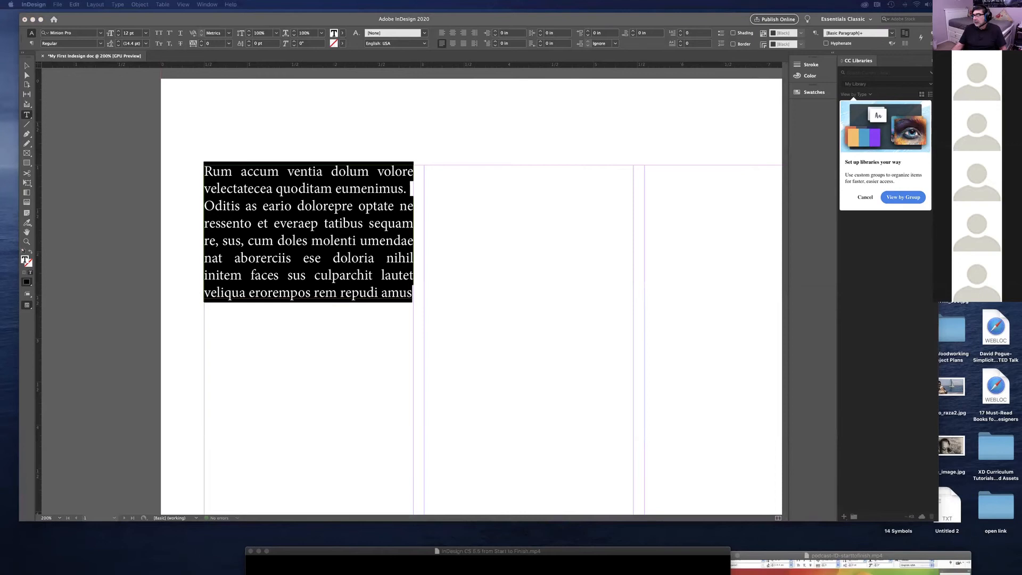
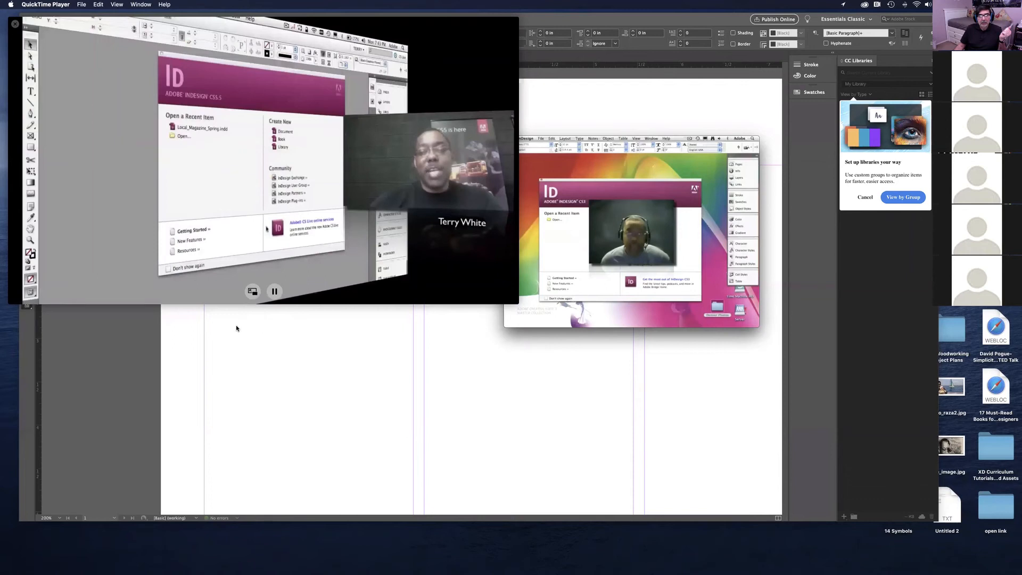
{"action": "left_click", "coordinate": [253, 292]}
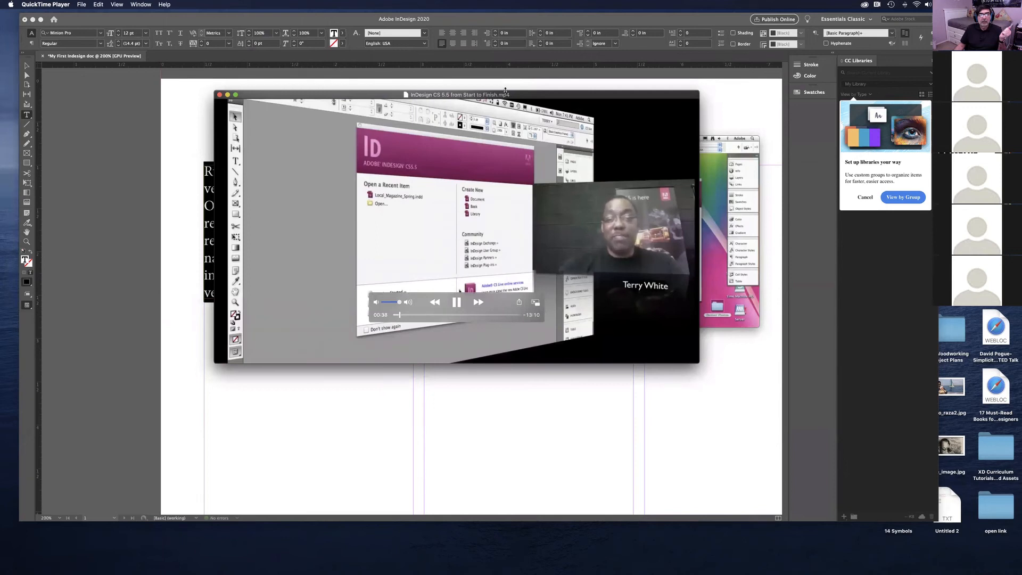
{"action": "left_click_drag", "start_coordinate": [700, 364], "coordinate": [951, 505]}
{"action": "left_click_drag", "start_coordinate": [672, 96], "coordinate": [472, 15]}
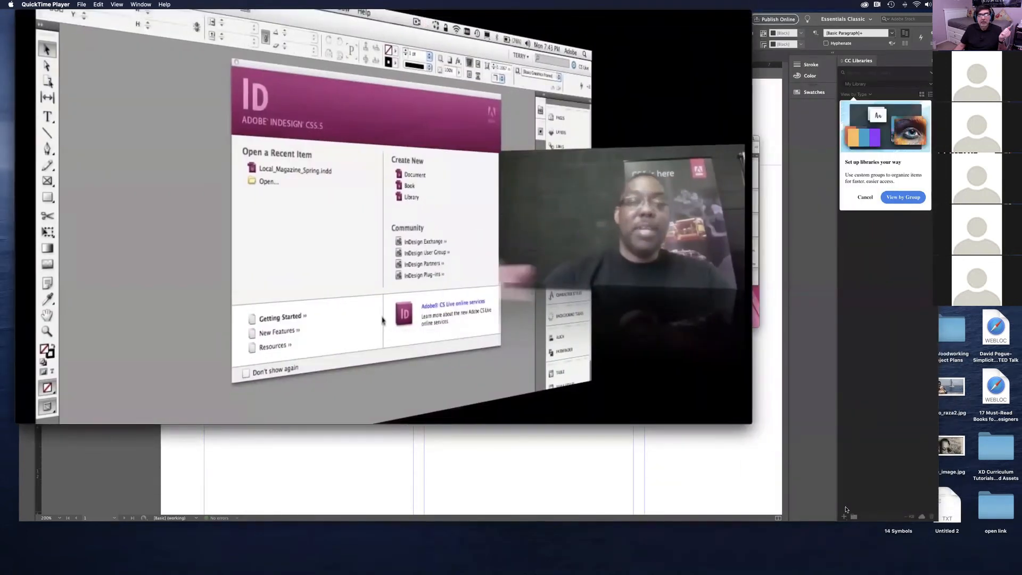
{"action": "left_click_drag", "start_coordinate": [752, 424], "coordinate": [989, 571]}
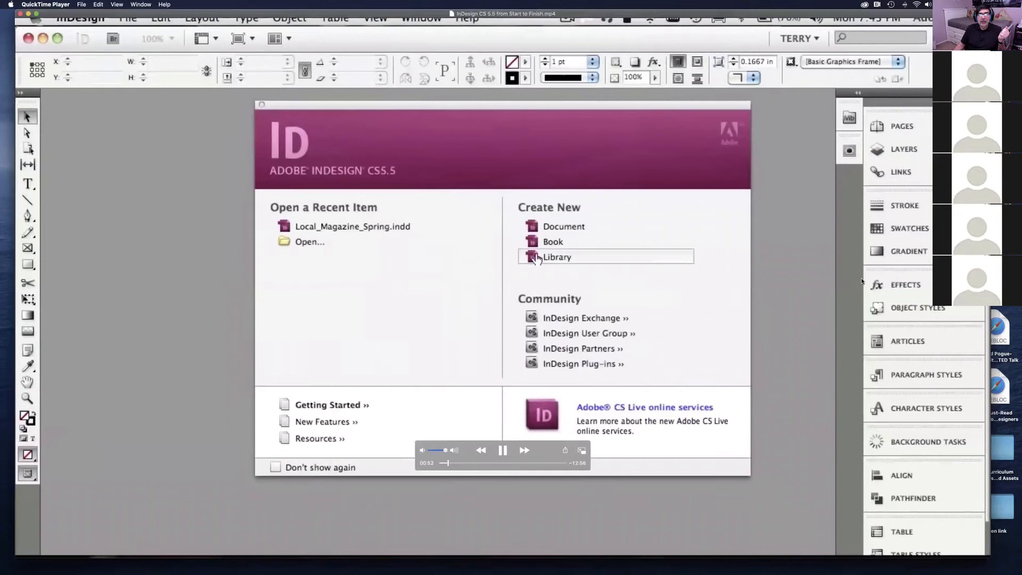
Step: Pause the video at the InDesign CS5.5 welcome screen, resume playback, and pause again at the New Document dialog's margin settings
{"action": "left_click", "coordinate": [503, 451]}
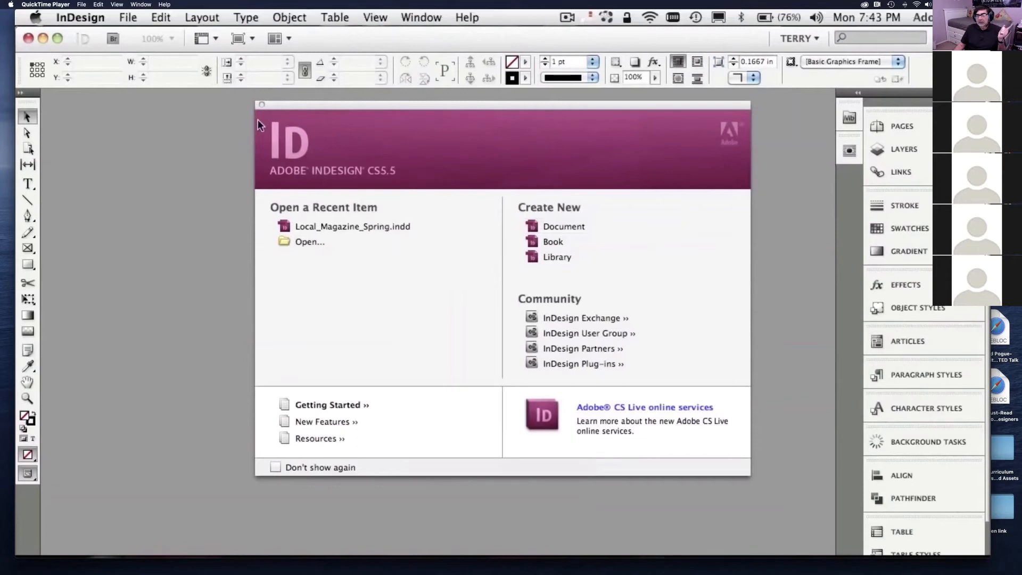
{"action": "mouse_move", "coordinate": [684, 123]}
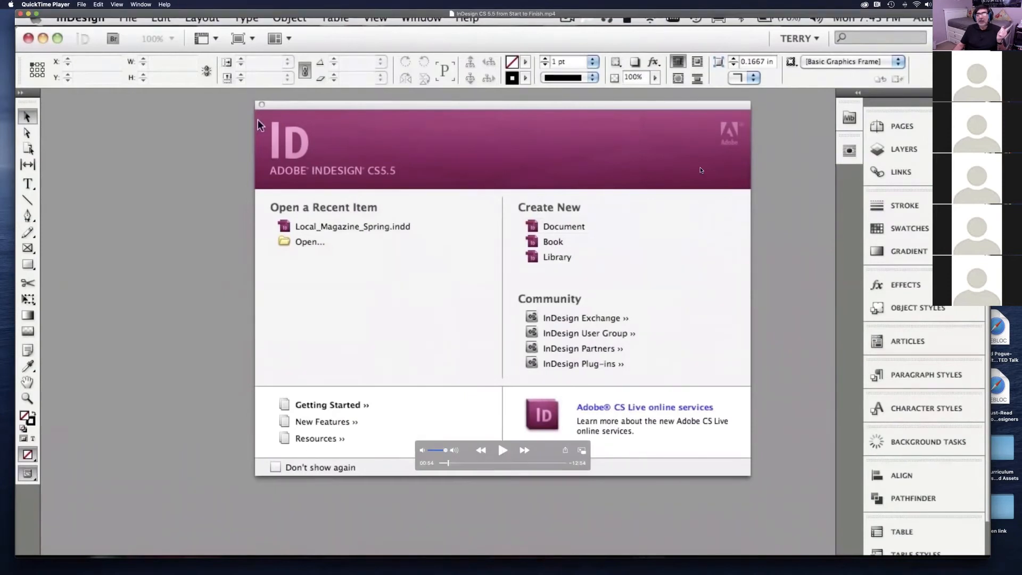
{"action": "mouse_move", "coordinate": [709, 164]}
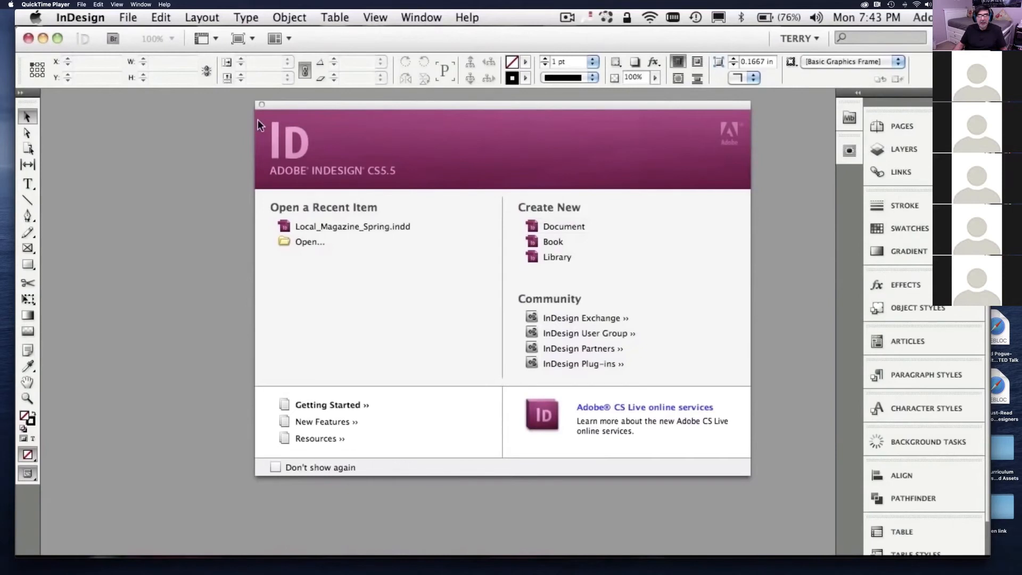
{"action": "mouse_move", "coordinate": [645, 198]}
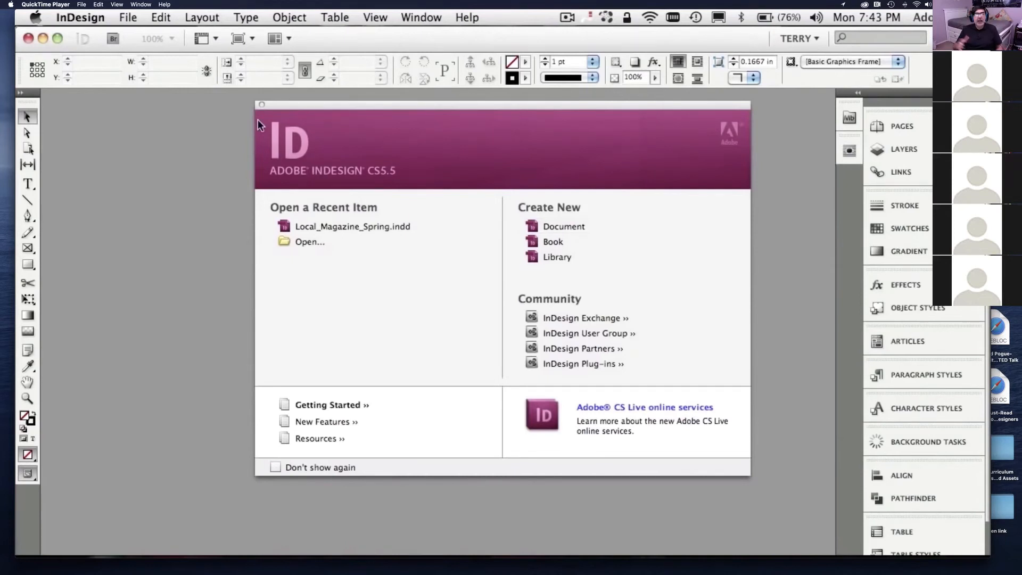
{"action": "mouse_move", "coordinate": [532, 481]}
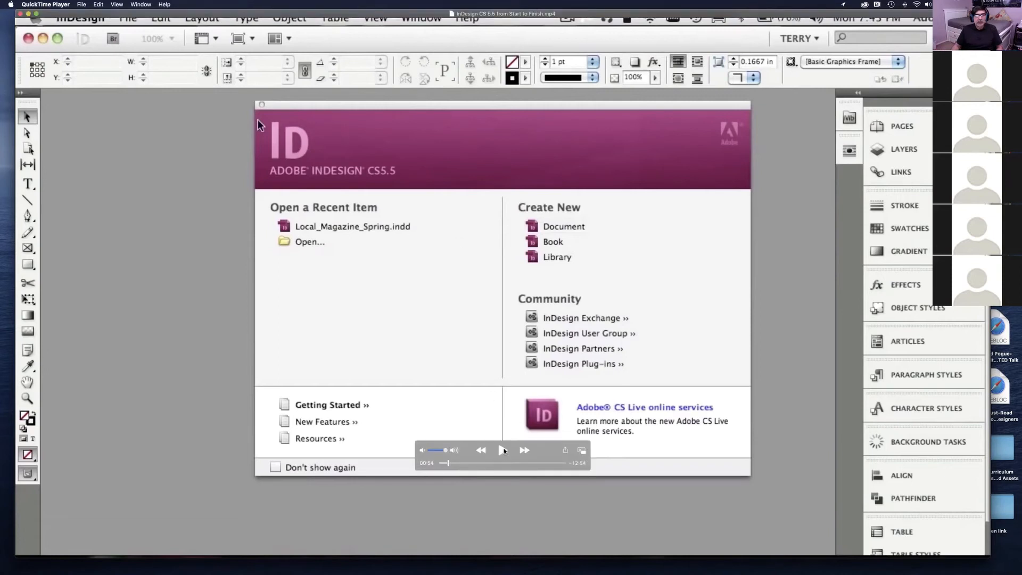
{"action": "left_click", "coordinate": [503, 450]}
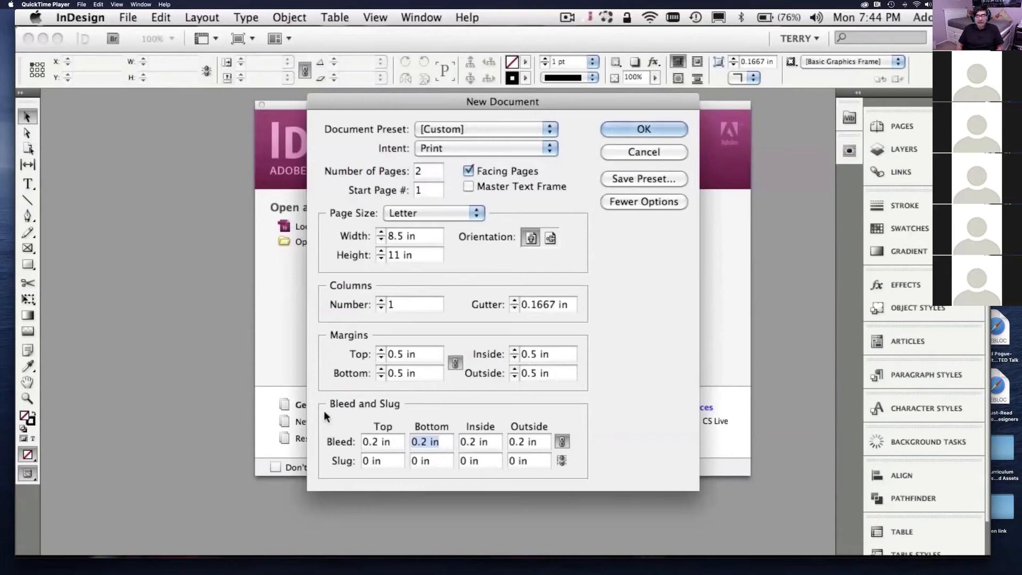
{"action": "mouse_move", "coordinate": [797, 233]}
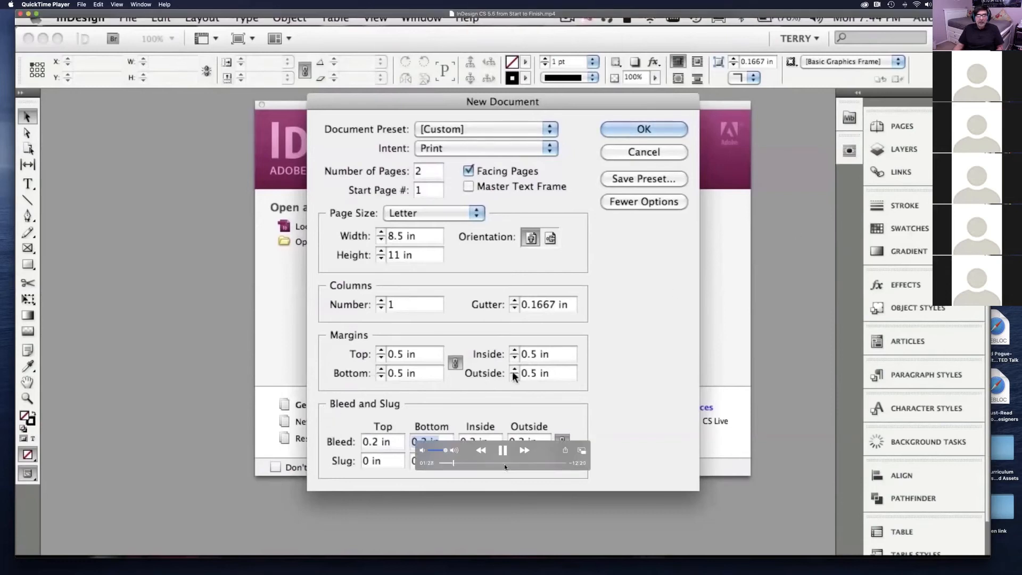
{"action": "left_click", "coordinate": [502, 450]}
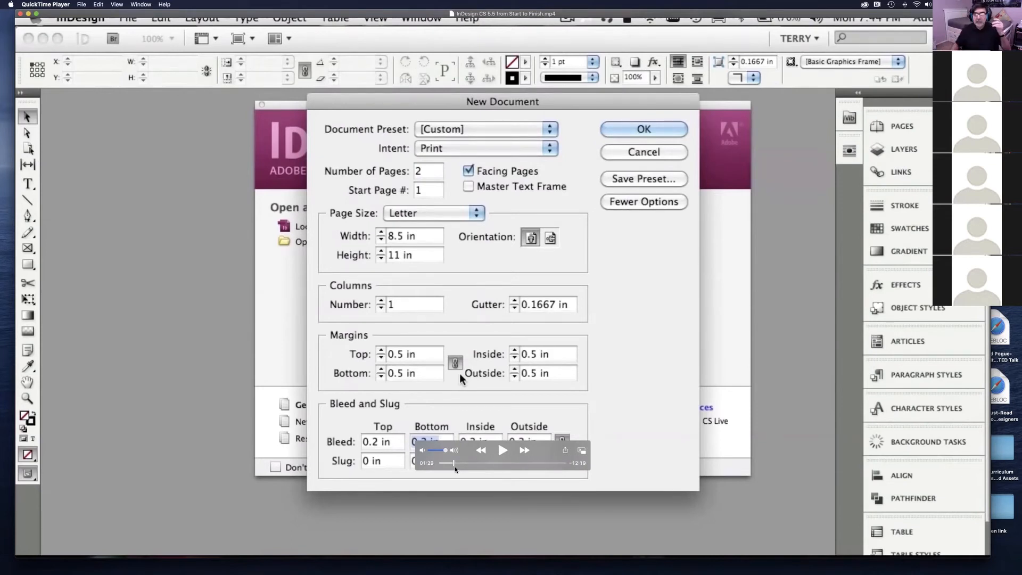
Step: Restart the InDesign video from near the beginning, pausing it to adjust the computer's sound settings before resuming playback
{"action": "left_click_drag", "start_coordinate": [454, 463], "coordinate": [439, 462]}
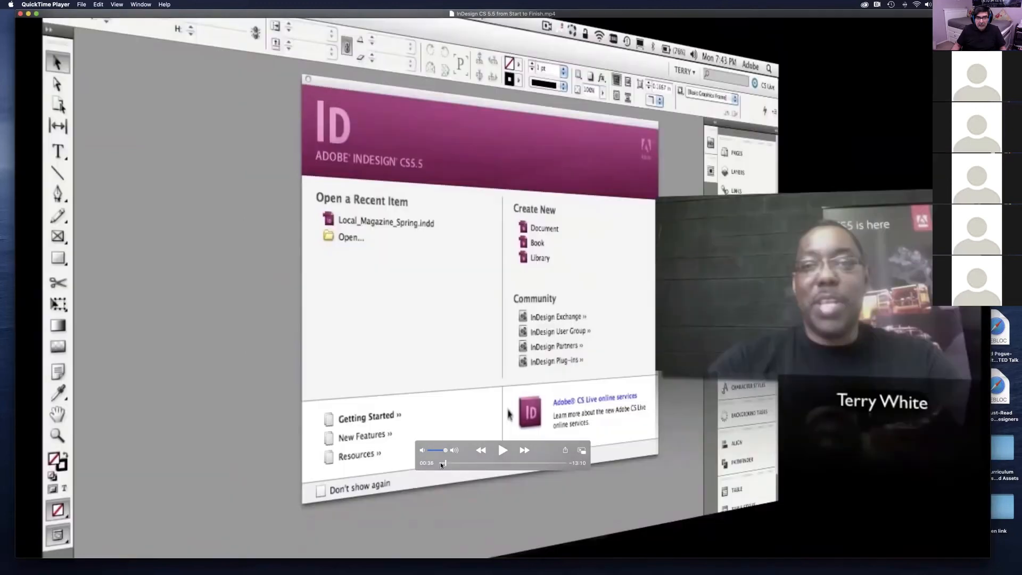
{"action": "left_click", "coordinate": [502, 450]}
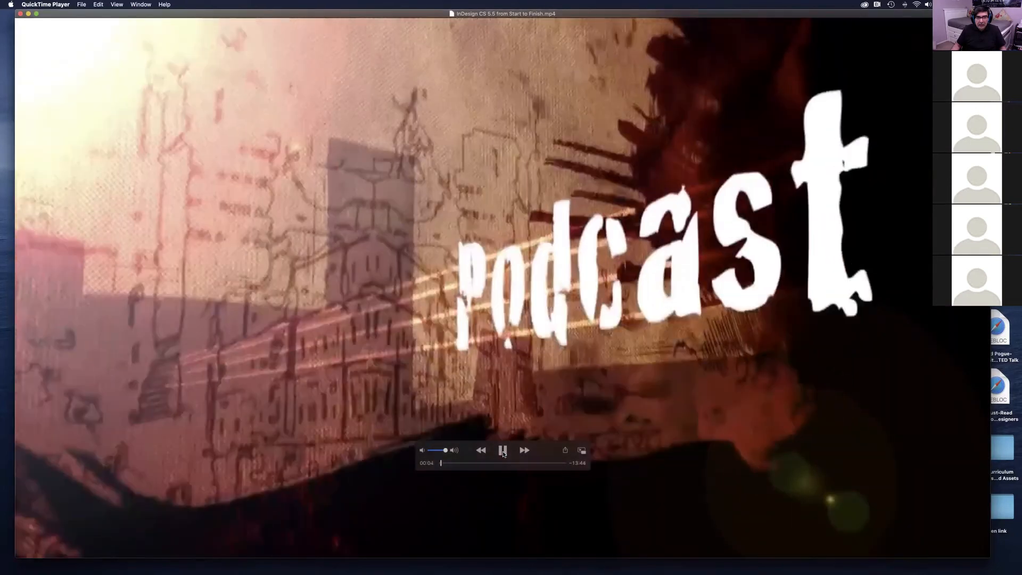
{"action": "key", "text": "XF86AudioRaiseVolume"}
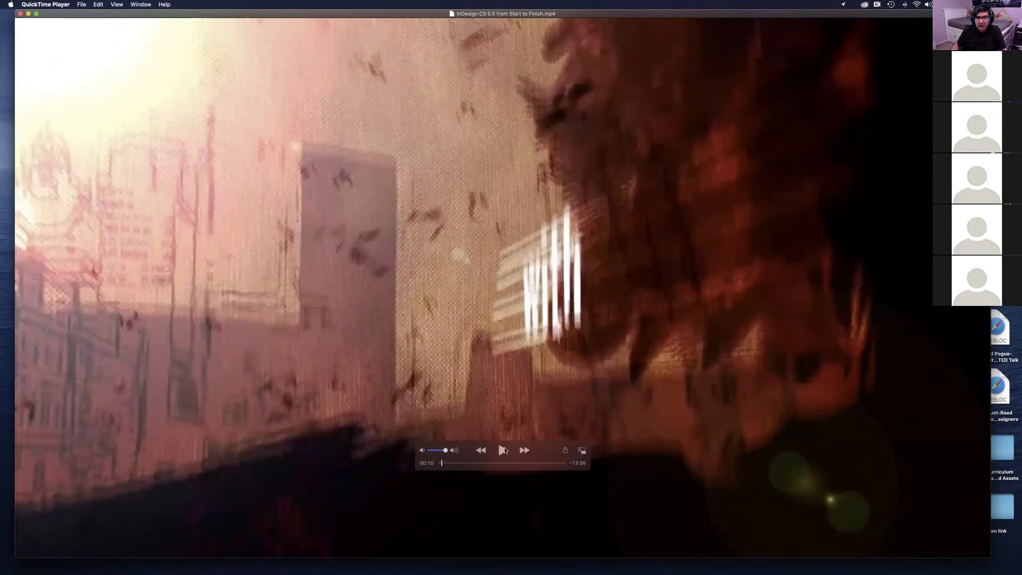
{"action": "left_click", "coordinate": [927, 5]}
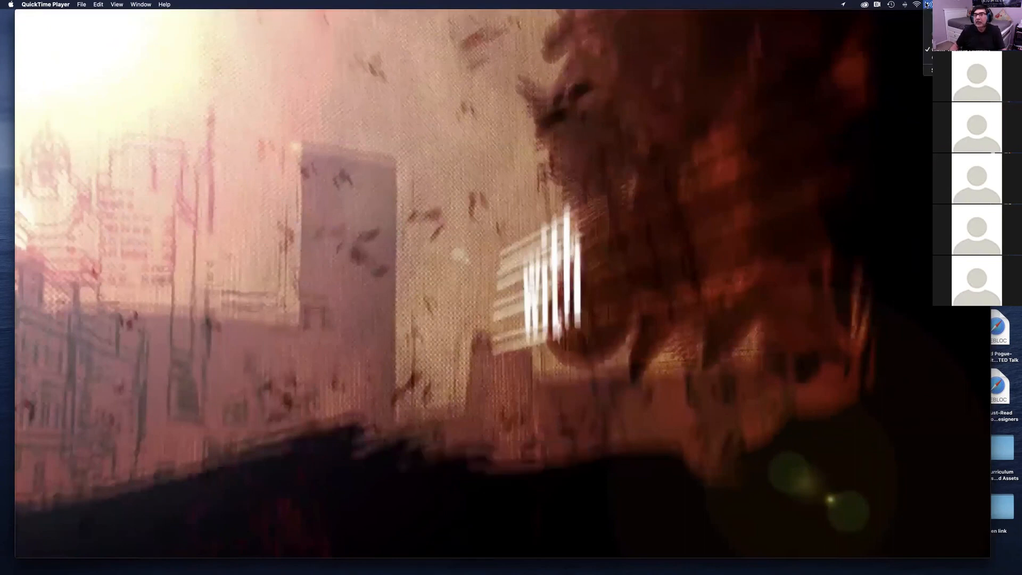
{"action": "left_click", "coordinate": [950, 42]}
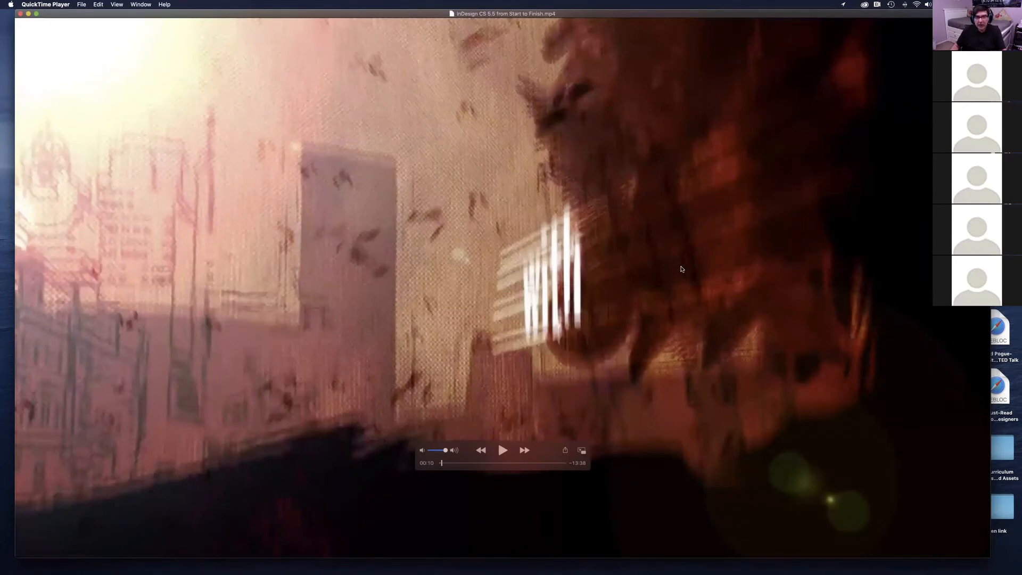
{"action": "left_click", "coordinate": [502, 451]}
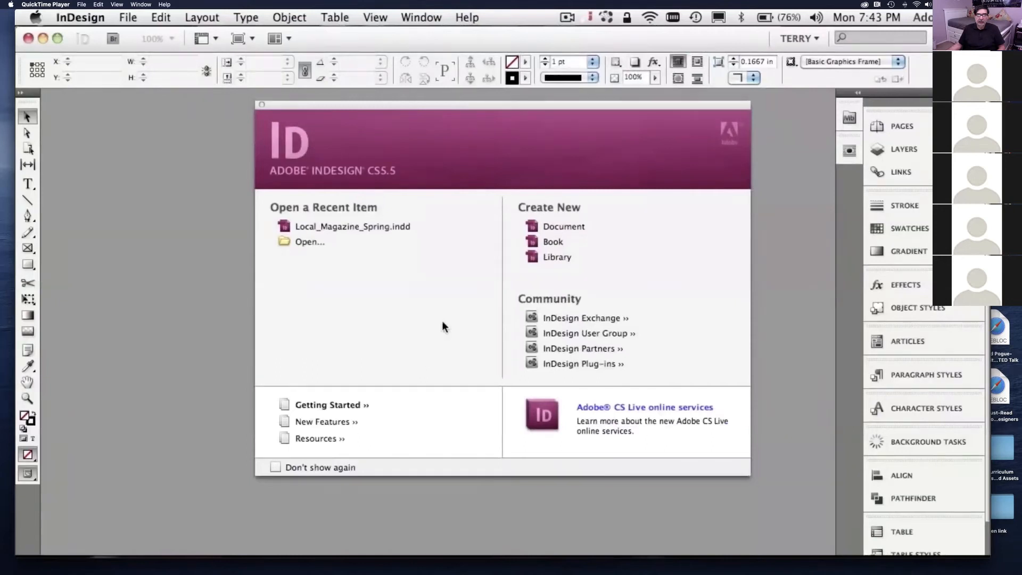
Step: Create a new Letter document from the [Default] preset with 2 facing pages and a 0.2 in bleed on all sides
{"action": "left_click", "coordinate": [563, 227]}
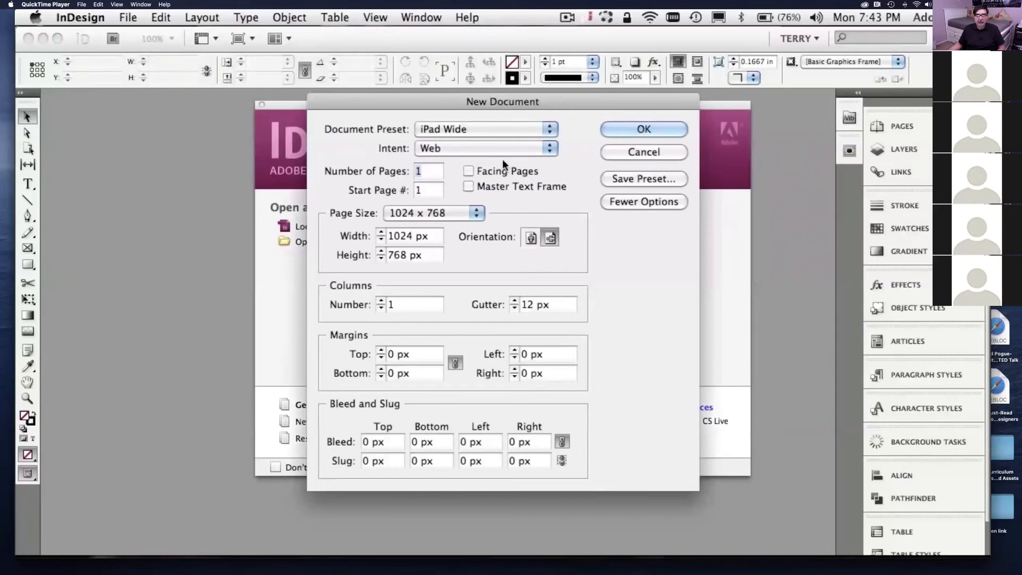
{"action": "left_click", "coordinate": [494, 130]}
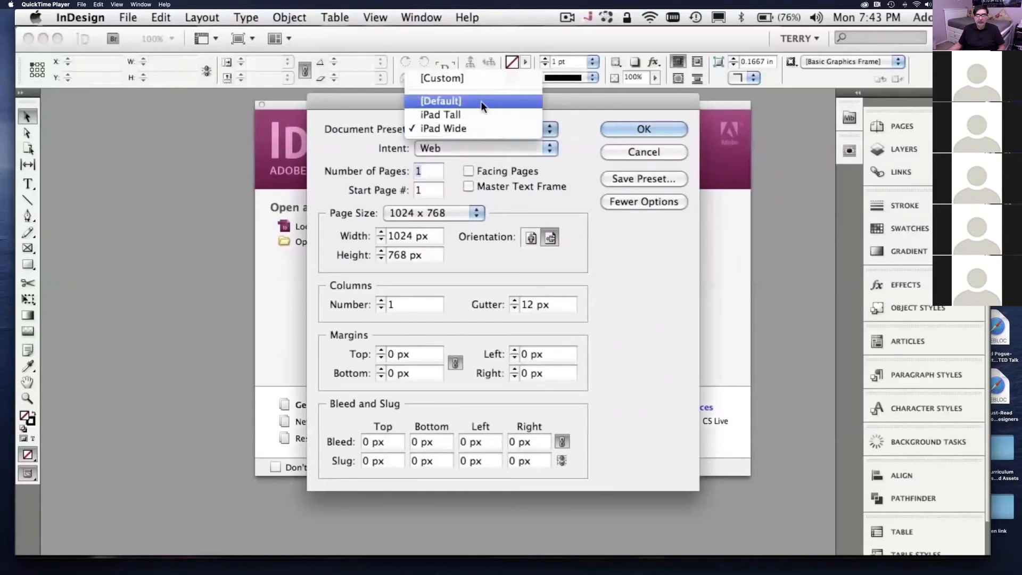
{"action": "key", "text": "Escape"}
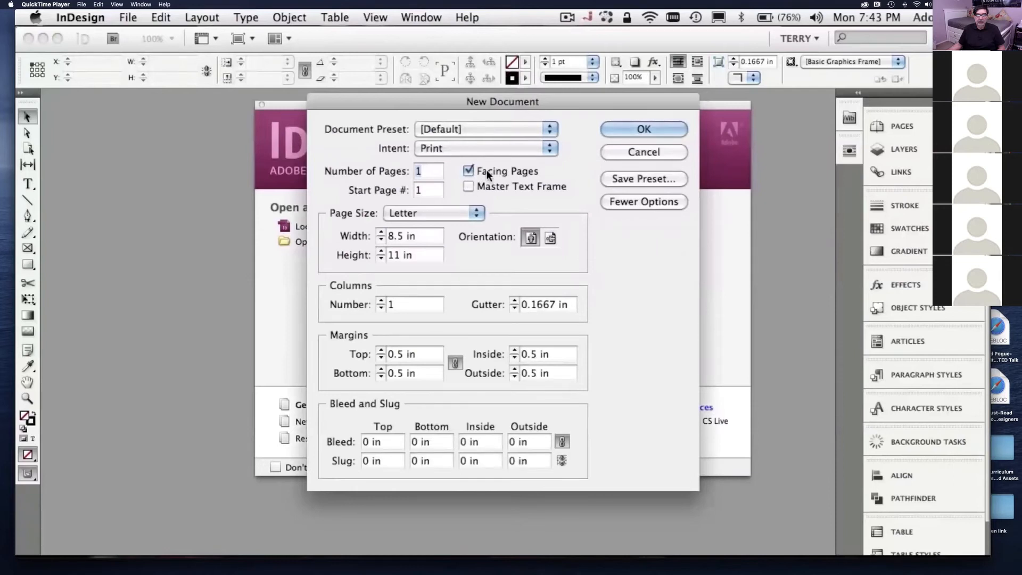
{"action": "type", "text": "2"}
{"action": "left_click", "coordinate": [379, 442]}
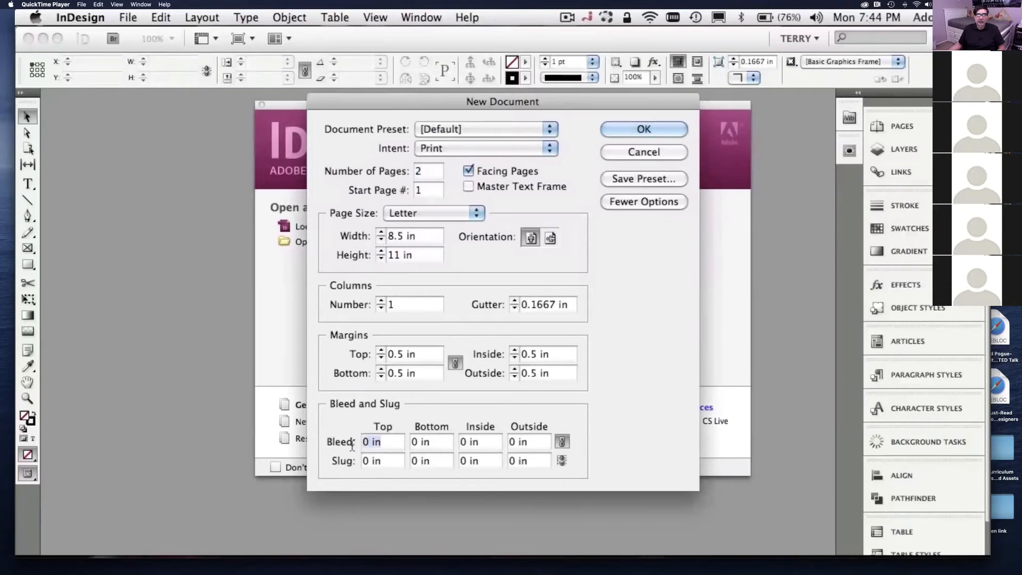
{"action": "type", "text": ".2"}
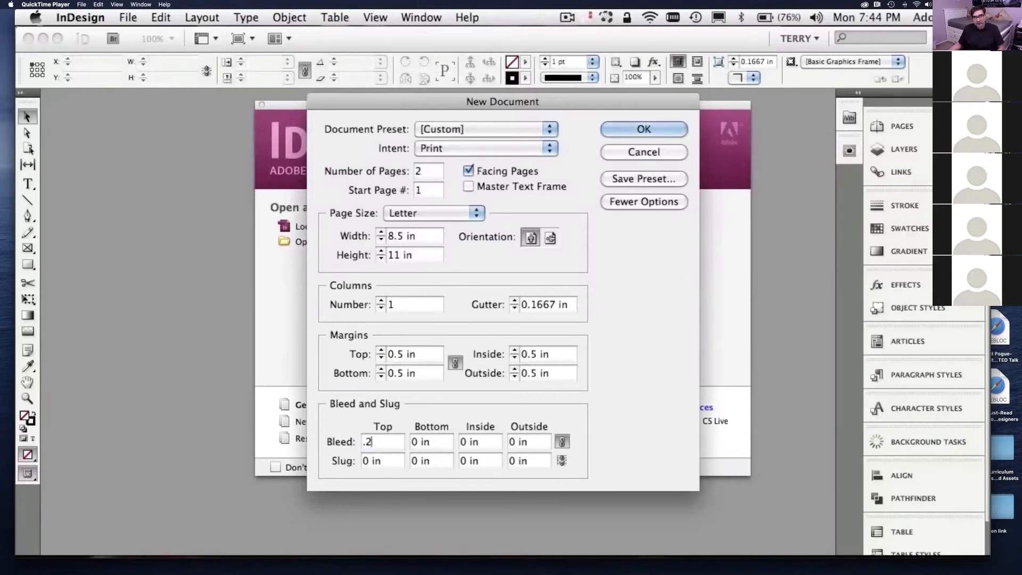
{"action": "key", "text": "Tab"}
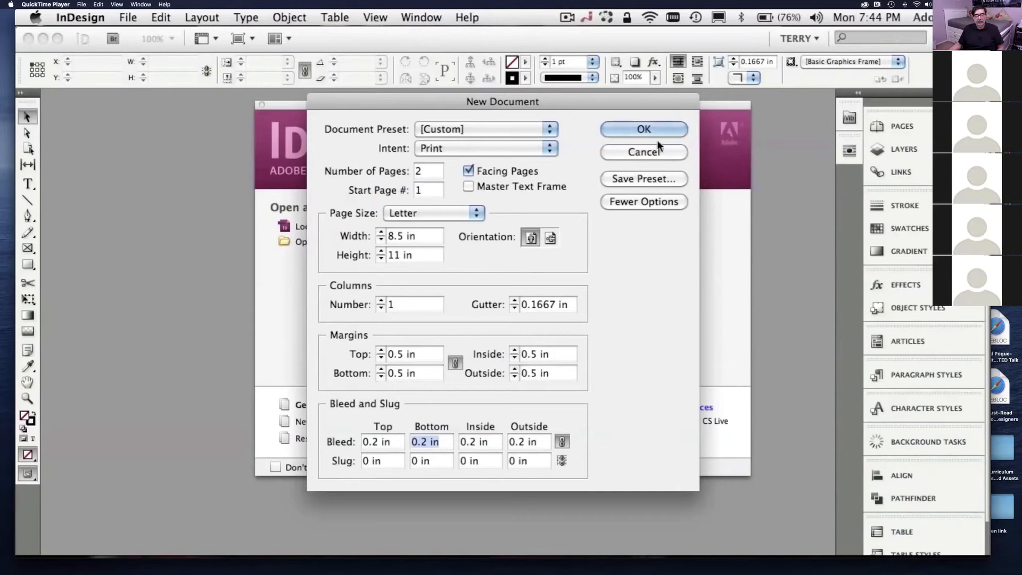
{"action": "left_click", "coordinate": [654, 126]}
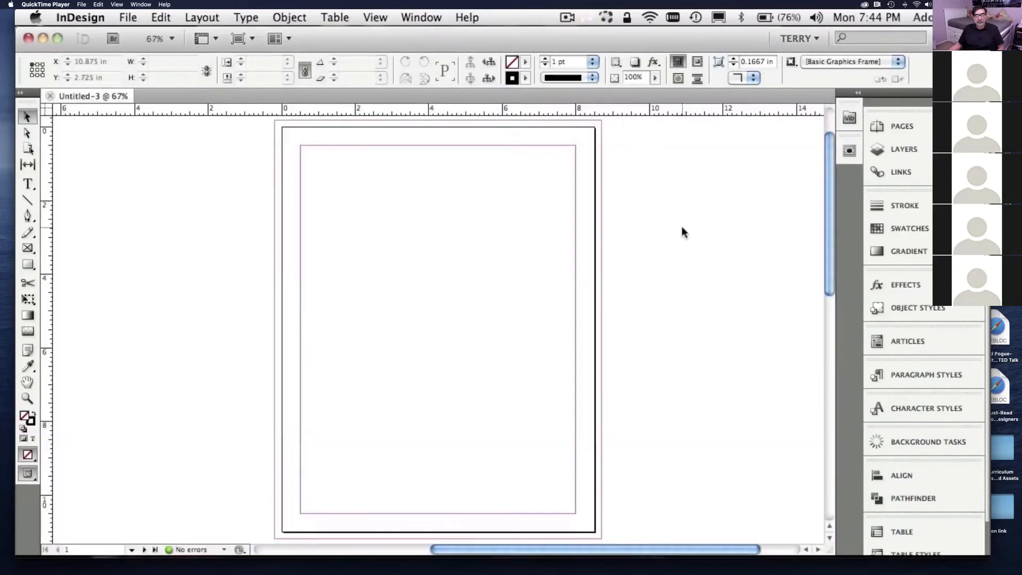
Step: Review both pages on the pasteboard and try to move page 2 beside page 1 to form a spread
{"action": "scroll", "coordinate": [682, 227], "scroll_direction": "down", "scroll_amount": 10}
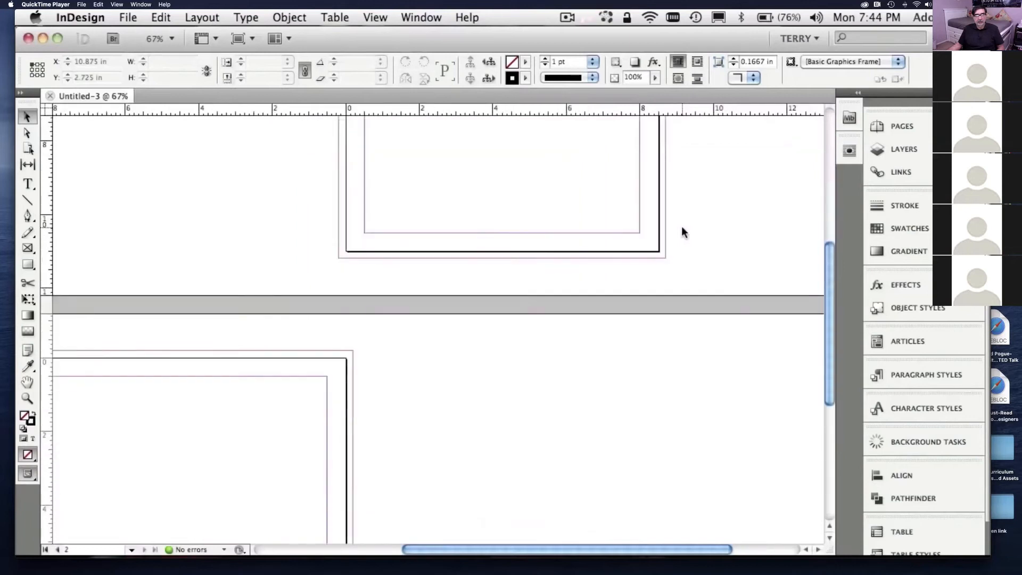
{"action": "scroll", "coordinate": [682, 228], "scroll_direction": "left", "scroll_amount": 3}
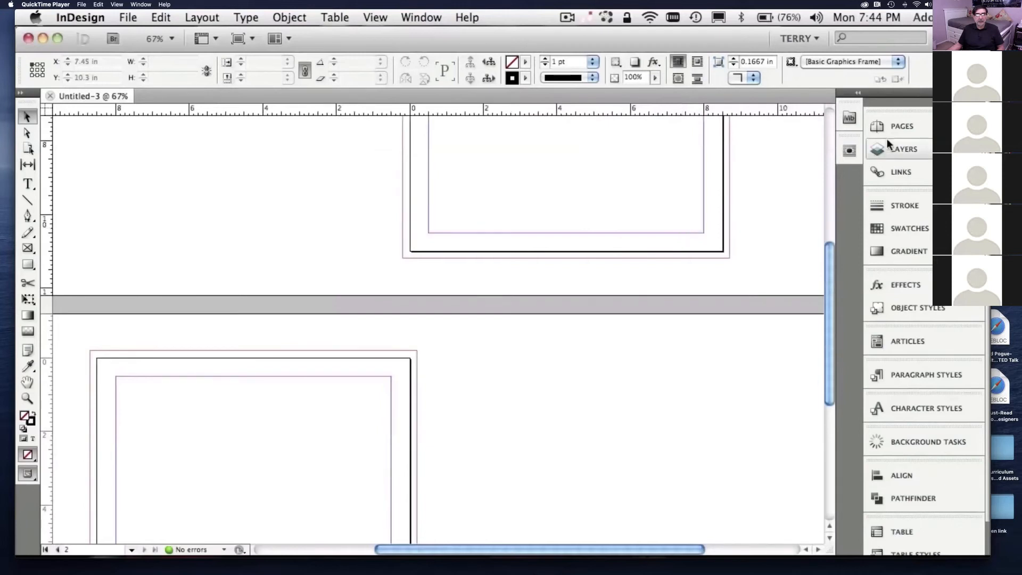
{"action": "left_click", "coordinate": [877, 124]}
{"action": "left_click_drag", "start_coordinate": [766, 243], "coordinate": [776, 205]}
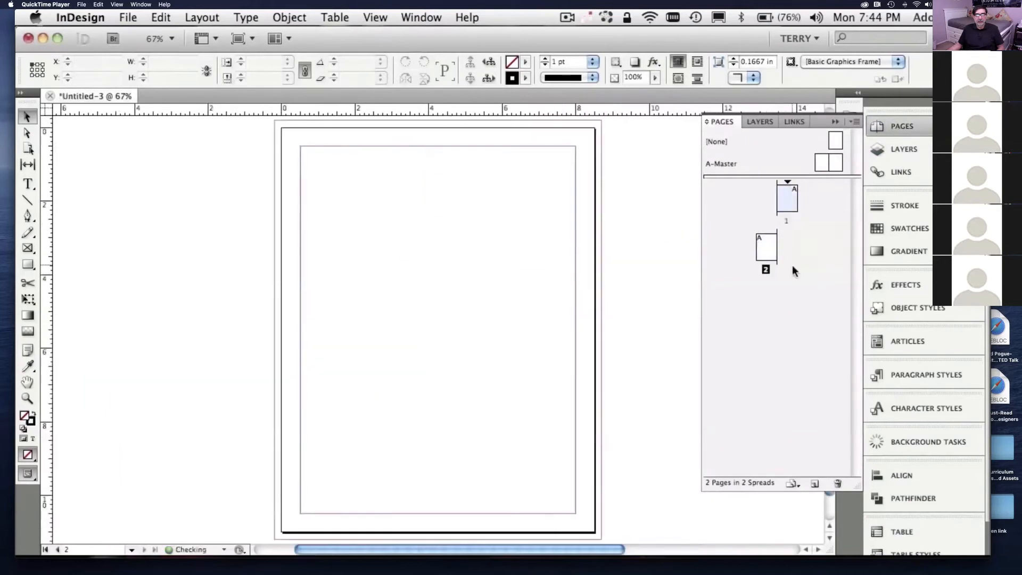
{"action": "left_click", "coordinate": [765, 244]}
{"action": "left_click_drag", "start_coordinate": [766, 245], "coordinate": [775, 200]}
{"action": "scroll", "coordinate": [639, 249], "scroll_direction": "up", "scroll_amount": 10}
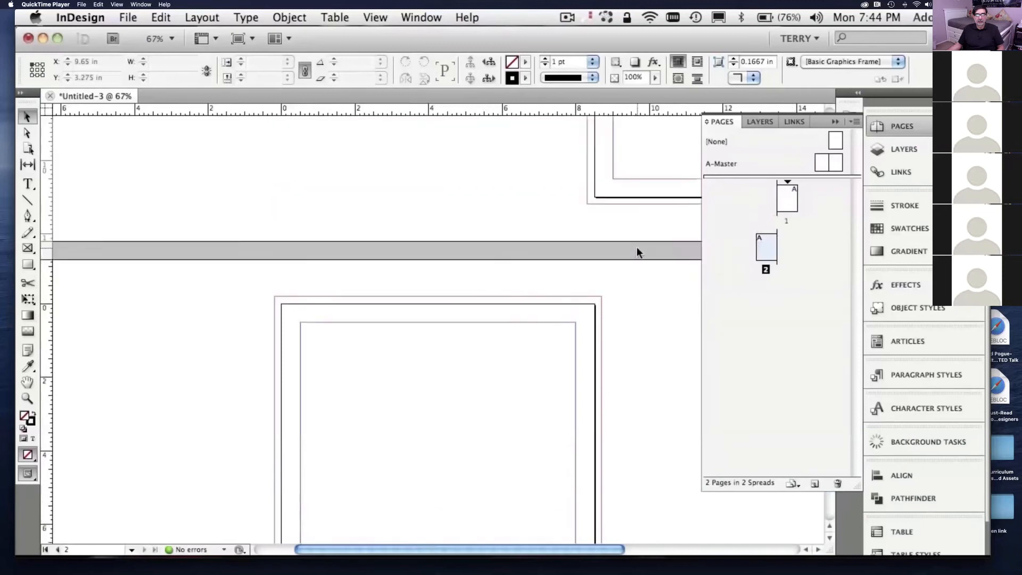
{"action": "scroll", "coordinate": [638, 248], "scroll_direction": "right", "scroll_amount": 5}
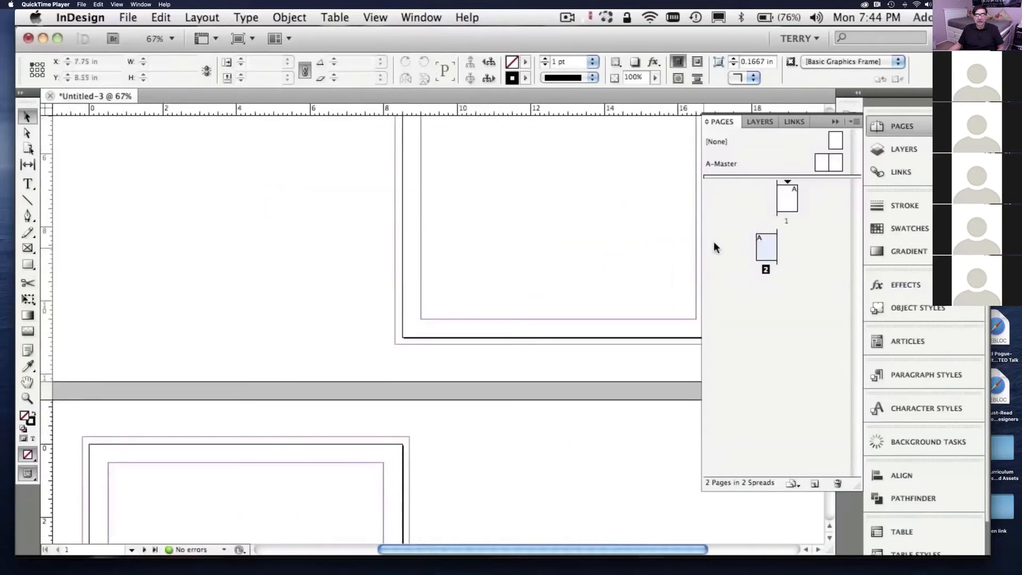
Step: Turn off Allow Document Pages to Shuffle and join page 2 to page 1 as a two-page spread
{"action": "left_click", "coordinate": [854, 123]}
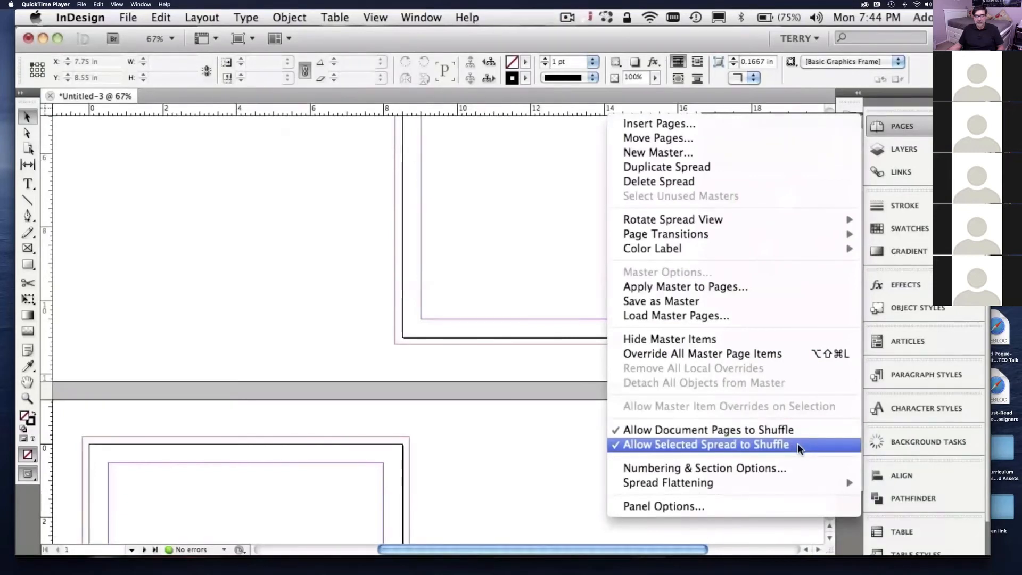
{"action": "left_click", "coordinate": [796, 428]}
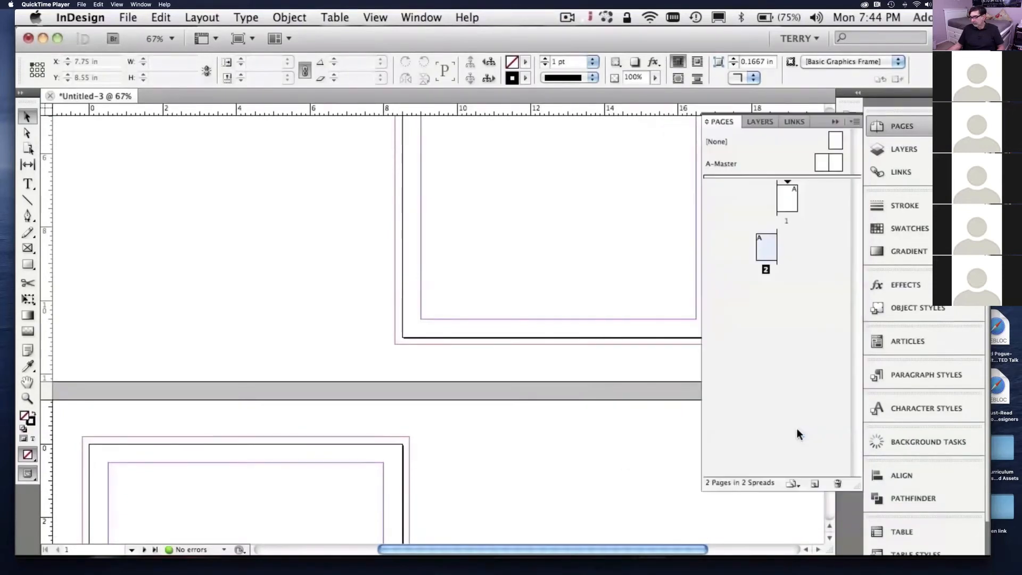
{"action": "left_click_drag", "start_coordinate": [769, 251], "coordinate": [776, 198]}
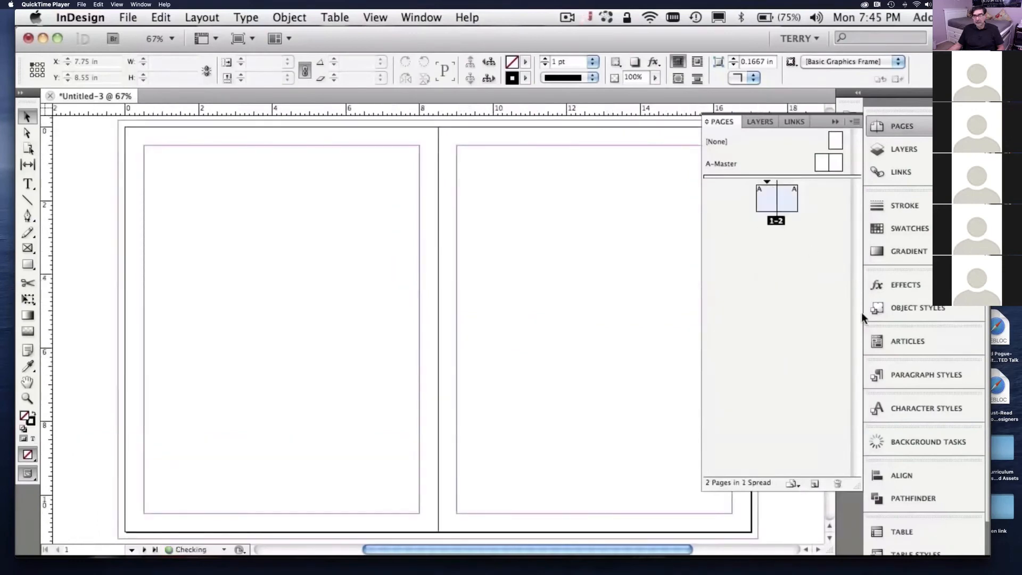
{"action": "left_click", "coordinate": [836, 121]}
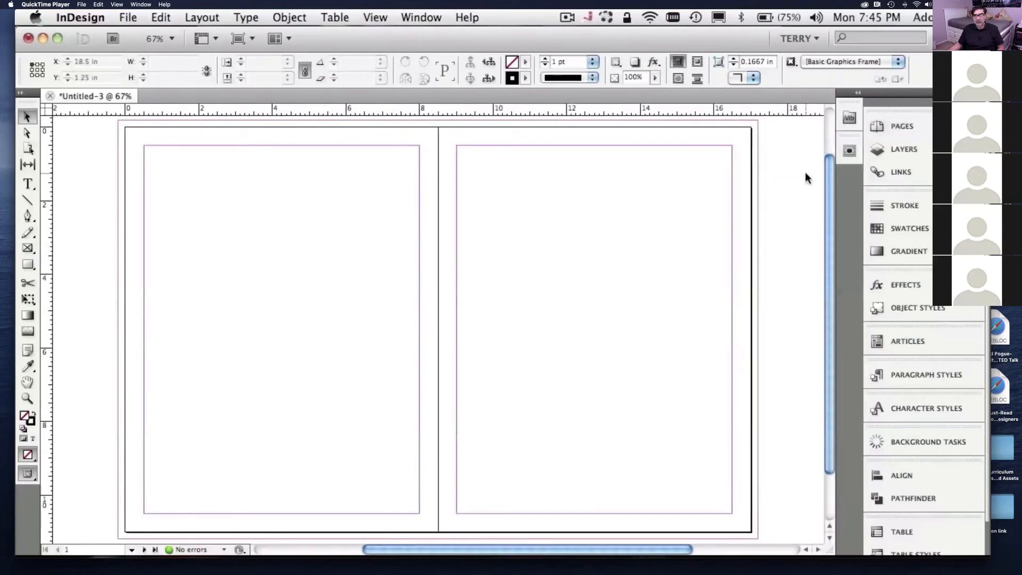
Step: Draw a rectangle frame 8.7 in wide by 11.4 in high over the whole left page, out to the bleed edges
{"action": "left_click", "coordinate": [27, 248]}
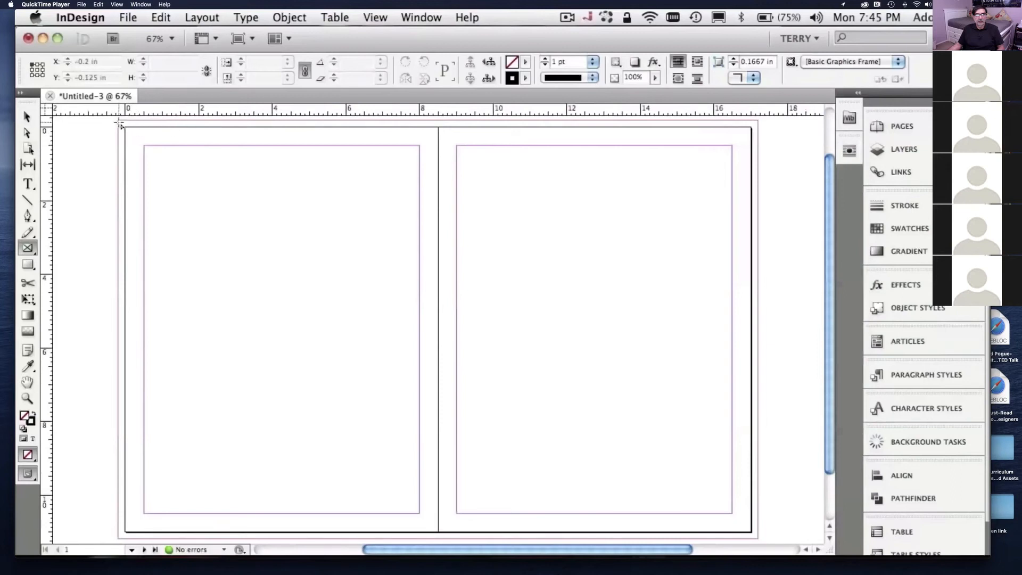
{"action": "left_click_drag", "start_coordinate": [119, 123], "coordinate": [440, 486]}
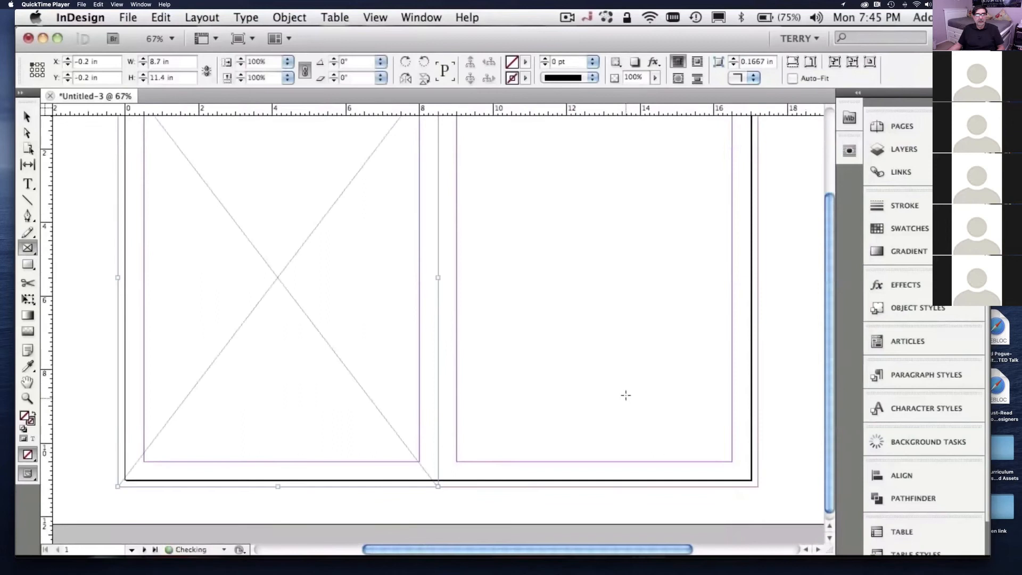
{"action": "scroll", "coordinate": [612, 372], "scroll_direction": "up", "scroll_amount": 5}
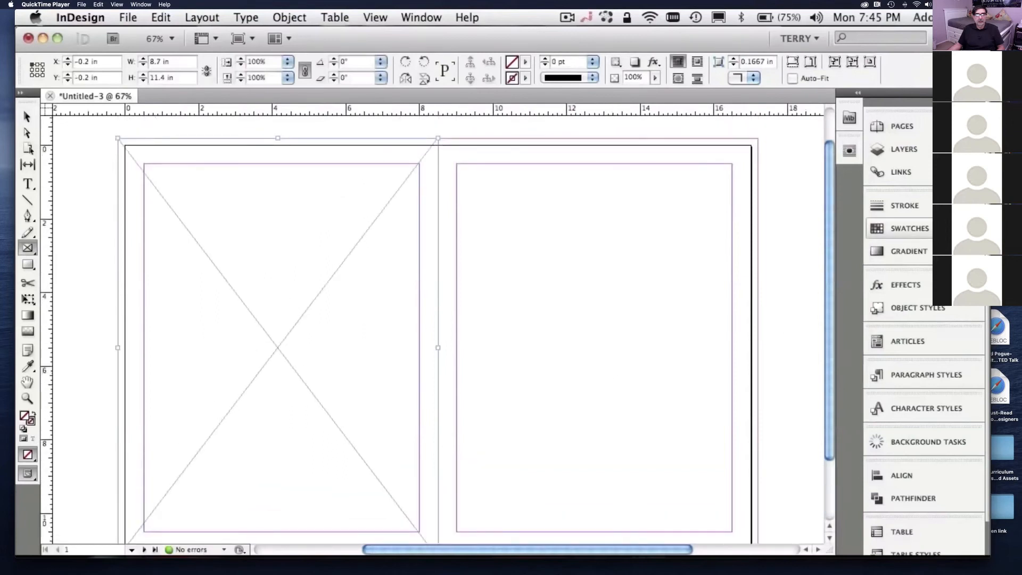
Step: Fill the left-page frame with the red swatch C=15 M=100 Y=100 K=0
{"action": "left_click", "coordinate": [921, 229]}
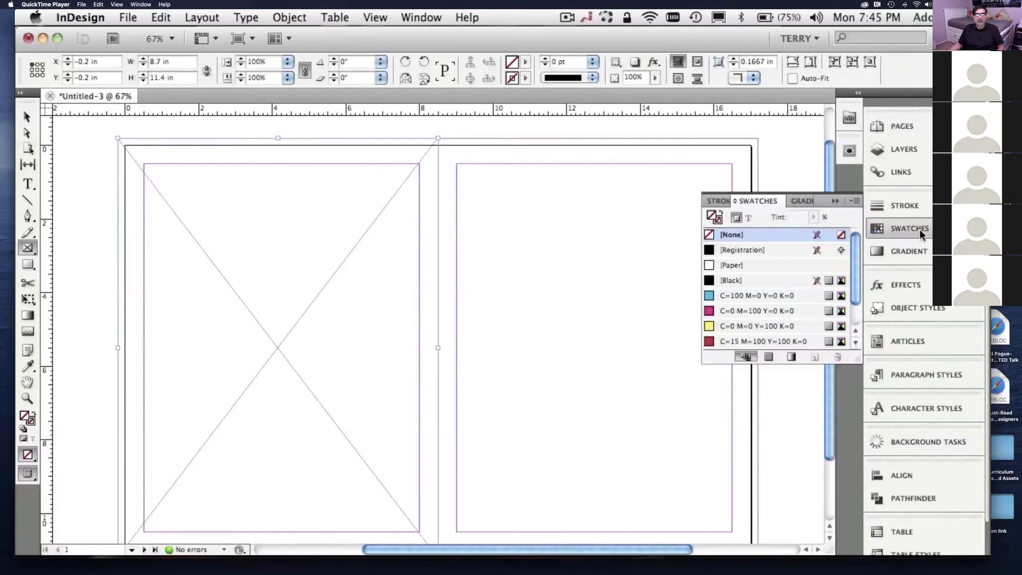
{"action": "left_click", "coordinate": [791, 342]}
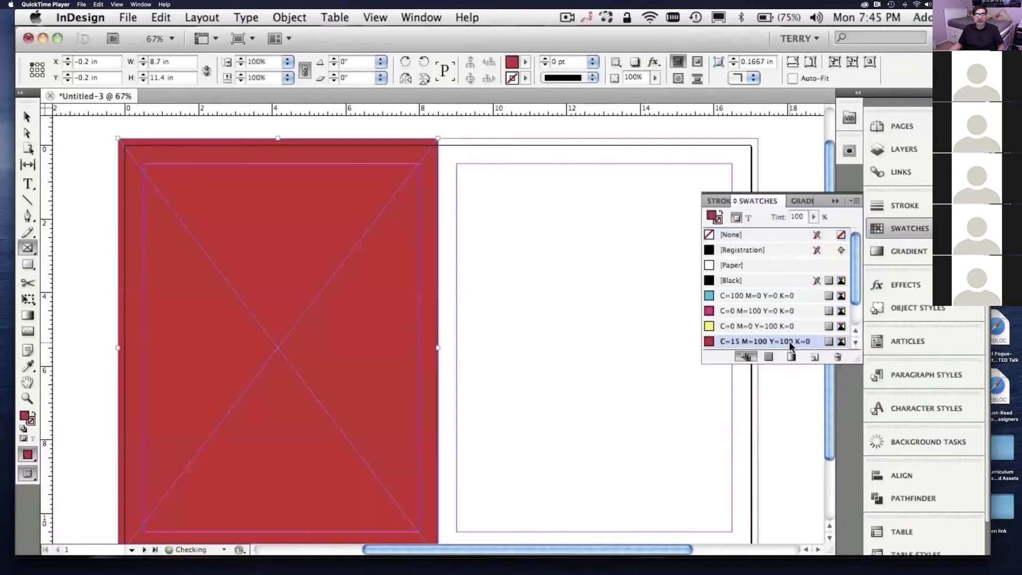
{"action": "left_click", "coordinate": [835, 201]}
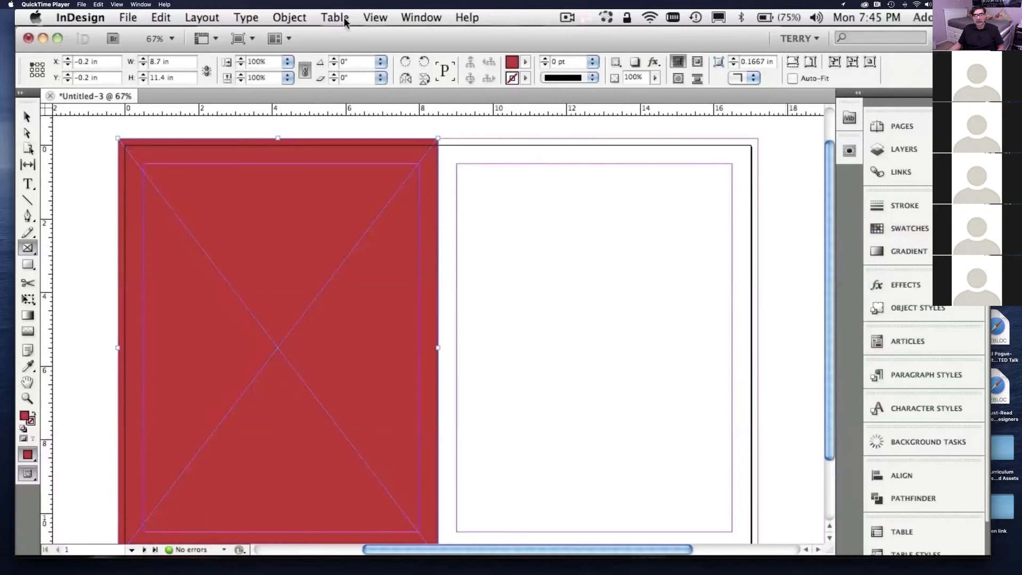
Step: Lock the red frame in position and switch to the Selection tool
{"action": "left_click", "coordinate": [296, 17]}
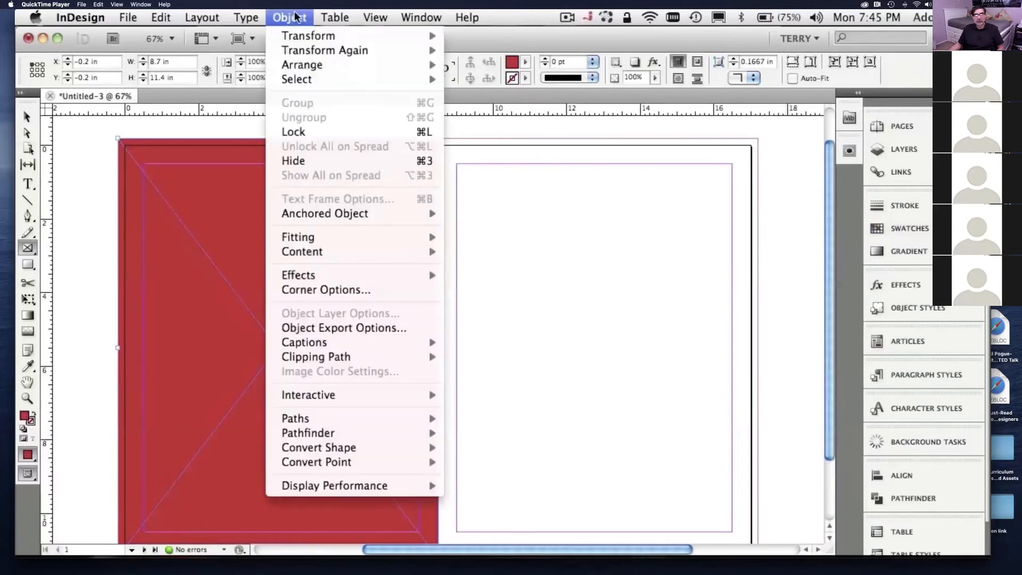
{"action": "left_click", "coordinate": [304, 132]}
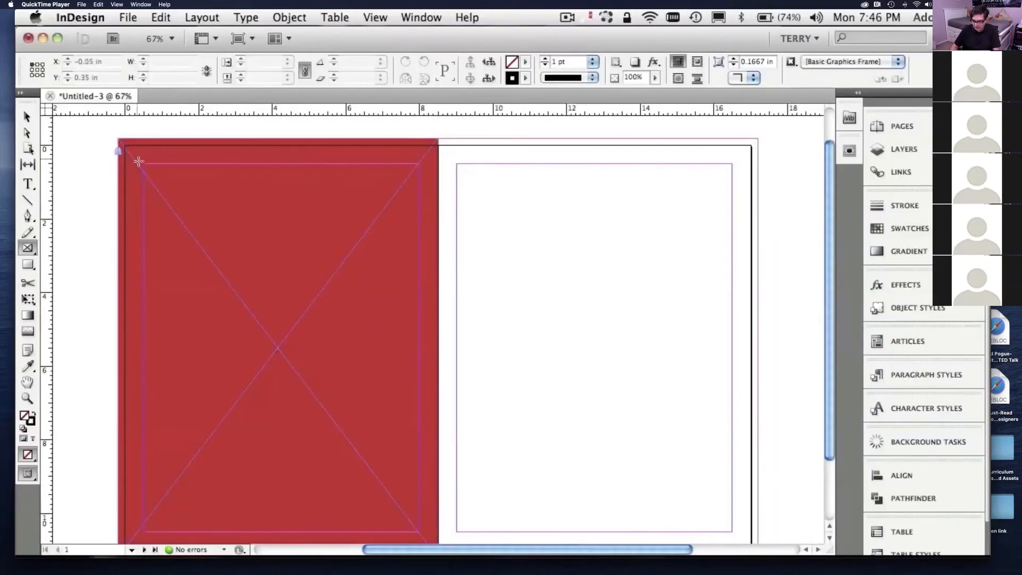
{"action": "left_click", "coordinate": [29, 118]}
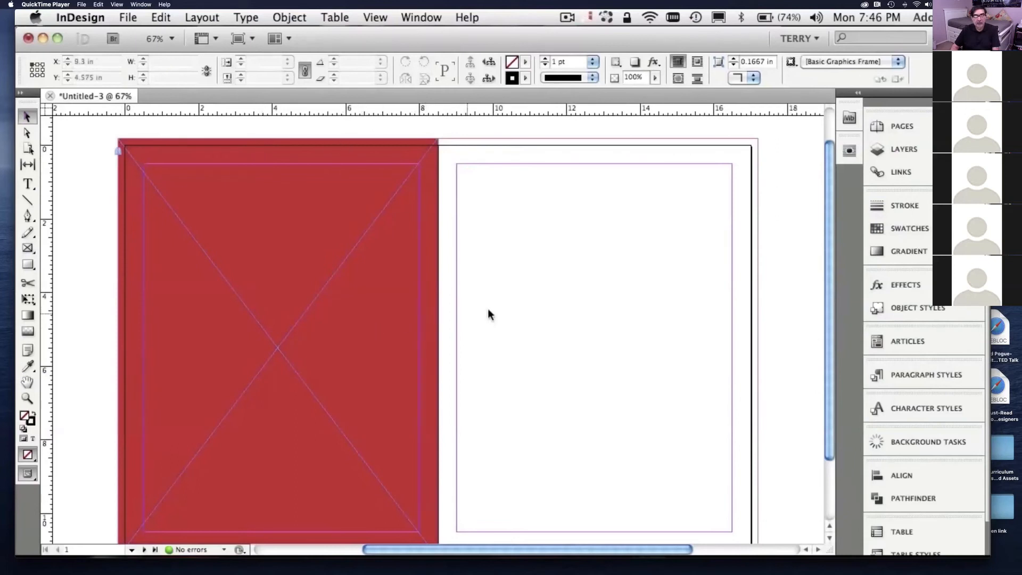
Step: Place the 00760232_cut photo of the woman from the for ID folder across the spread, about 14.4 in wide by 11.8 in high
{"action": "left_click", "coordinate": [849, 119]}
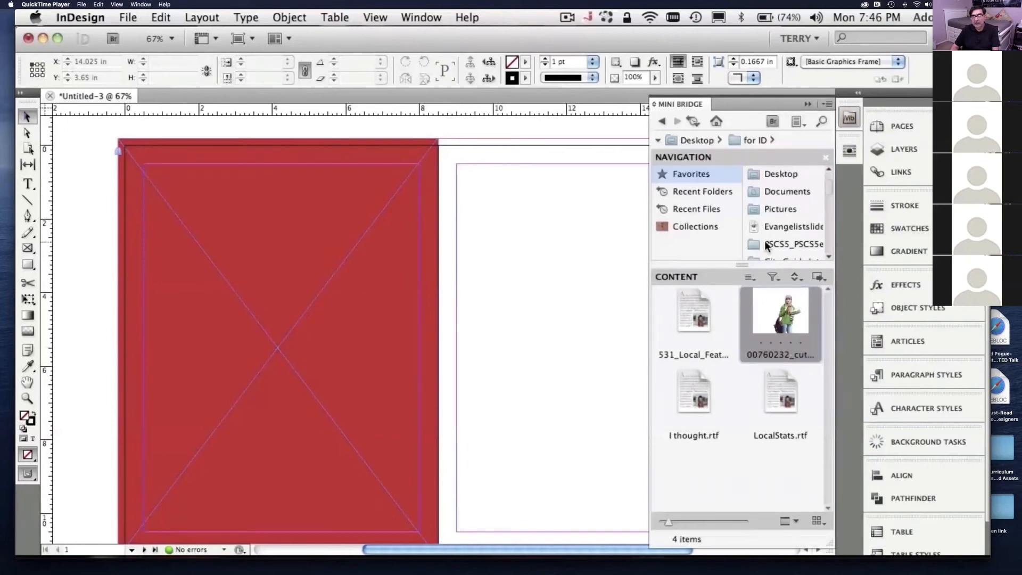
{"action": "left_click", "coordinate": [789, 327]}
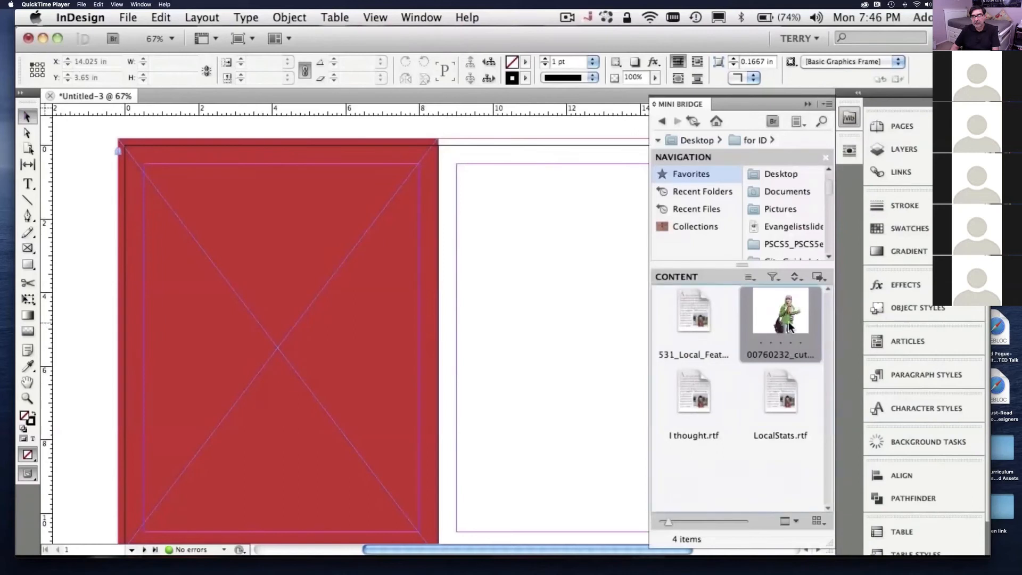
{"action": "left_click_drag", "start_coordinate": [789, 327], "coordinate": [320, 326]}
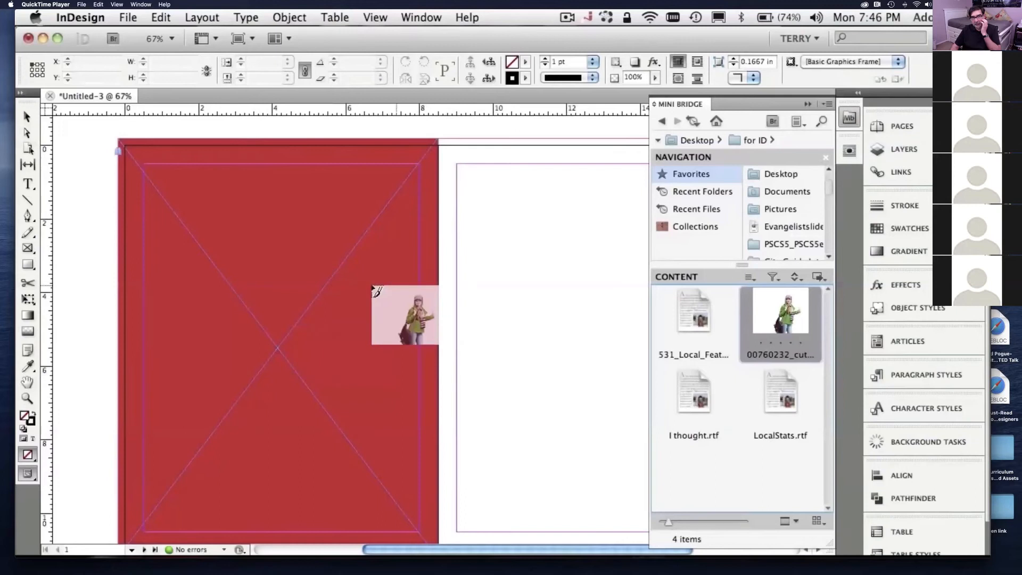
{"action": "left_click", "coordinate": [807, 104]}
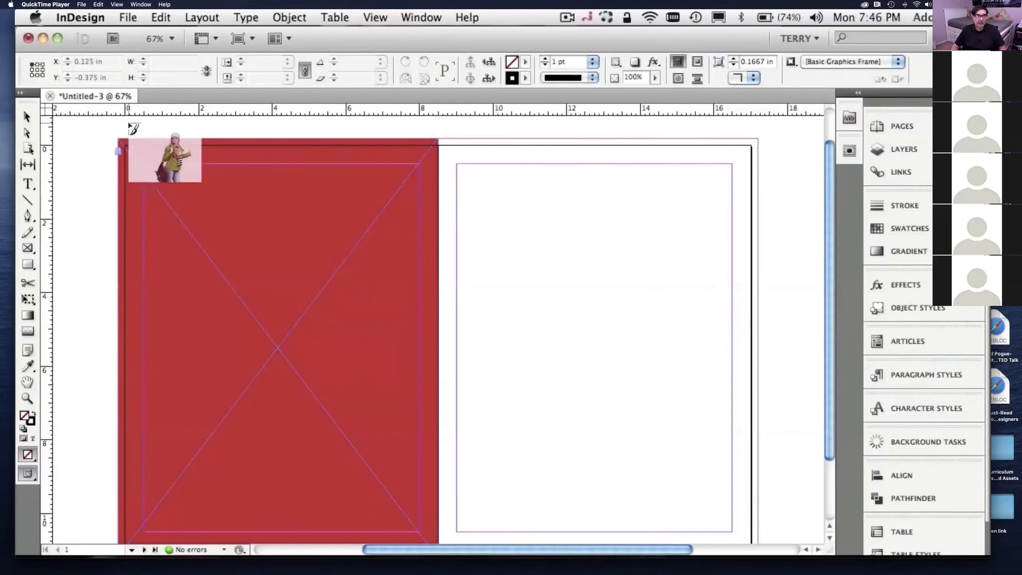
{"action": "left_click_drag", "start_coordinate": [128, 123], "coordinate": [542, 516]}
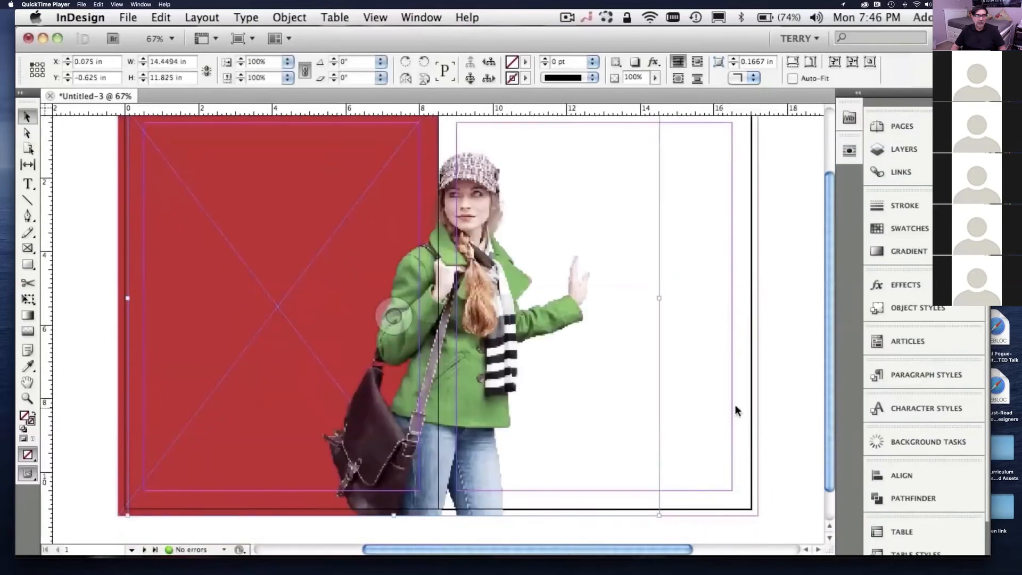
Step: Move the woman's photo left to X -2 in, Y -0.625 in, with its lower edge on the bottom bleed
{"action": "scroll", "coordinate": [736, 405], "scroll_direction": "up", "scroll_amount": 3}
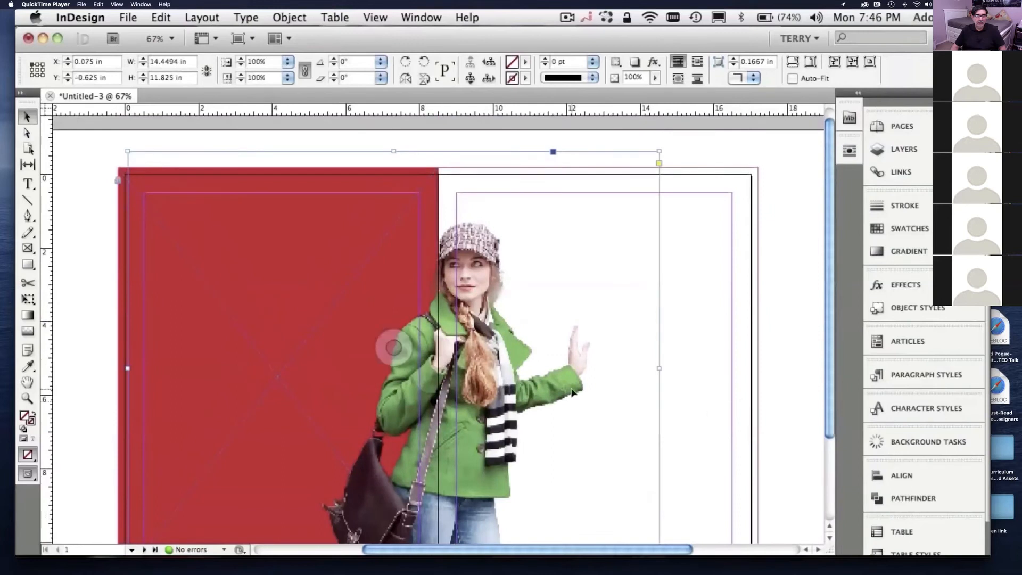
{"action": "left_click_drag", "start_coordinate": [541, 386], "coordinate": [466, 389]}
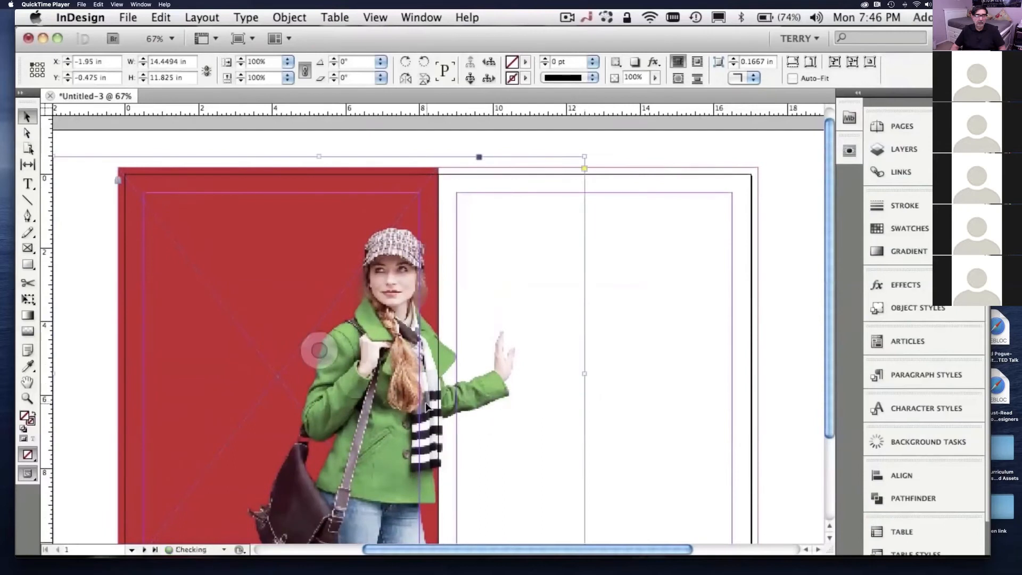
{"action": "scroll", "coordinate": [570, 395], "scroll_direction": "down", "scroll_amount": 4}
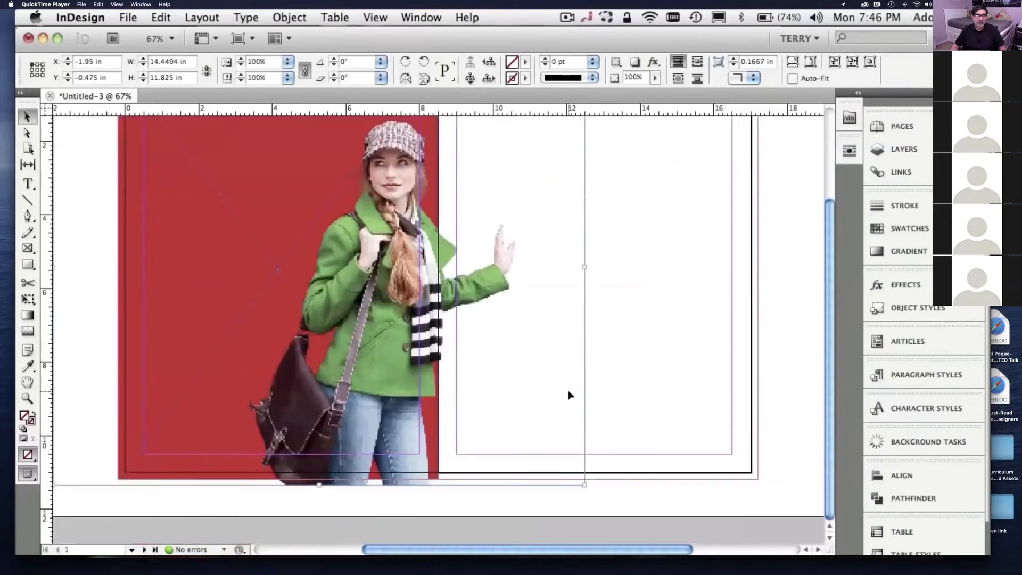
{"action": "left_click_drag", "start_coordinate": [467, 295], "coordinate": [466, 290]}
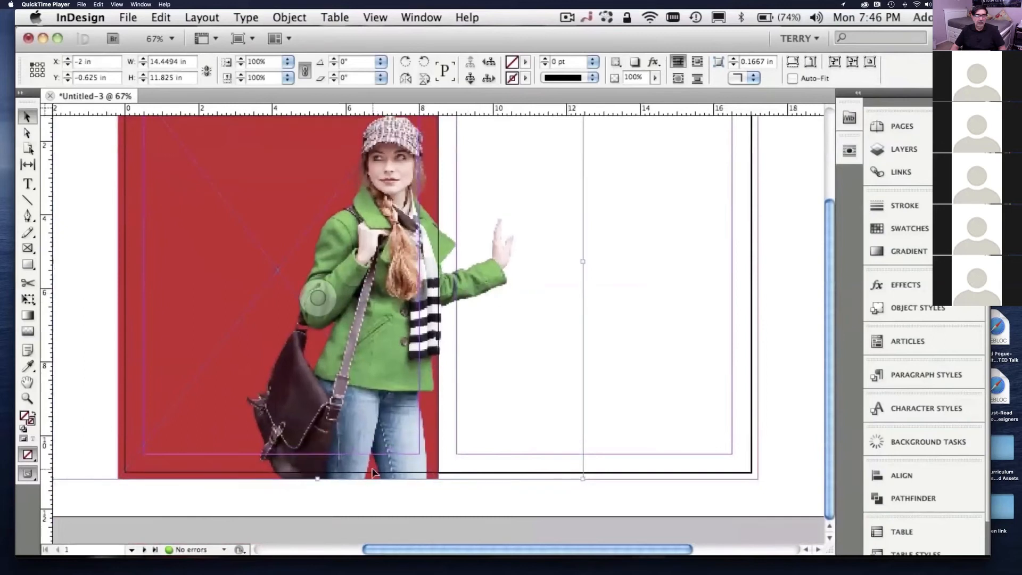
{"action": "scroll", "coordinate": [472, 438], "scroll_direction": "up", "scroll_amount": 5}
{"action": "left_click", "coordinate": [318, 354]}
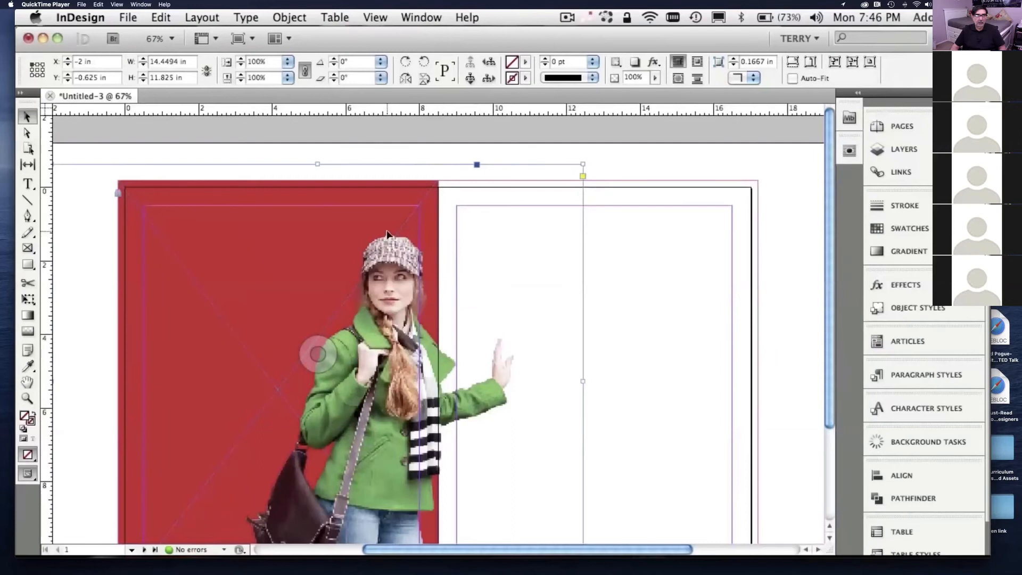
Step: Scale up the woman's photo from its upper-left corner to about 17 in wide by 13.9 in high
{"action": "key", "text": "super+minus"}
{"action": "key", "text": "super+minus"}
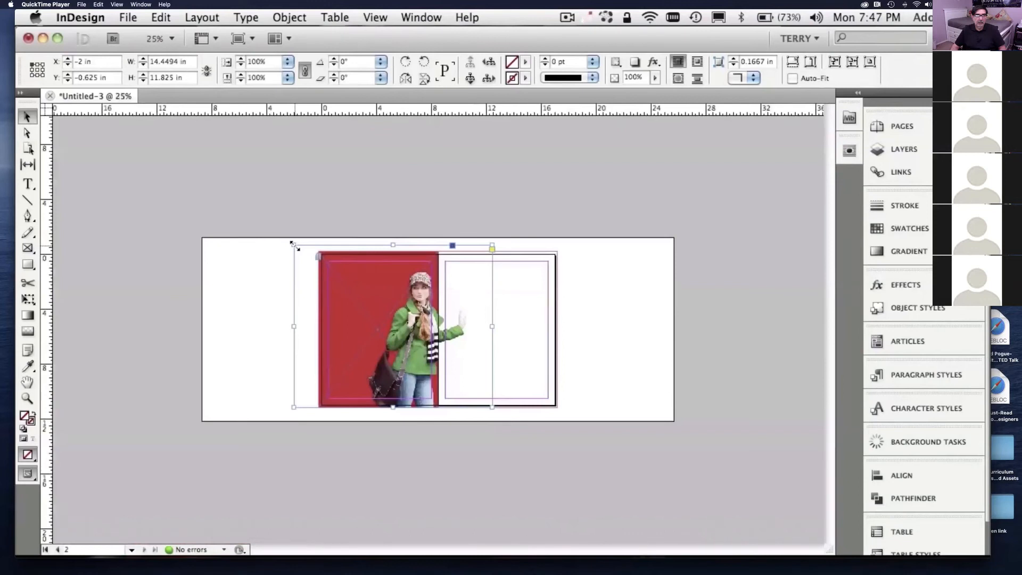
{"action": "left_click_drag", "start_coordinate": [292, 244], "coordinate": [277, 227]}
{"action": "left_click_drag", "start_coordinate": [270, 224], "coordinate": [260, 217]}
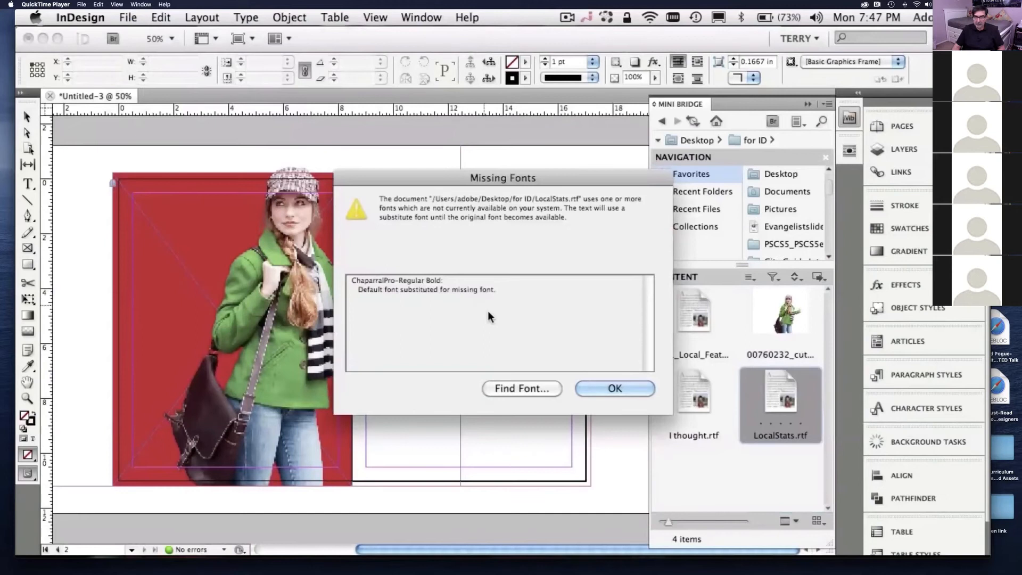
Step: Dismiss the font check without replacing any font and place LocalStats.rtf beside the woman in a frame about 3 in wide by 3.9 in high
{"action": "left_click", "coordinate": [516, 387]}
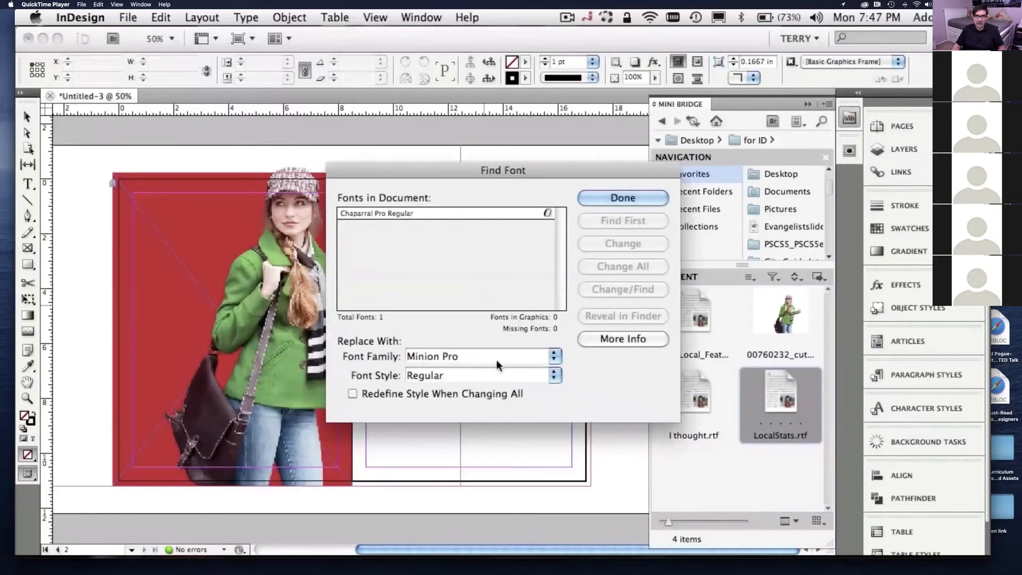
{"action": "left_click", "coordinate": [603, 199]}
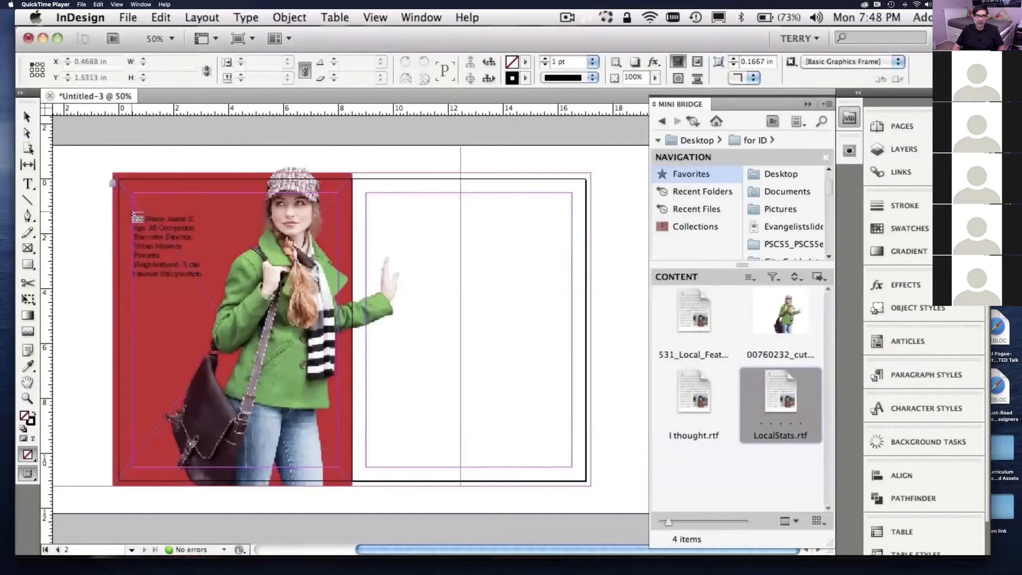
{"action": "left_click_drag", "start_coordinate": [137, 215], "coordinate": [214, 319]}
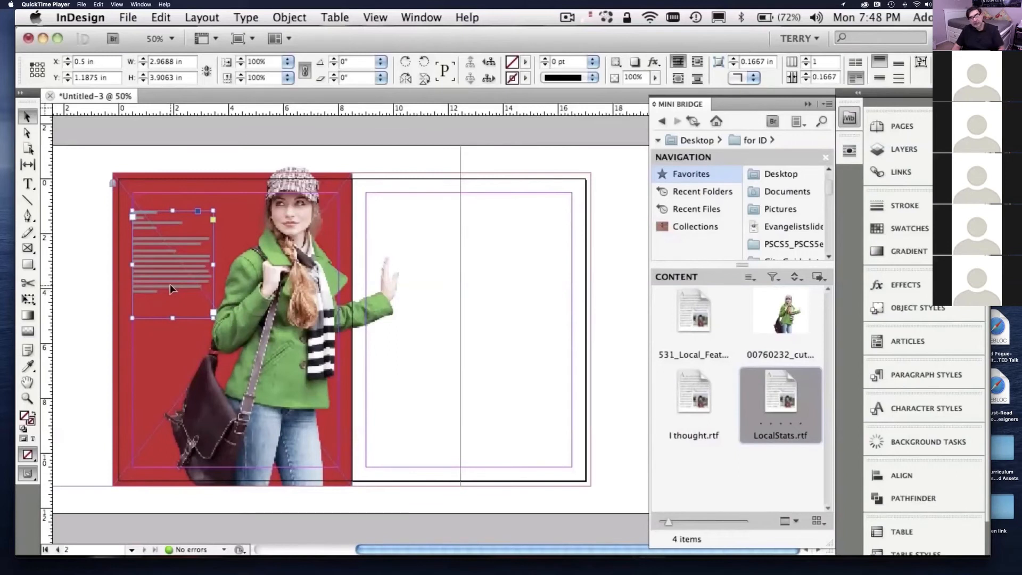
Step: Shorten the stats text frame to about 3.06 in high and move it straight down to Y 1.76 in
{"action": "key", "text": "super+equal"}
{"action": "key", "text": "super+equal"}
{"action": "key", "text": "super+equal"}
{"action": "key", "text": "super+equal"}
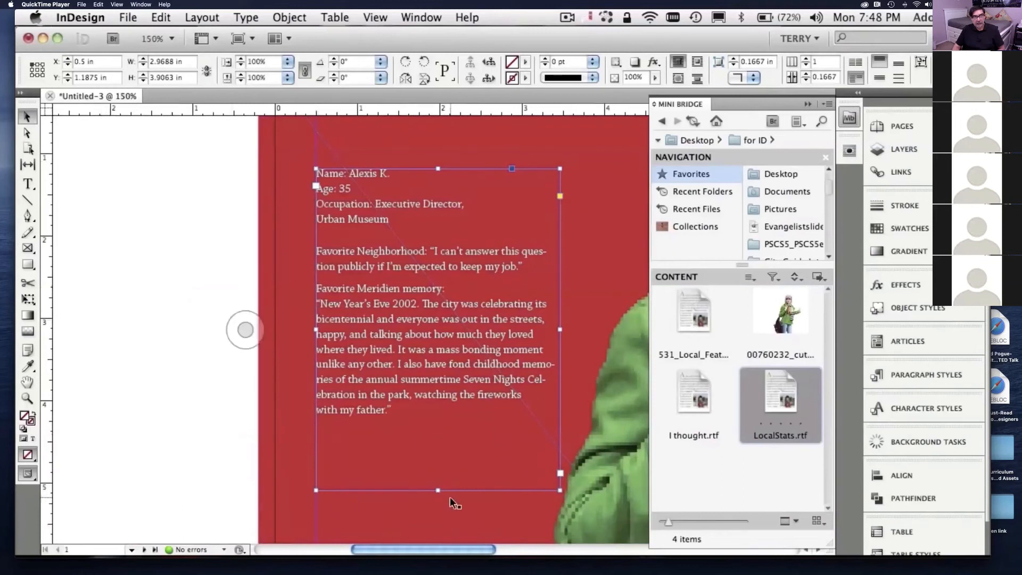
{"action": "left_click_drag", "start_coordinate": [439, 490], "coordinate": [433, 421]}
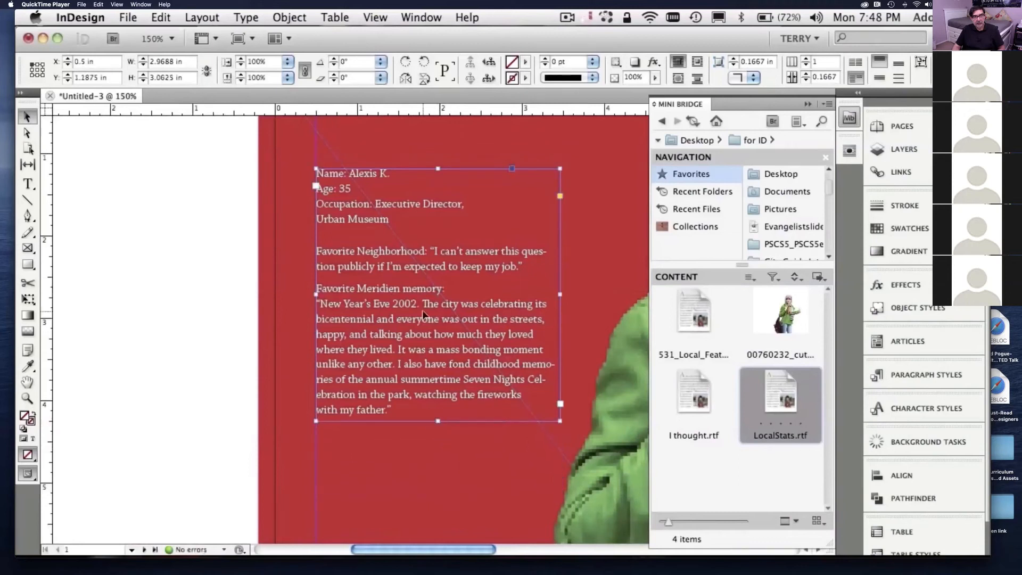
{"action": "left_click_drag", "start_coordinate": [489, 346], "coordinate": [494, 393]}
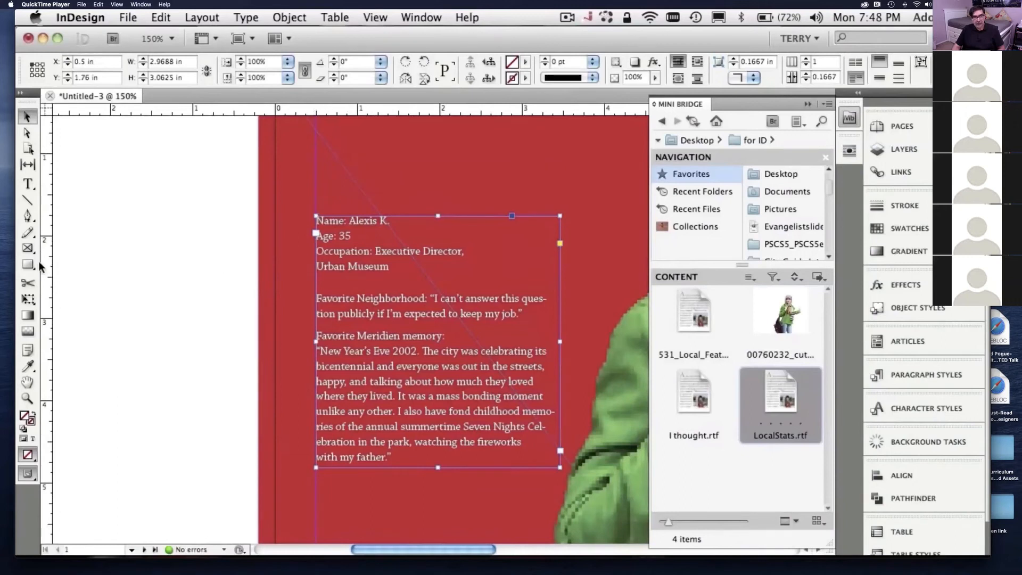
Step: Create a text frame about 2.96 in wide by 0.43 in high just above the stats text and enter "Stats"
{"action": "left_click", "coordinate": [27, 184]}
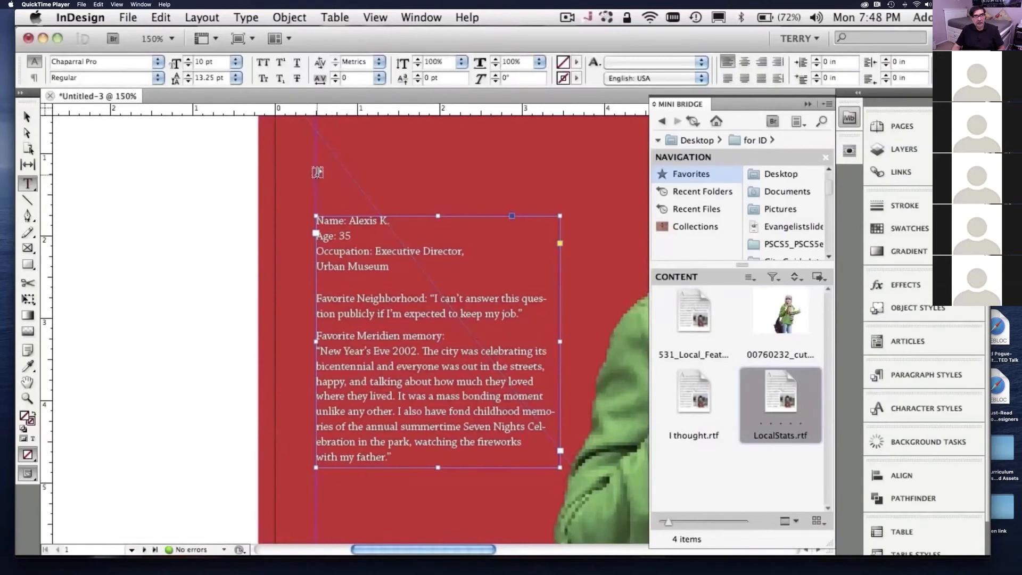
{"action": "left_click_drag", "start_coordinate": [316, 174], "coordinate": [560, 206]}
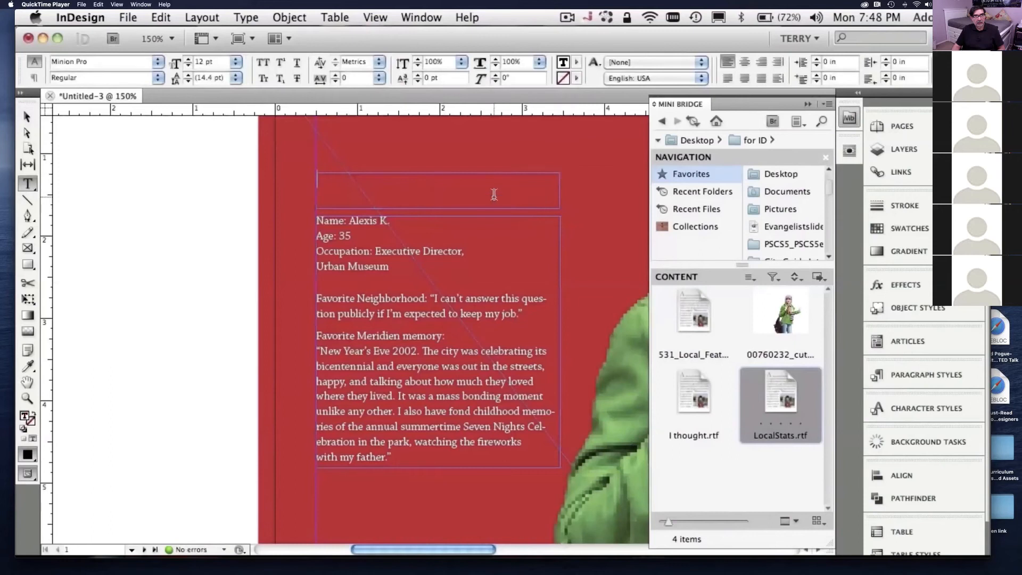
{"action": "type", "text": "Stats"}
Step: Apply the [Paper] swatch to the "Stats" heading text
{"action": "double_click", "coordinate": [337, 180]}
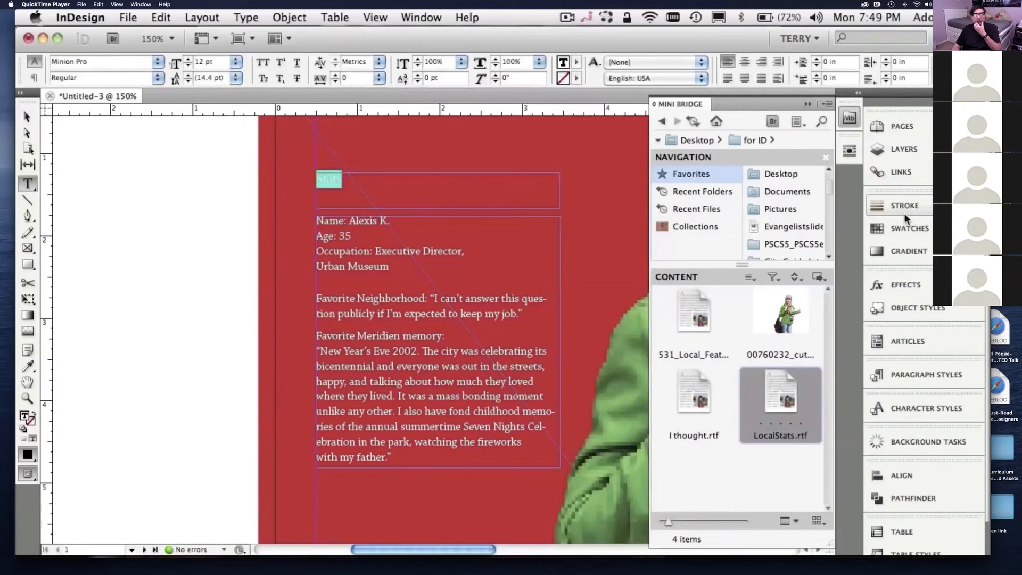
{"action": "left_click", "coordinate": [905, 228]}
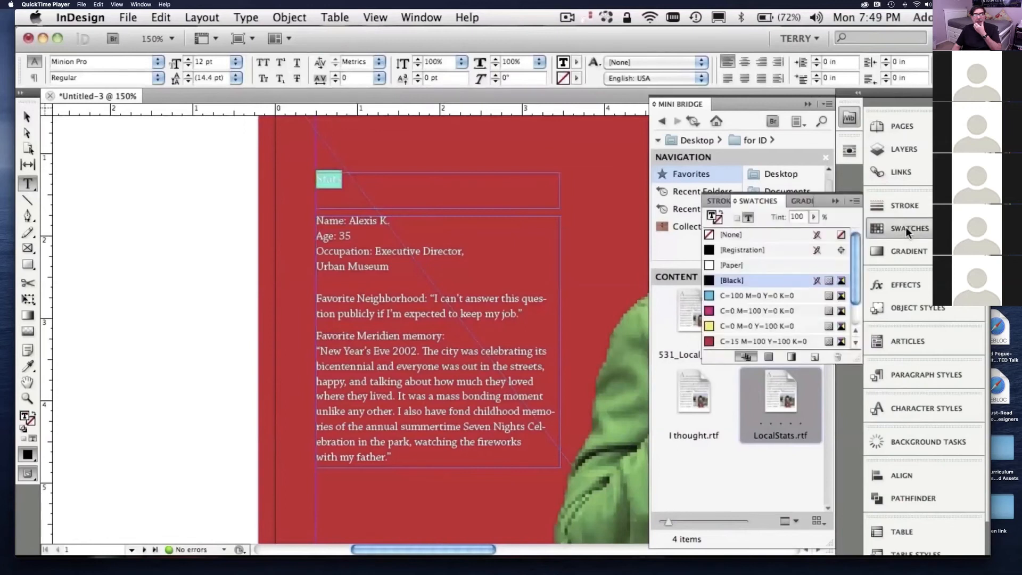
{"action": "left_click", "coordinate": [713, 264]}
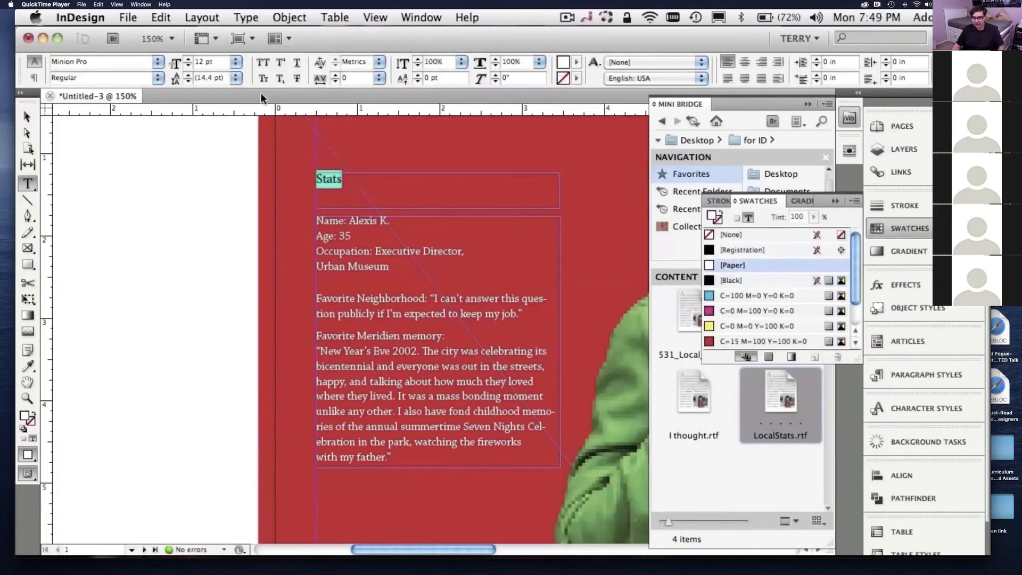
Step: Enlarge the "Stats" heading to 34 pt and switch to the Selection tool
{"action": "left_click", "coordinate": [236, 63]}
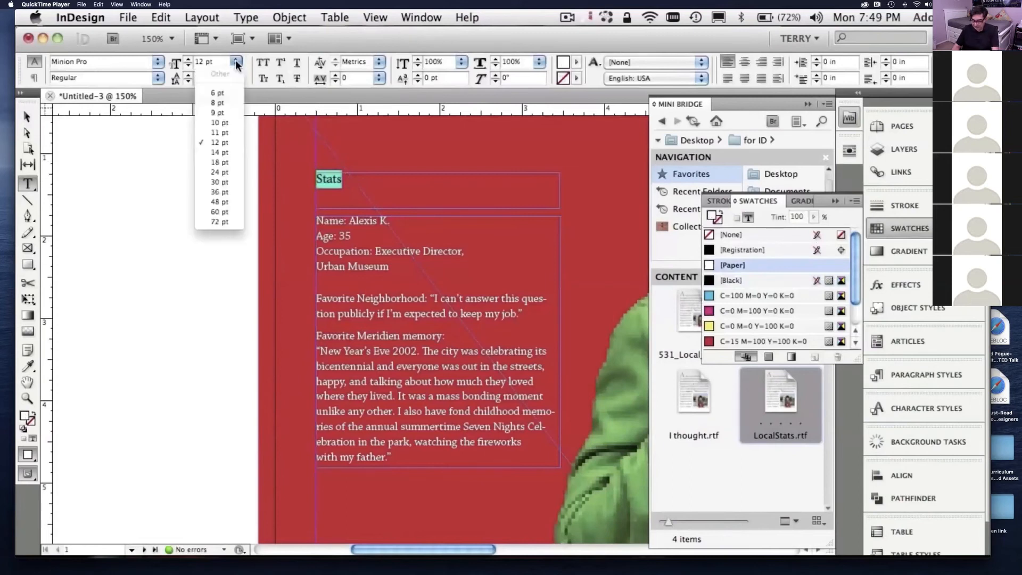
{"action": "left_click", "coordinate": [233, 162]}
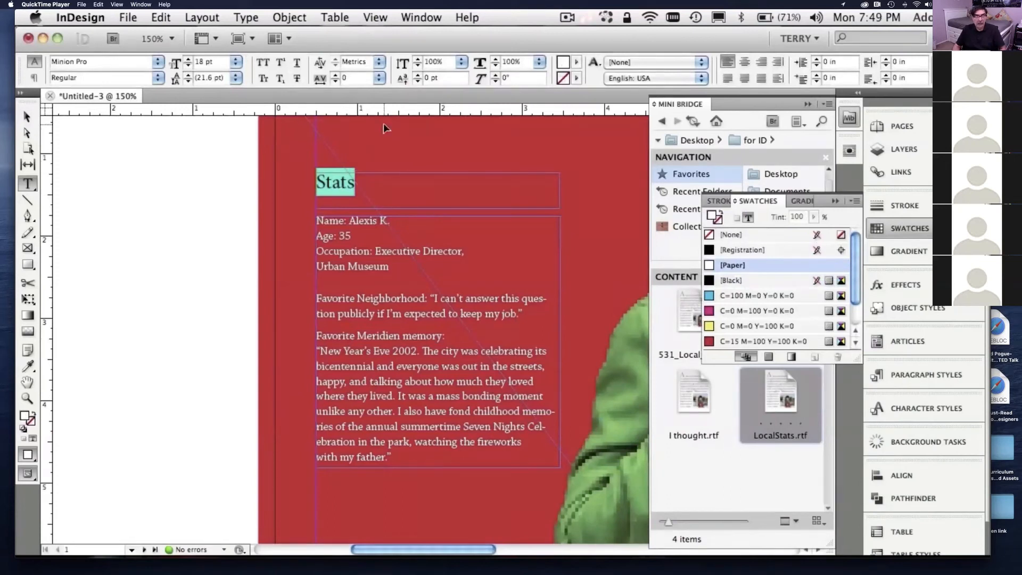
{"action": "key", "text": "super+shift+period"}
{"action": "key", "text": "super+shift+period"}
{"action": "key", "text": "super+shift+period"}
{"action": "key", "text": "super+shift+period"}
{"action": "key", "text": "super+shift+period"}
{"action": "key", "text": "super+shift+period"}
{"action": "key", "text": "super+shift+period"}
{"action": "key", "text": "super+shift+period"}
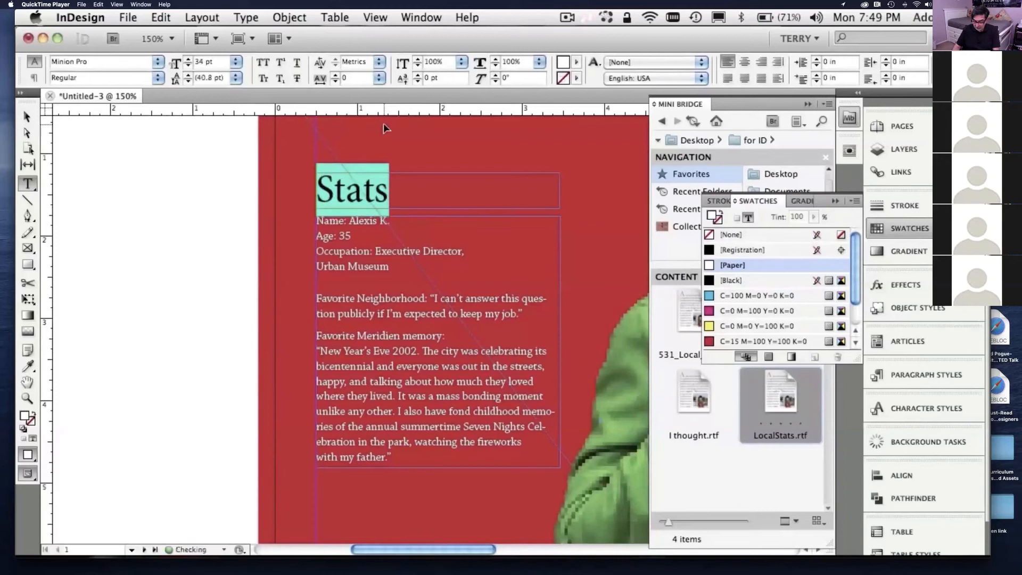
{"action": "left_click", "coordinate": [27, 116]}
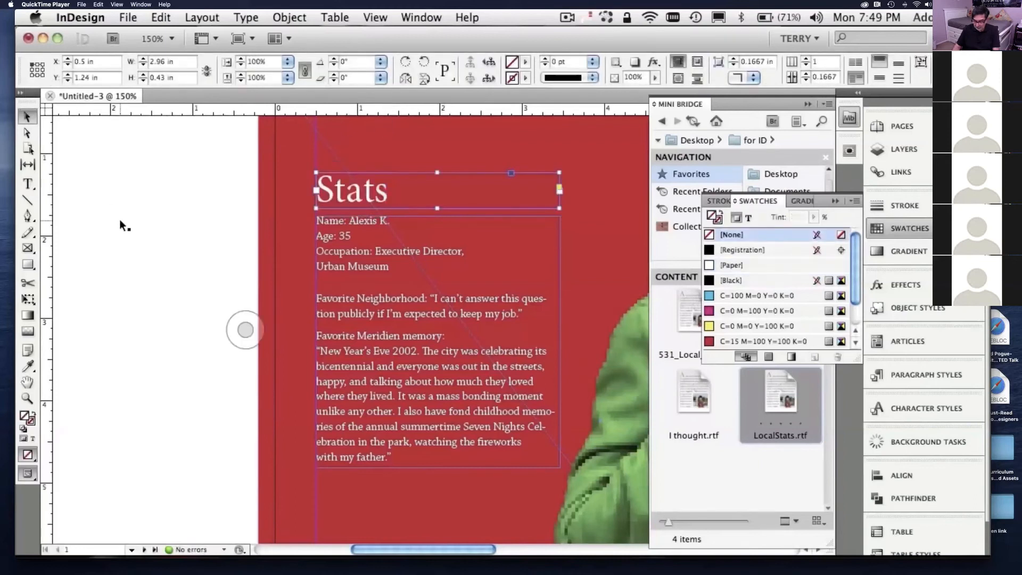
Step: Shift the woman's photo slightly right to about X -4.06 in and deselect it
{"action": "key", "text": "super+minus"}
{"action": "key", "text": "super+minus"}
{"action": "key", "text": "super+minus"}
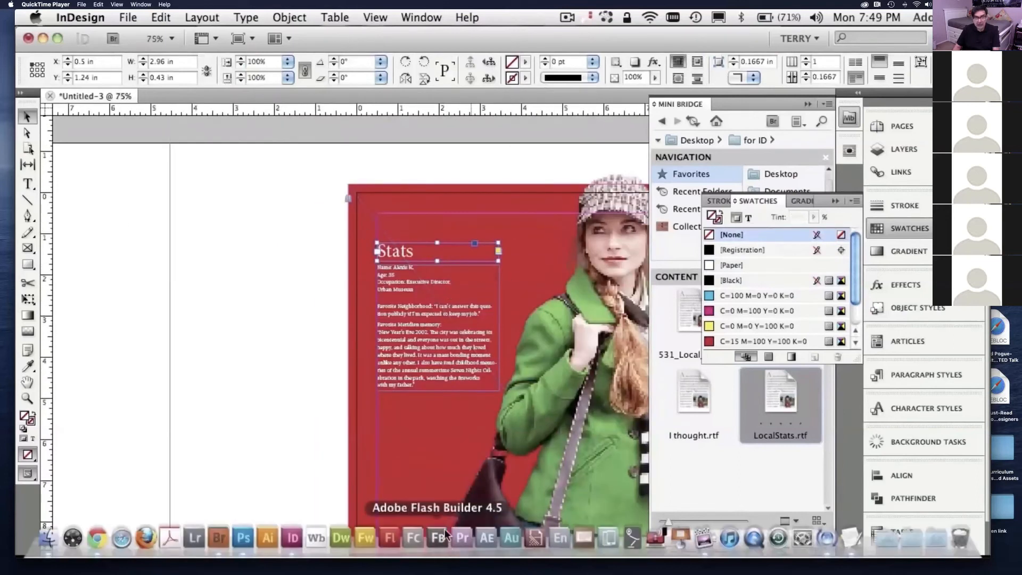
{"action": "left_click_drag", "start_coordinate": [445, 548], "coordinate": [569, 553]}
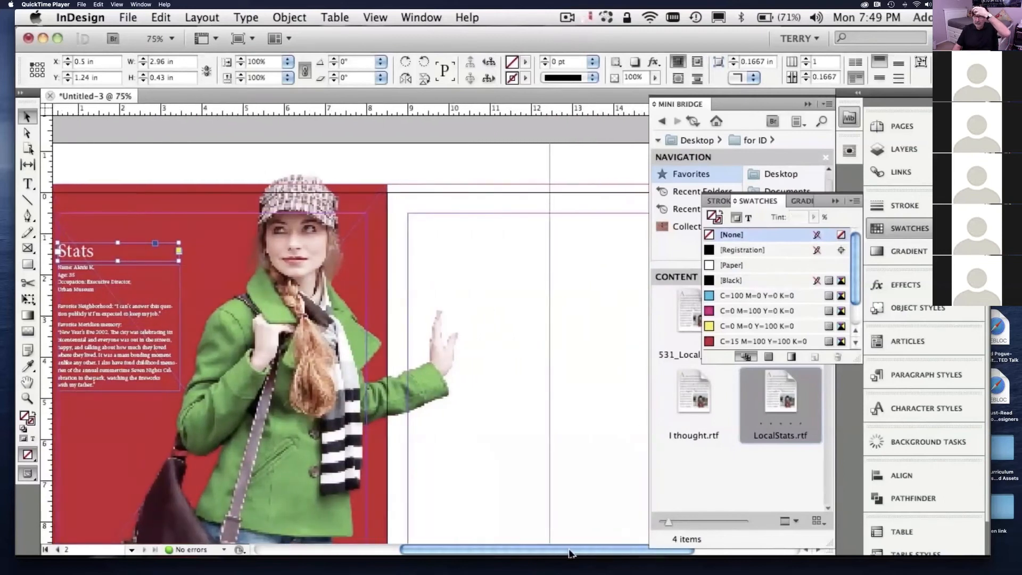
{"action": "left_click", "coordinate": [435, 384]}
{"action": "left_click_drag", "start_coordinate": [435, 384], "coordinate": [450, 385]}
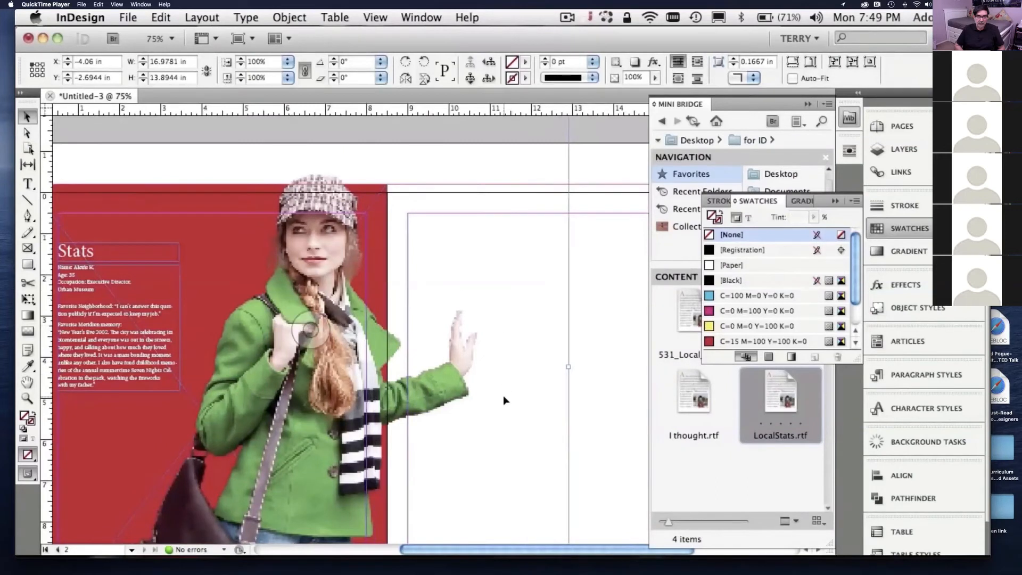
{"action": "left_click", "coordinate": [598, 335]}
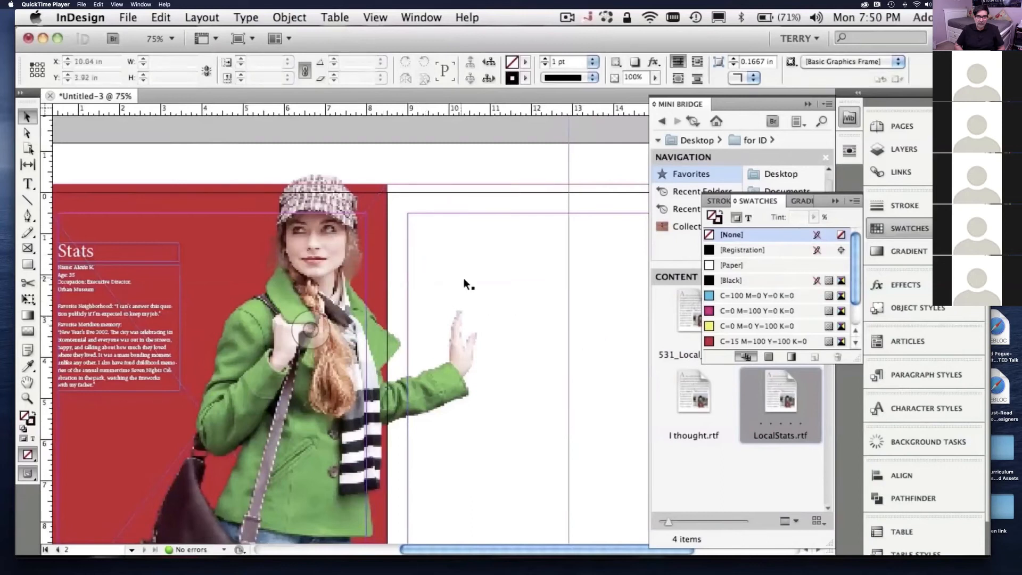
Step: Add a narrow text frame at the right page's upper-left margin corner, enter "I" and set it to 24 pt
{"action": "left_click", "coordinate": [28, 184]}
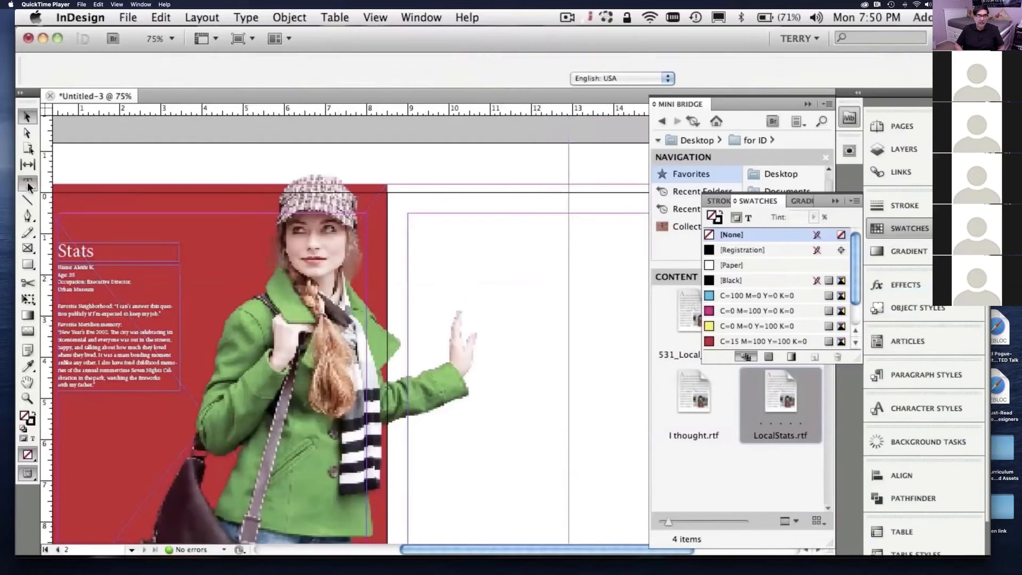
{"action": "left_click_drag", "start_coordinate": [408, 213], "coordinate": [444, 360]}
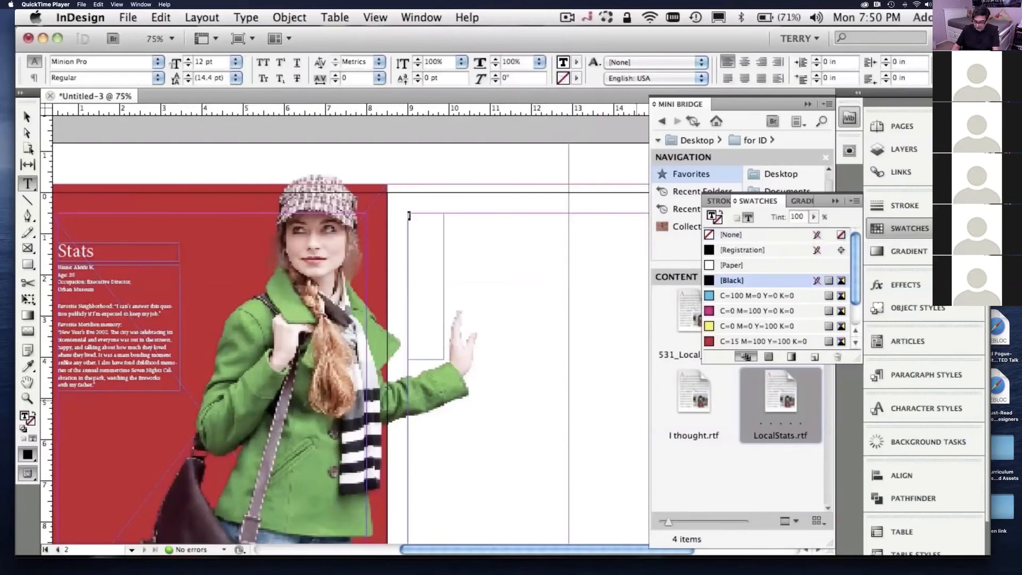
{"action": "mouse_move", "coordinate": [820, 373]}
{"action": "left_click_drag", "start_coordinate": [220, 63], "coordinate": [198, 62]}
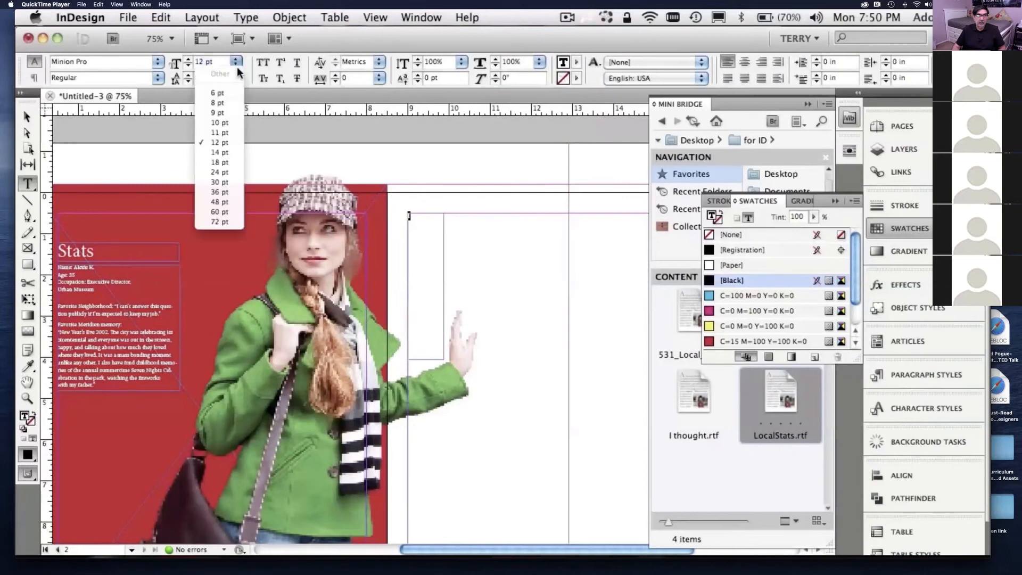
{"action": "left_click", "coordinate": [234, 171]}
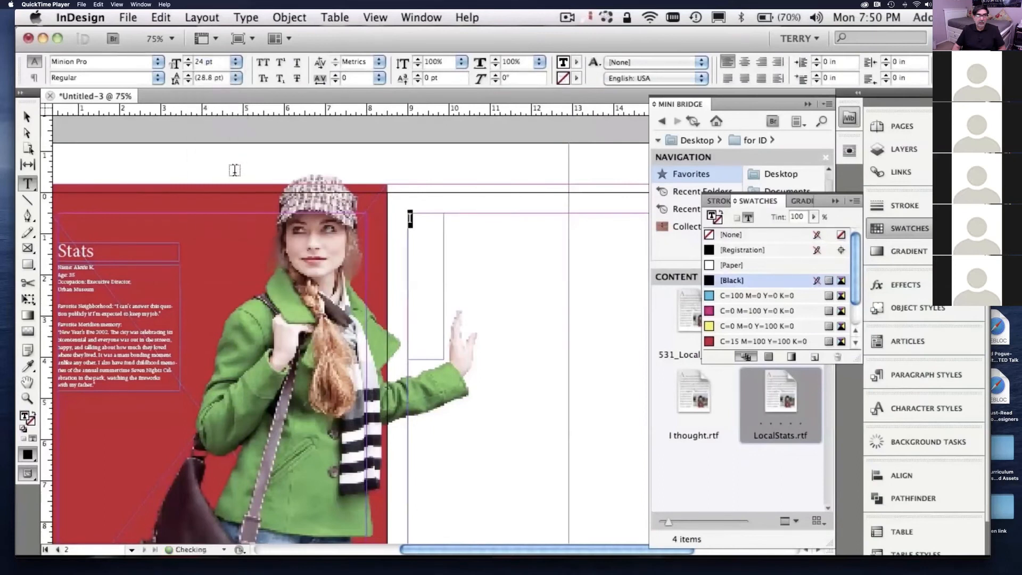
Step: Enlarge the "I" to about 184 pt and lower its frame's upper edge to Y 1.7 in, making it 2.36 in tall
{"action": "left_click", "coordinate": [236, 62]}
{"action": "left_click", "coordinate": [233, 193]}
{"action": "key", "text": "super+shift+period"}
{"action": "key", "text": "super+shift+period"}
{"action": "key", "text": "super+shift+period"}
{"action": "key", "text": "super+shift+period"}
{"action": "key", "text": "super+shift+period"}
{"action": "key", "text": "super+shift+period"}
{"action": "key", "text": "super+shift+period"}
{"action": "key", "text": "super+shift+period"}
{"action": "key", "text": "super+shift+period"}
{"action": "key", "text": "super+shift+period"}
{"action": "key", "text": "super+shift+period"}
{"action": "key", "text": "super+shift+period"}
{"action": "key", "text": "super+shift+period"}
{"action": "key", "text": "super+shift+period"}
{"action": "key", "text": "super+shift+period"}
{"action": "key", "text": "super+shift+period"}
{"action": "key", "text": "super+shift+period"}
{"action": "key", "text": "super+shift+period"}
{"action": "key", "text": "super+shift+period"}
{"action": "key", "text": "super+shift+period"}
{"action": "key", "text": "super+shift+period"}
{"action": "key", "text": "super+shift+period"}
{"action": "key", "text": "super+shift+period"}
{"action": "key", "text": "super+shift+period"}
{"action": "key", "text": "super+shift+period"}
{"action": "key", "text": "super+shift+period"}
{"action": "key", "text": "super+shift+period"}
{"action": "key", "text": "super+shift+period"}
{"action": "key", "text": "super+shift+period"}
{"action": "key", "text": "super+shift+period"}
{"action": "key", "text": "super+shift+period"}
{"action": "key", "text": "super+shift+period"}
{"action": "key", "text": "super+shift+period"}
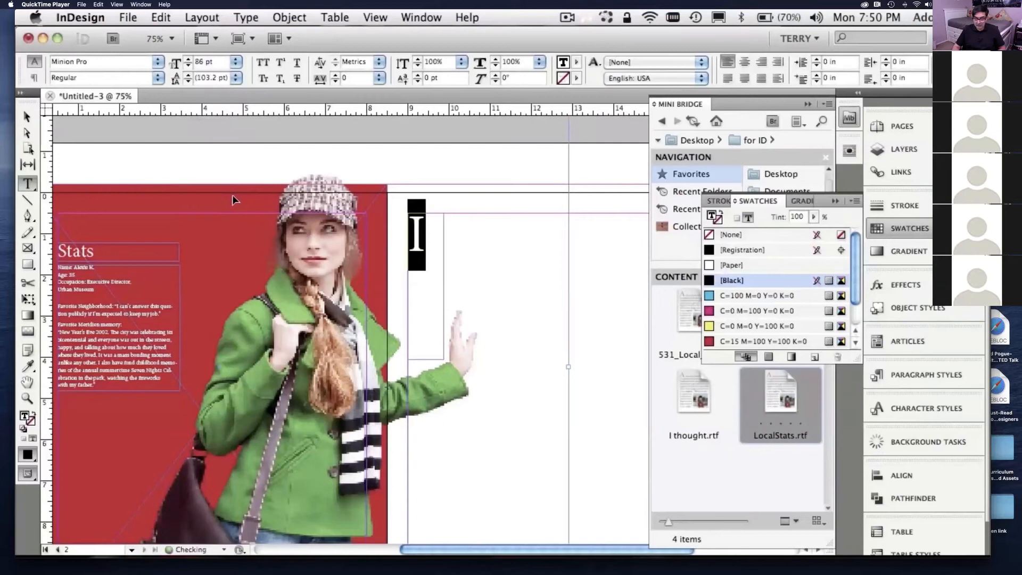
{"action": "key", "text": "super+shift+period"}
{"action": "key", "text": "super+shift+period"}
{"action": "key", "text": "super+shift+period"}
{"action": "key", "text": "super+shift+period"}
{"action": "key", "text": "super+shift+period"}
{"action": "key", "text": "super+shift+period"}
{"action": "key", "text": "super+shift+period"}
{"action": "key", "text": "super+shift+period"}
{"action": "key", "text": "super+shift+period"}
{"action": "key", "text": "super+shift+period"}
{"action": "key", "text": "super+shift+period"}
{"action": "key", "text": "super+shift+period"}
{"action": "key", "text": "super+shift+period"}
{"action": "key", "text": "super+shift+period"}
{"action": "key", "text": "super+shift+period"}
{"action": "key", "text": "super+shift+period"}
{"action": "key", "text": "super+shift+period"}
{"action": "key", "text": "super+shift+period"}
{"action": "key", "text": "super+shift+period"}
{"action": "key", "text": "super+shift+period"}
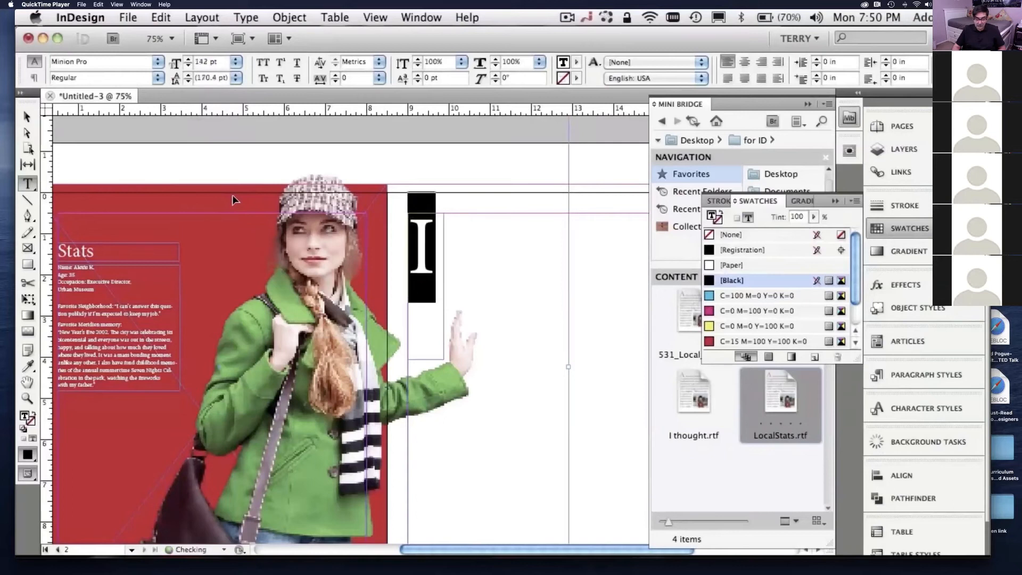
{"action": "key", "text": "super+shift+period"}
{"action": "key", "text": "super+shift+period"}
{"action": "key", "text": "super+shift+period"}
{"action": "key", "text": "super+shift+period"}
{"action": "key", "text": "super+shift+period"}
{"action": "key", "text": "super+shift+period"}
{"action": "key", "text": "super+shift+period"}
{"action": "key", "text": "super+shift+period"}
{"action": "key", "text": "super+shift+period"}
{"action": "key", "text": "super+shift+period"}
{"action": "key", "text": "super+shift+period"}
{"action": "key", "text": "super+shift+period"}
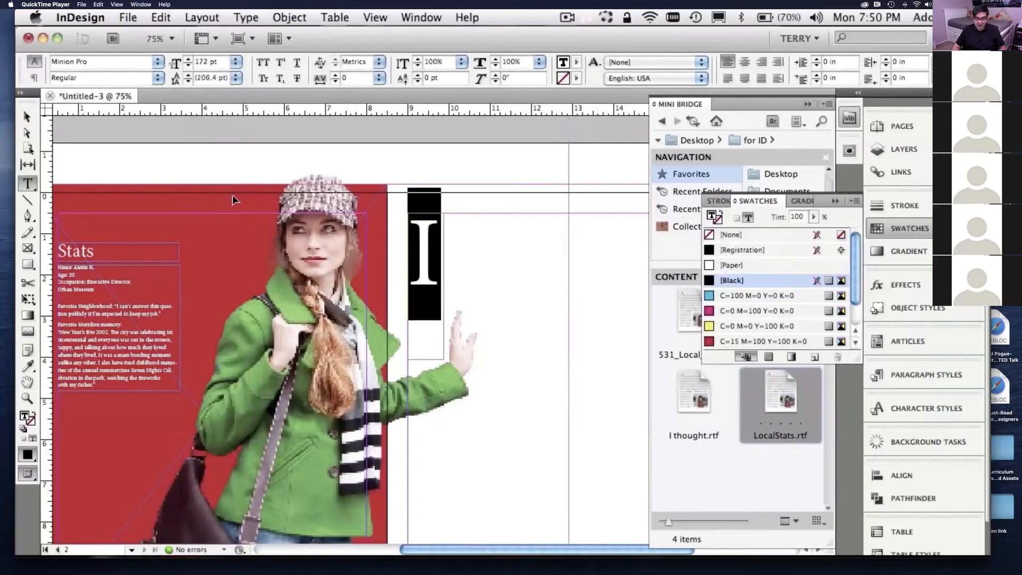
{"action": "key", "text": "super+shift+period"}
{"action": "key", "text": "super+shift+period"}
{"action": "key", "text": "super+shift+period"}
{"action": "key", "text": "super+shift+period"}
{"action": "key", "text": "super+shift+period"}
{"action": "key", "text": "super+shift+period"}
{"action": "key", "text": "super+shift+period"}
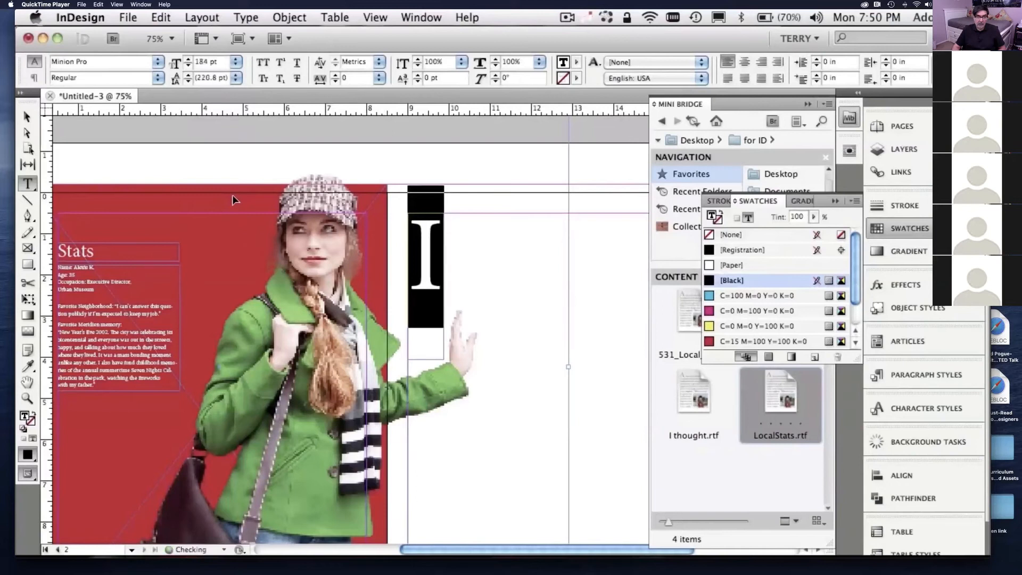
{"action": "key", "text": "super+shift+comma"}
{"action": "key", "text": "super+shift+comma"}
{"action": "left_click", "coordinate": [24, 117]}
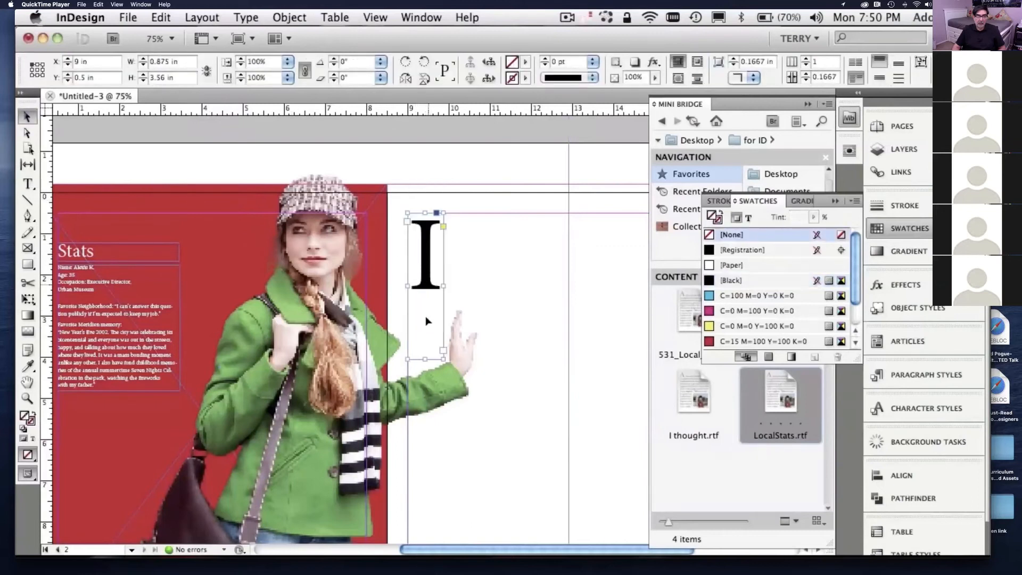
{"action": "left_click_drag", "start_coordinate": [425, 213], "coordinate": [425, 261]}
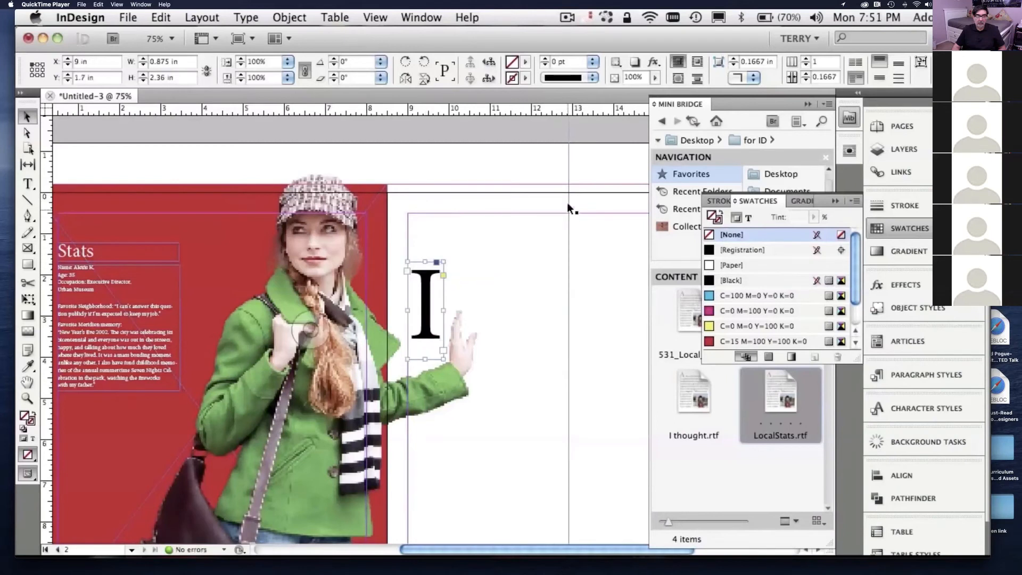
Step: Place I thought.rtf in a text frame just right of the "I" and resize the frame to about 4.3 by 4.58 in
{"action": "scroll", "coordinate": [579, 202], "scroll_direction": "right", "scroll_amount": 5}
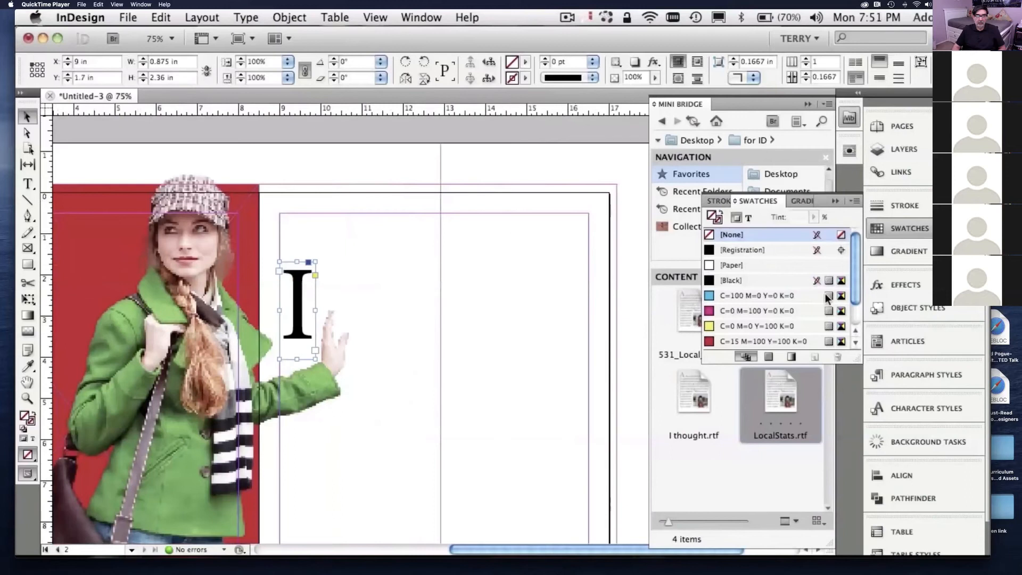
{"action": "left_click", "coordinate": [835, 204]}
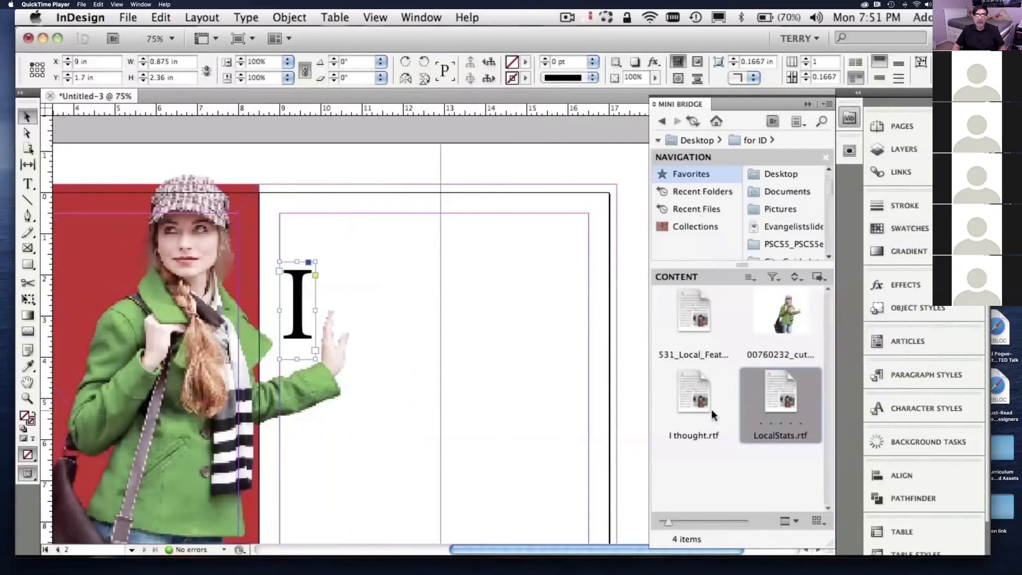
{"action": "left_click", "coordinate": [696, 408]}
{"action": "left_click_drag", "start_coordinate": [696, 409], "coordinate": [419, 281]}
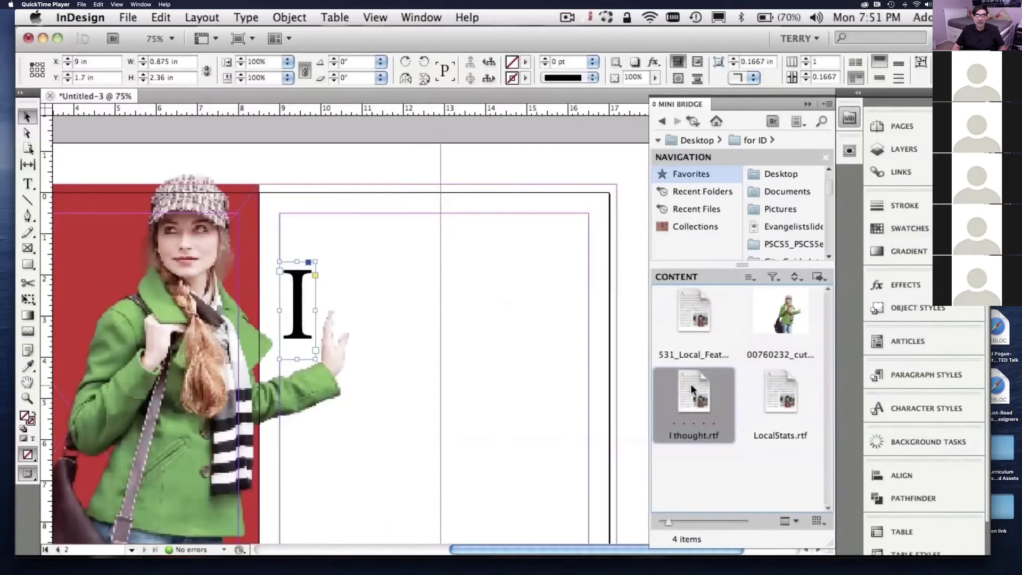
{"action": "left_click_drag", "start_coordinate": [691, 389], "coordinate": [486, 266]}
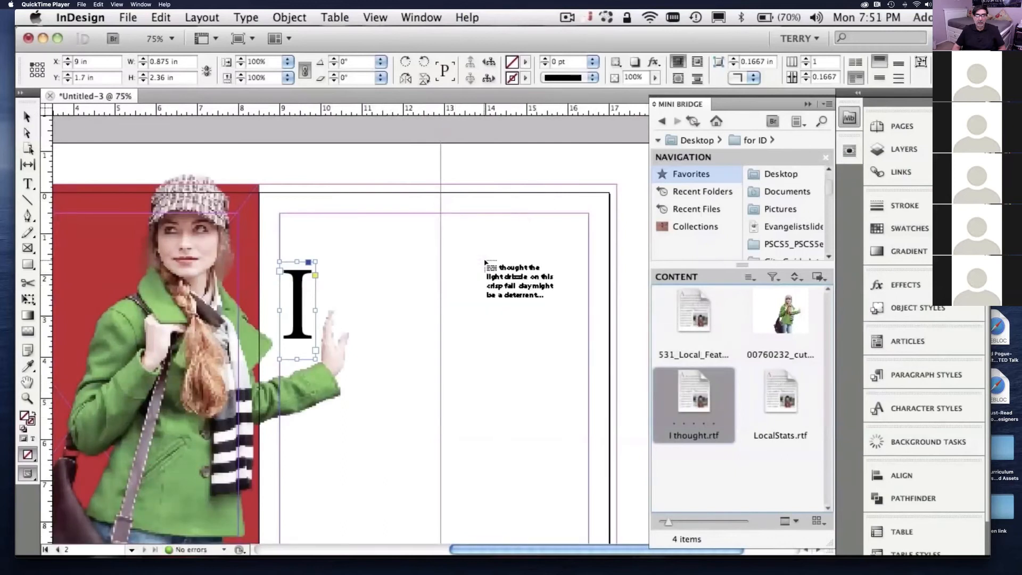
{"action": "left_click_drag", "start_coordinate": [423, 260], "coordinate": [490, 470]}
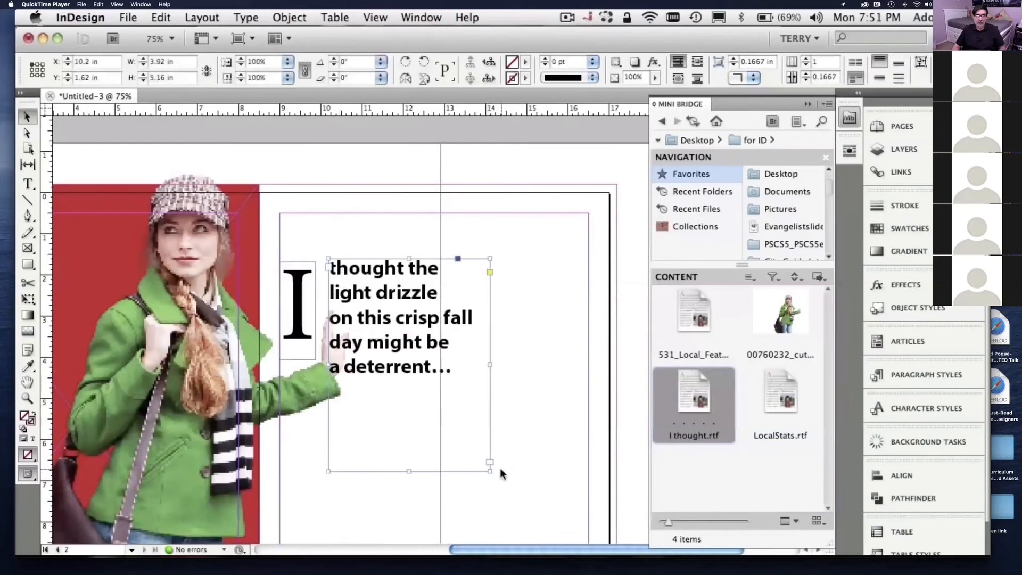
{"action": "left_click_drag", "start_coordinate": [490, 469], "coordinate": [505, 446]}
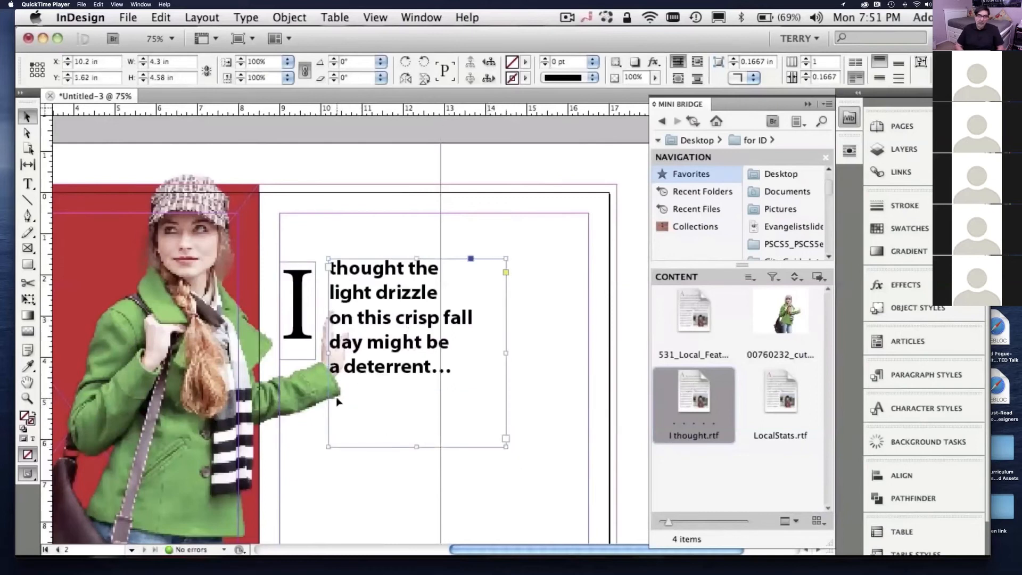
Step: Wrap text around the object shape of the woman's photo with the contour type Detect Edges, and deselect it
{"action": "scroll", "coordinate": [337, 397], "scroll_direction": "left", "scroll_amount": 5}
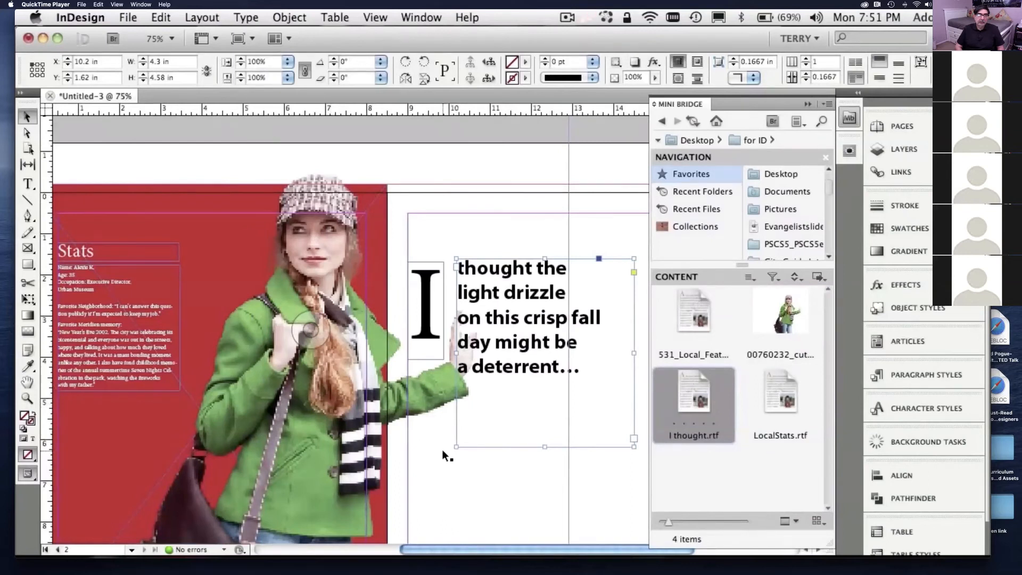
{"action": "left_click", "coordinate": [349, 392]}
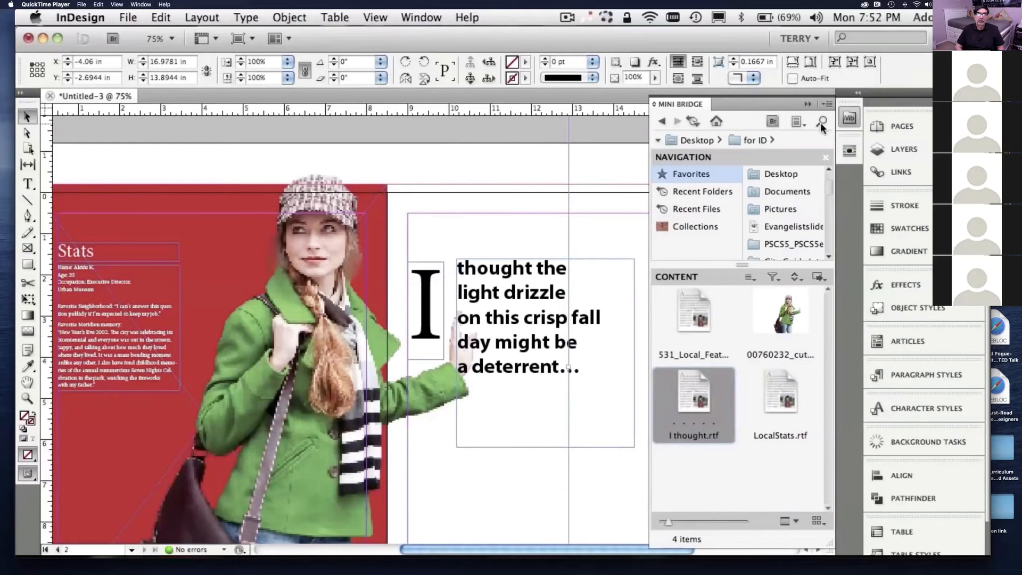
{"action": "left_click", "coordinate": [810, 103]}
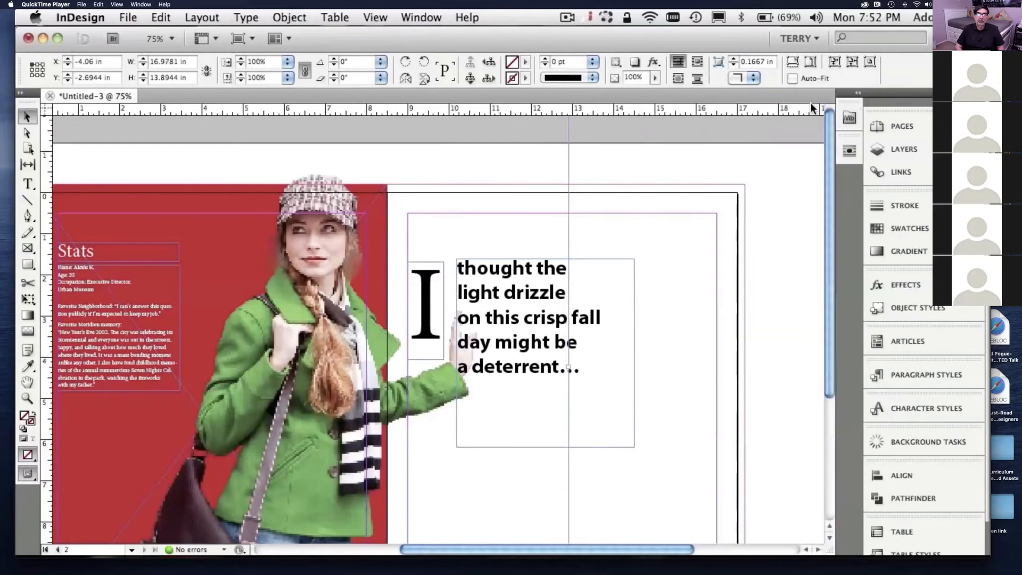
{"action": "left_click", "coordinate": [850, 152]}
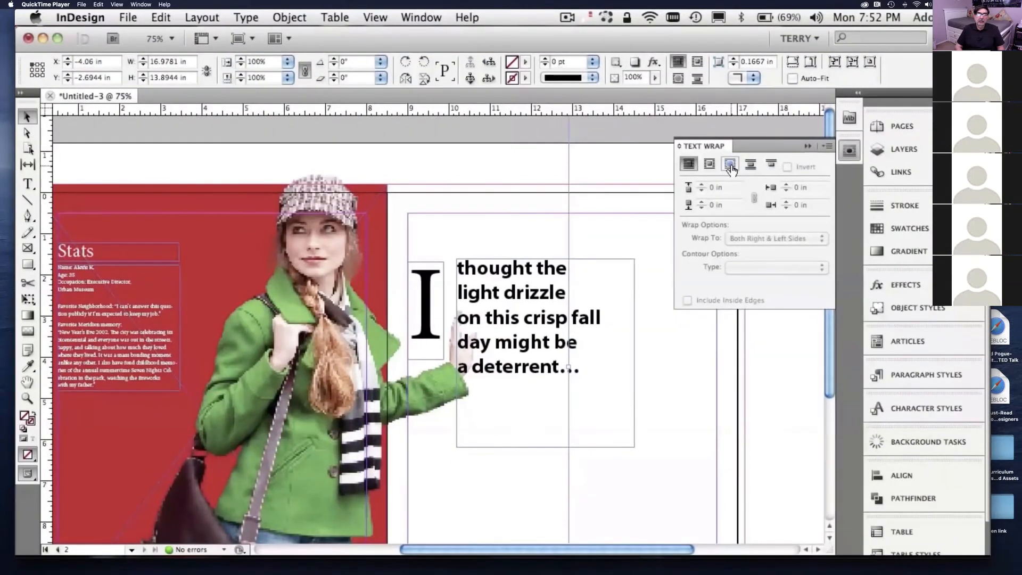
{"action": "left_click", "coordinate": [730, 165]}
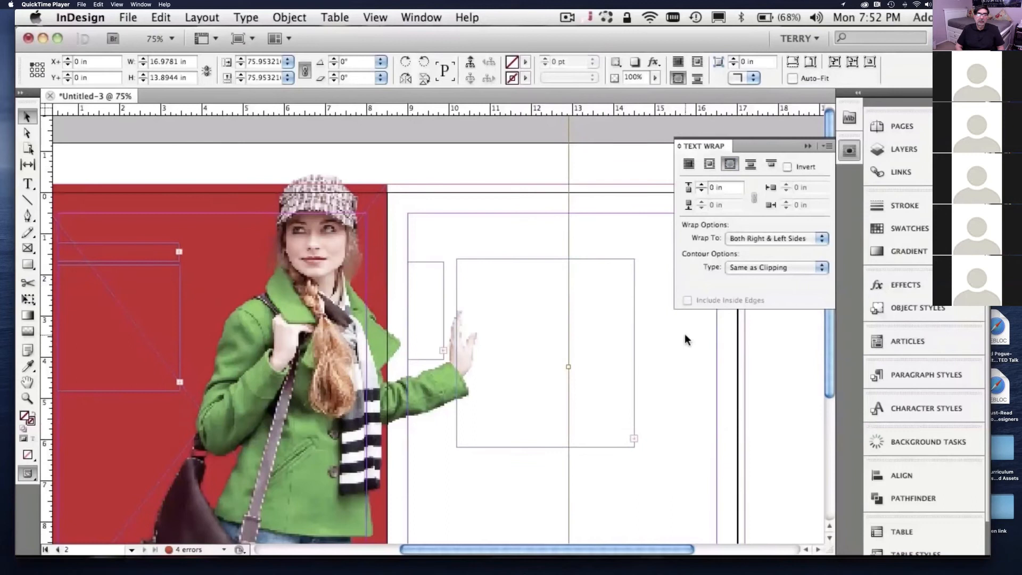
{"action": "left_click", "coordinate": [785, 266]}
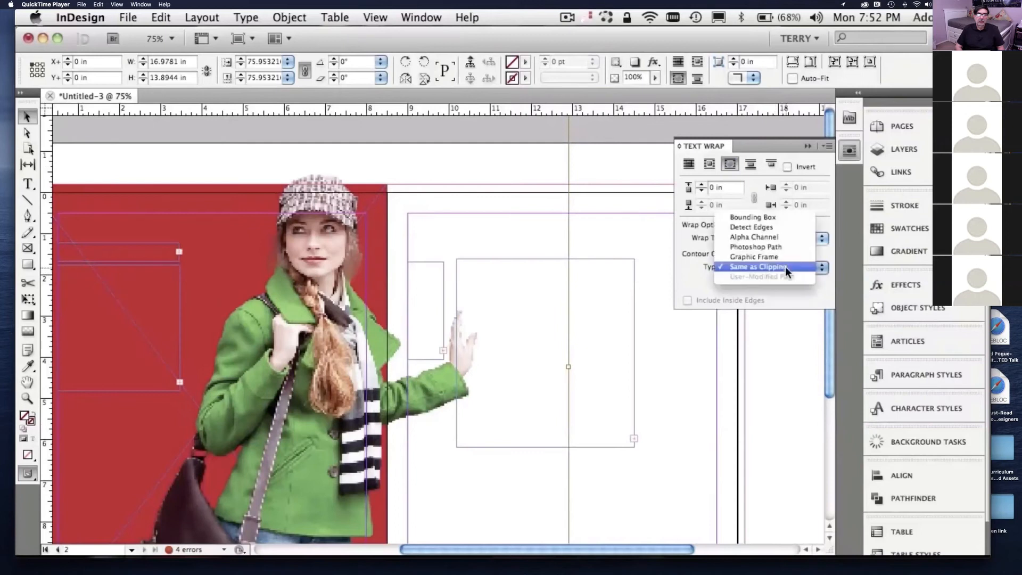
{"action": "left_click", "coordinate": [773, 226]}
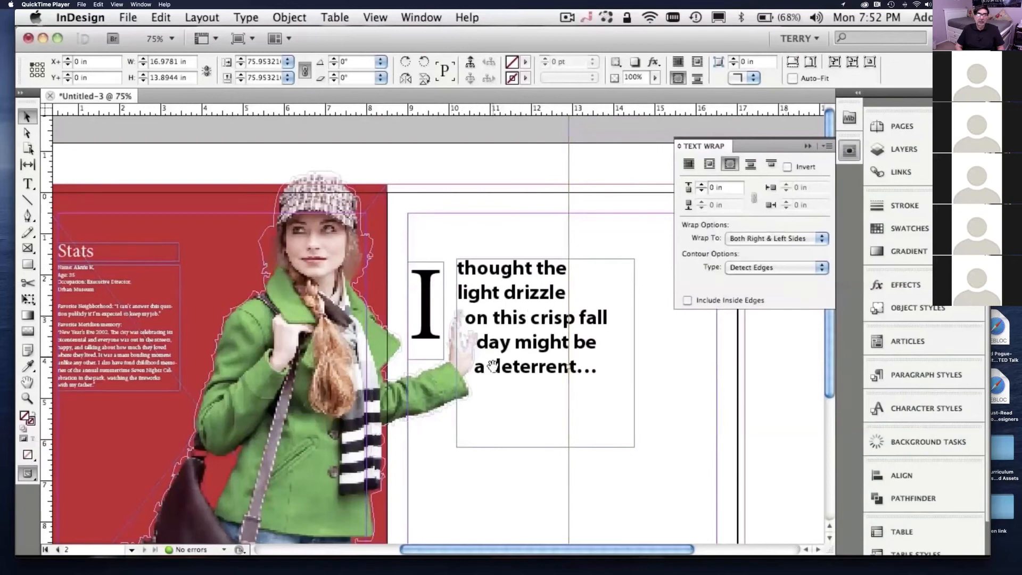
{"action": "left_click", "coordinate": [673, 346]}
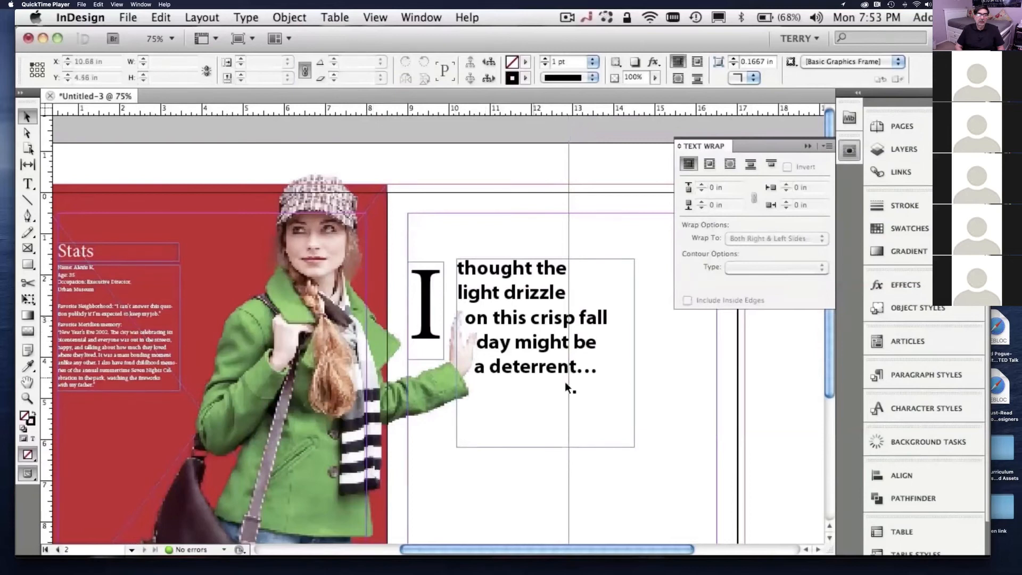
Step: Shrink the "thought the light drizzle" text frame to fit closely around its text and deselect it
{"action": "scroll", "coordinate": [658, 442], "scroll_direction": "down", "scroll_amount": 2}
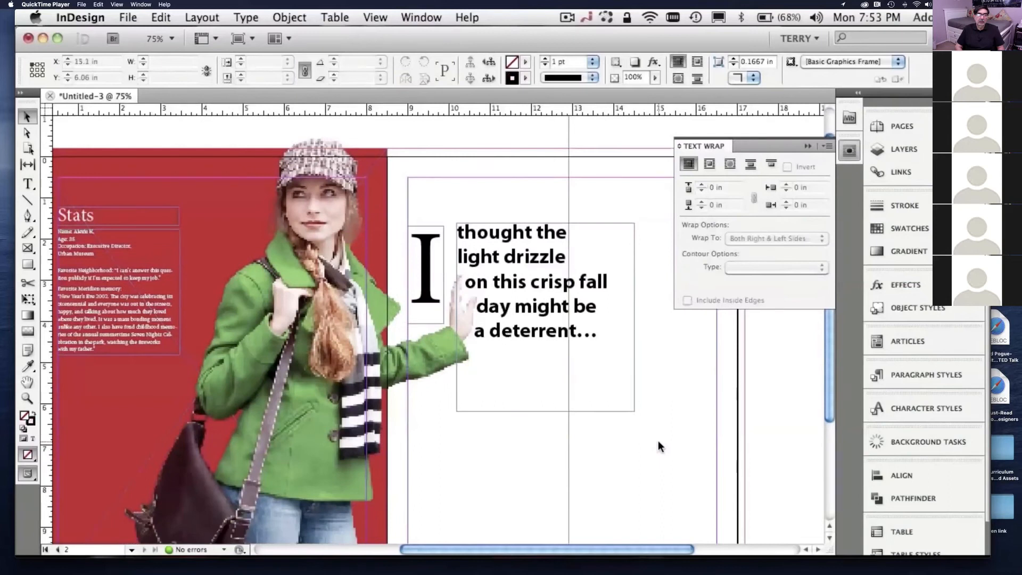
{"action": "left_click", "coordinate": [806, 148]}
{"action": "key", "text": "super+minus"}
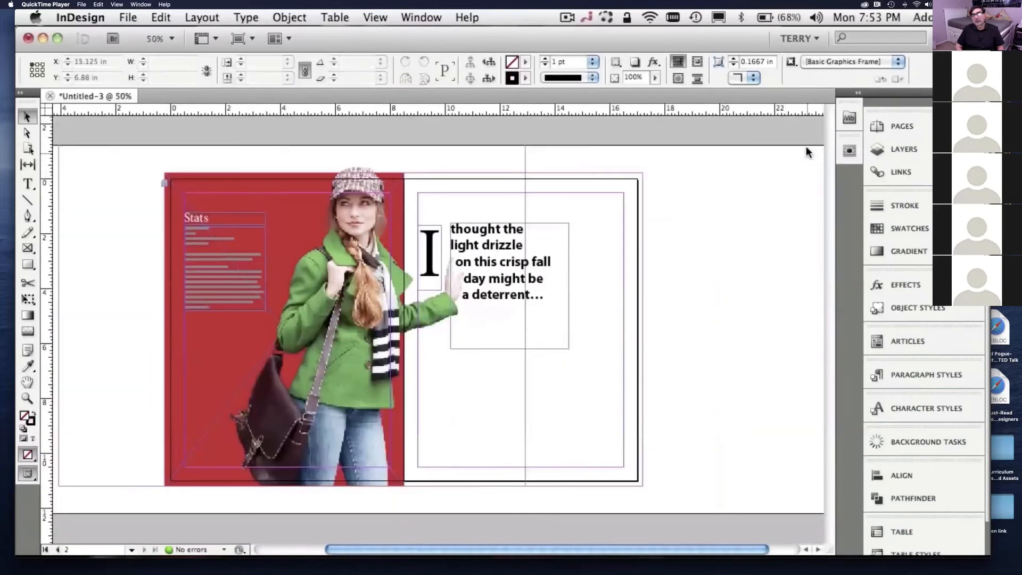
{"action": "left_click", "coordinate": [548, 348]}
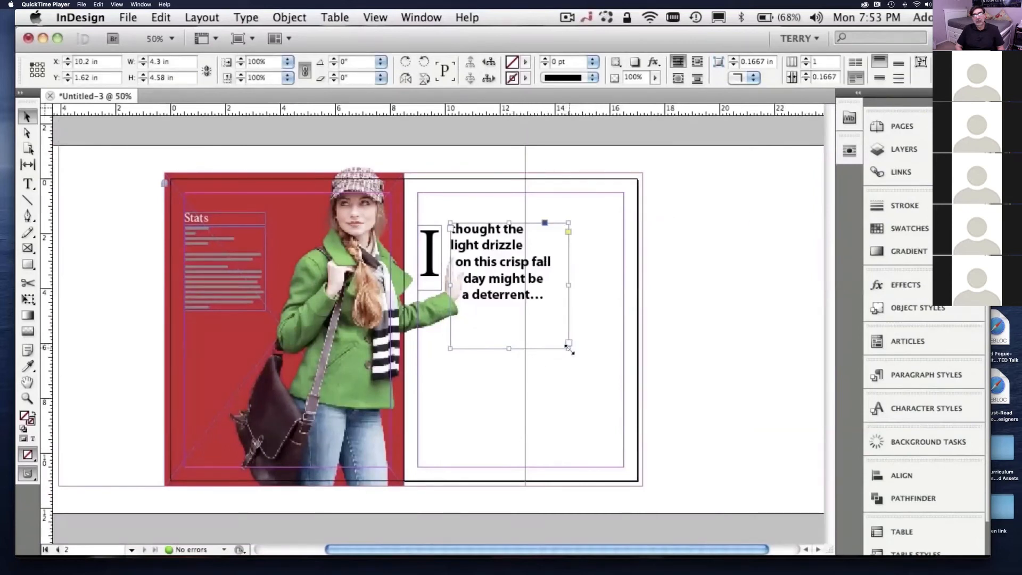
{"action": "left_click_drag", "start_coordinate": [569, 346], "coordinate": [557, 307]}
{"action": "left_click", "coordinate": [655, 312]}
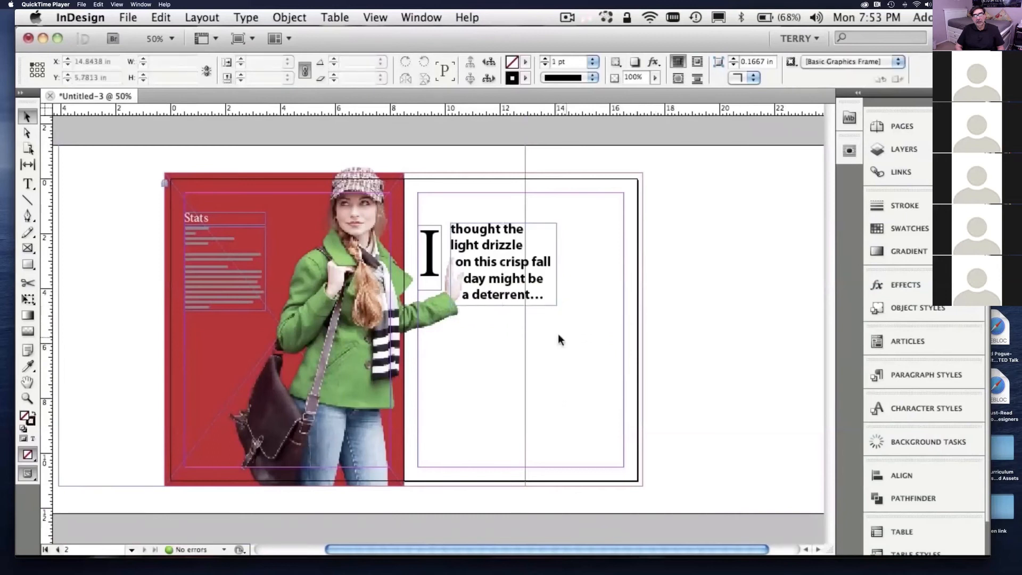
{"action": "left_click", "coordinate": [850, 117]}
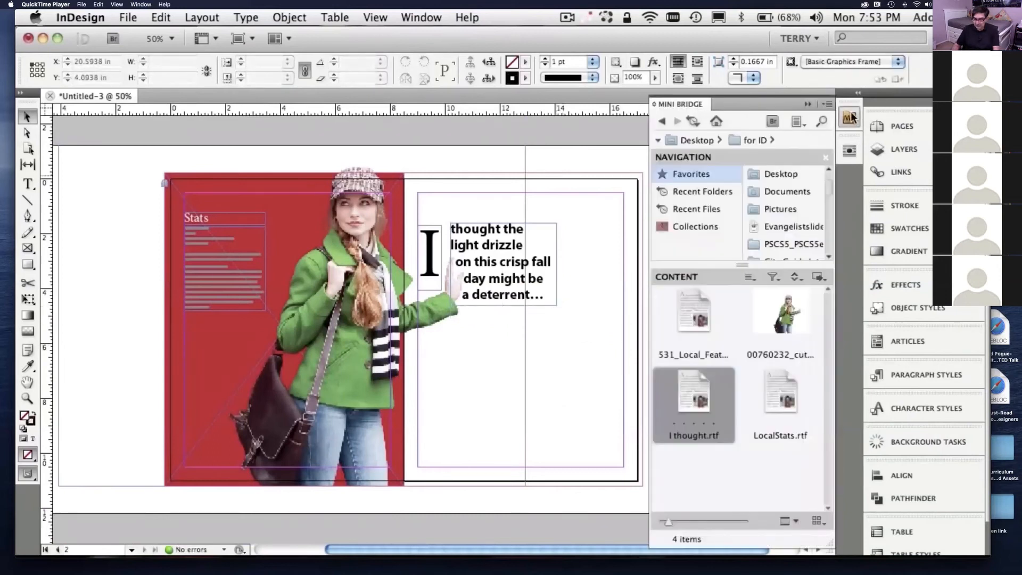
{"action": "left_click", "coordinate": [687, 319]}
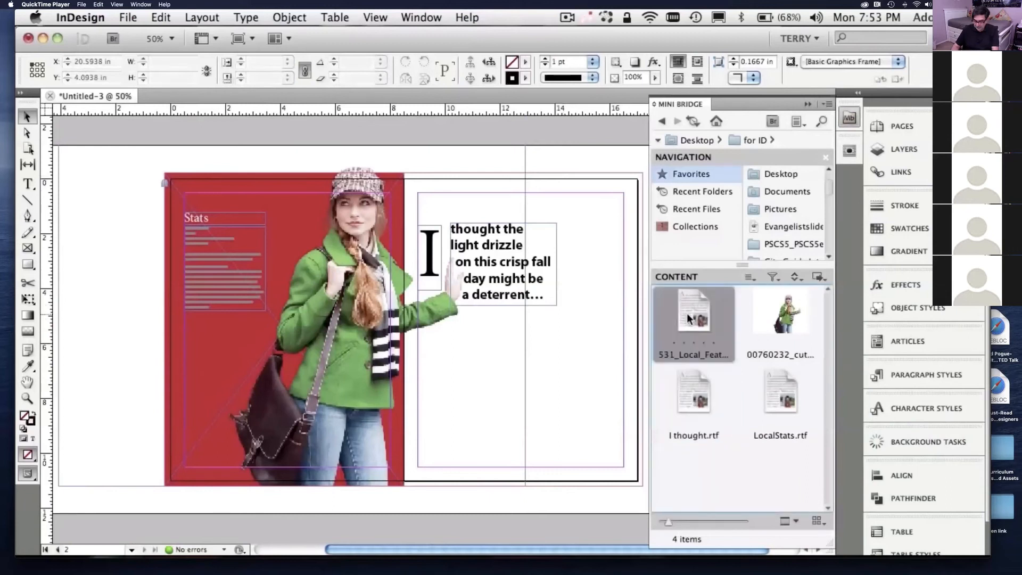
{"action": "left_click_drag", "start_coordinate": [688, 318], "coordinate": [462, 374]}
{"action": "key", "text": "super+z"}
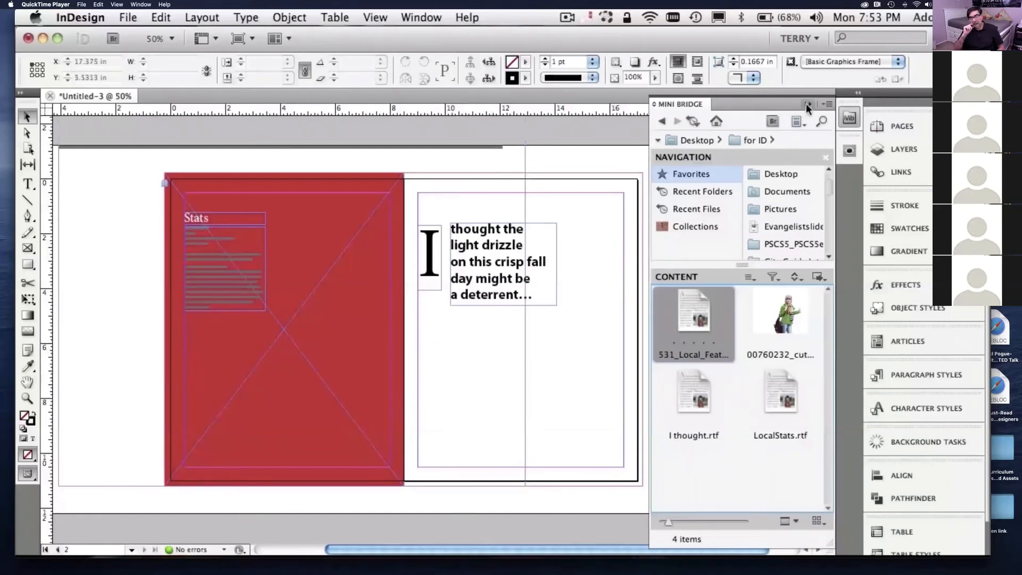
{"action": "key", "text": "super+shift+z"}
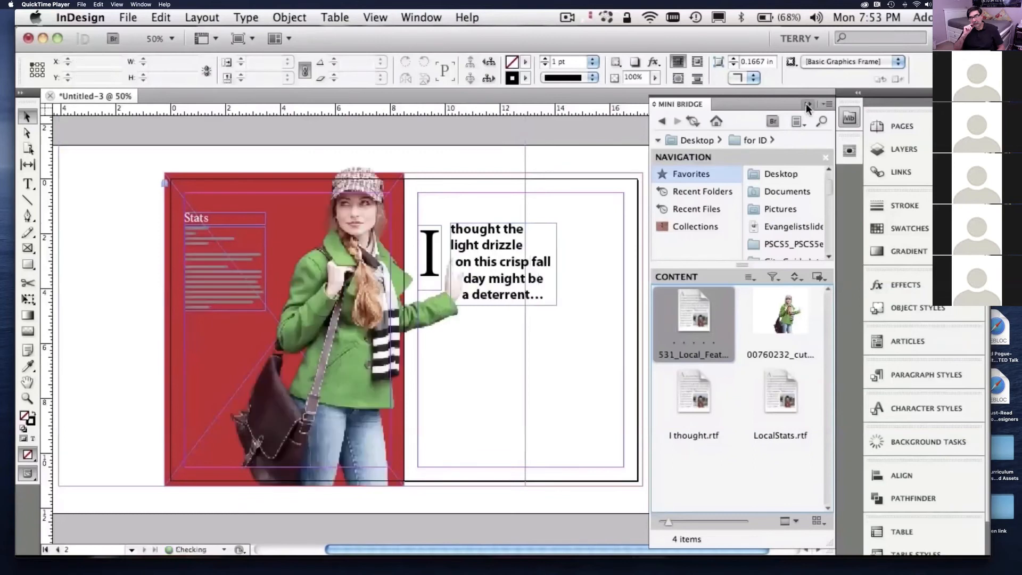
{"action": "left_click", "coordinate": [806, 104]}
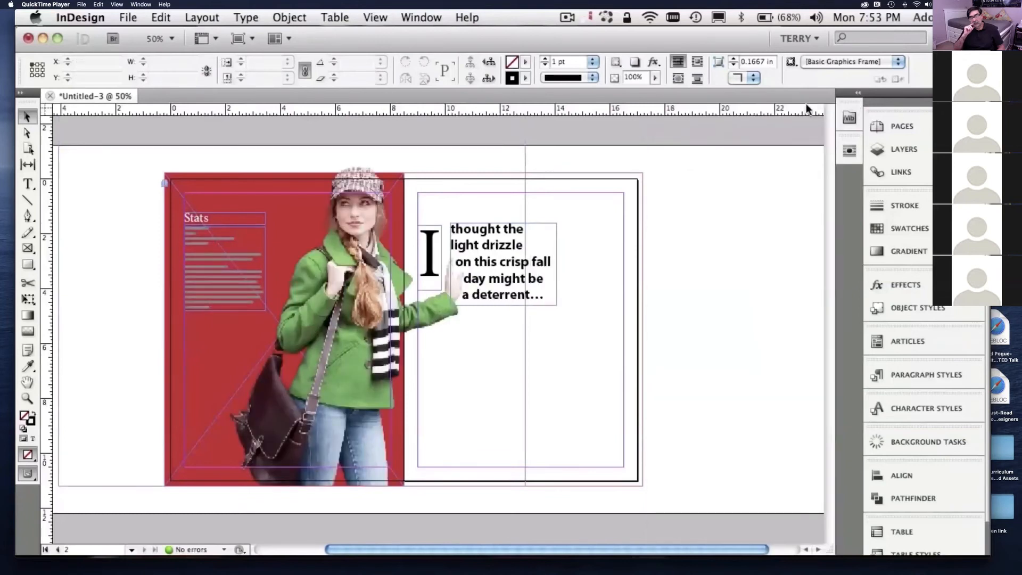
Step: Place the 531_Local_Feat… article in a text frame about 6.16 by 4.84 in on the right page below the introductory text
{"action": "left_click", "coordinate": [850, 119]}
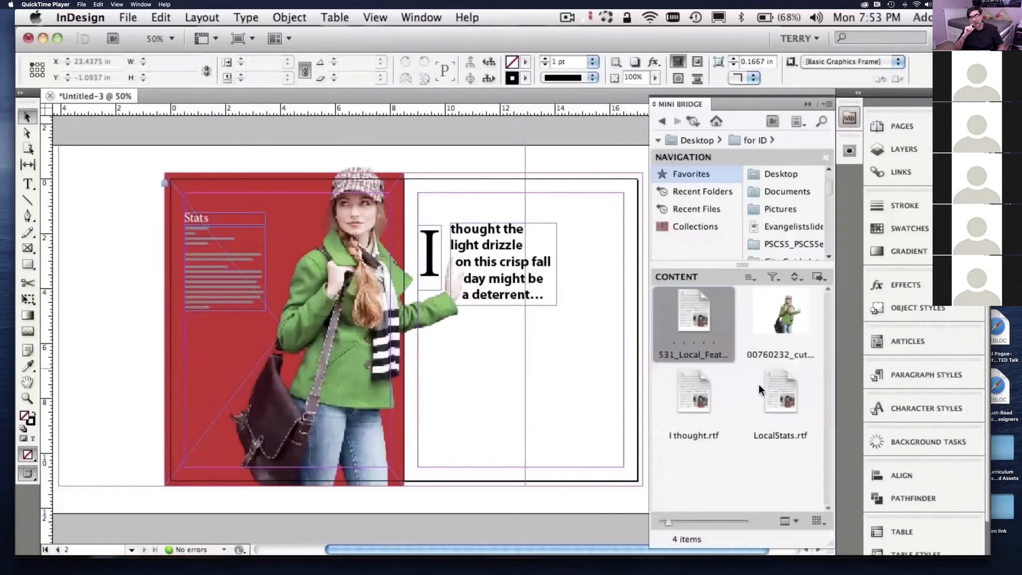
{"action": "left_click_drag", "start_coordinate": [695, 329], "coordinate": [557, 352]}
{"action": "key", "text": "super+z"}
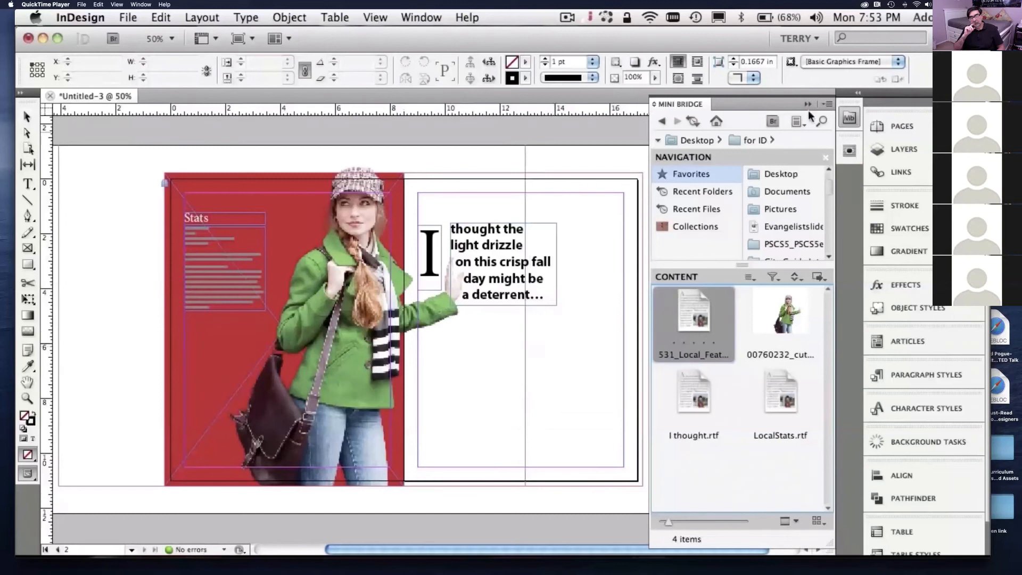
{"action": "left_click", "coordinate": [809, 102]}
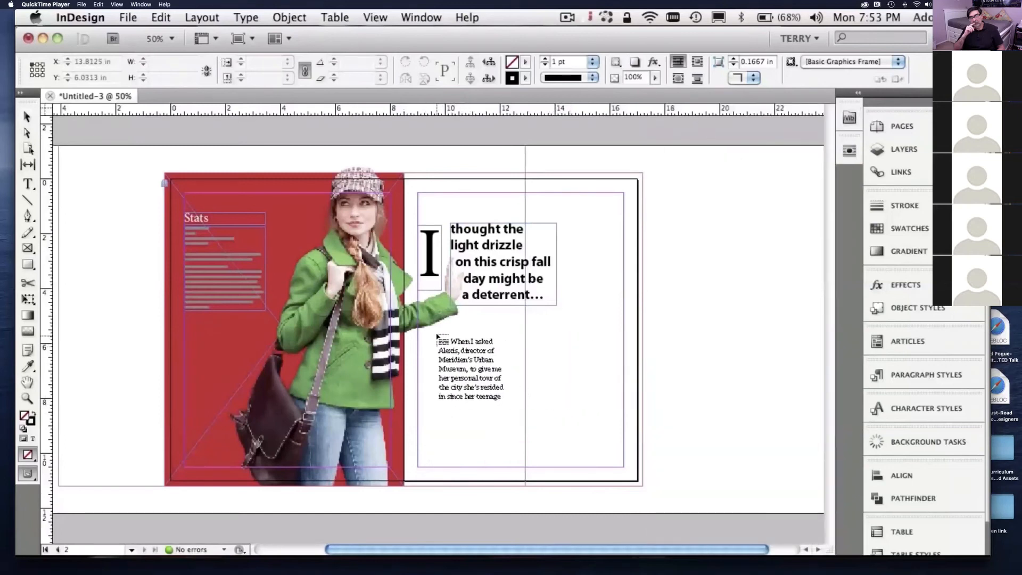
{"action": "left_click_drag", "start_coordinate": [437, 336], "coordinate": [437, 334]}
{"action": "mouse_move", "coordinate": [494, 369]}
{"action": "left_mouse_down"}
{"action": "mouse_move", "coordinate": [570, 417]}
{"action": "mouse_move", "coordinate": [606, 467]}
{"action": "left_mouse_up"}
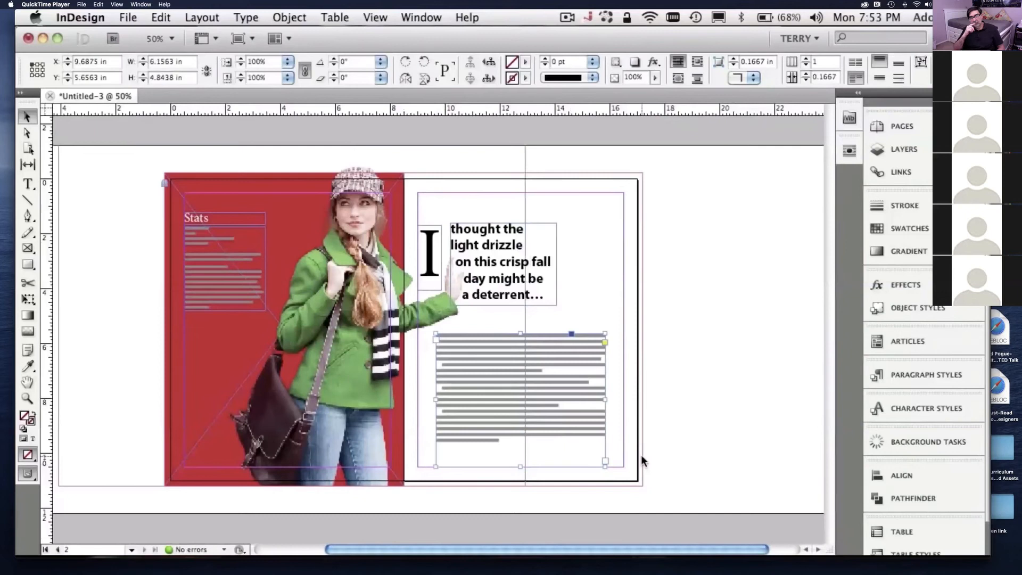
{"action": "key", "text": "super+1"}
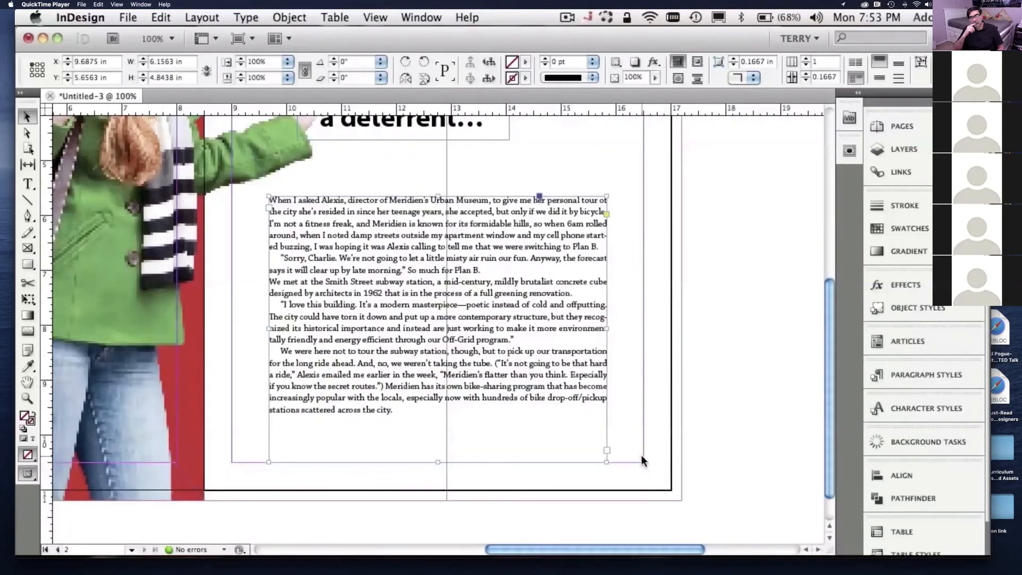
{"action": "key", "text": "super+equal"}
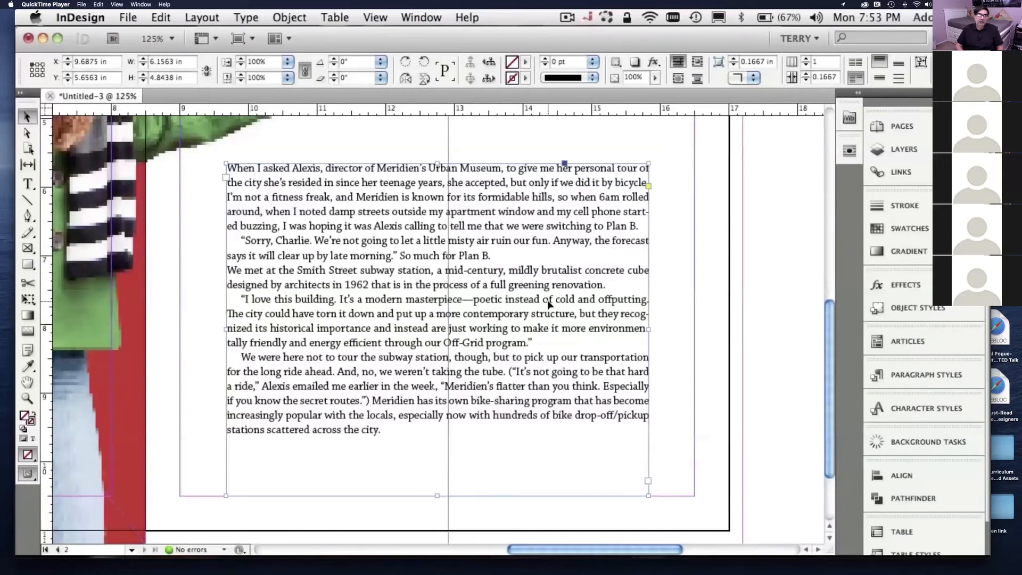
Step: Set the article text frame to two columns and shrink it to about 5.97 by 4.32 in
{"action": "left_click", "coordinate": [806, 59]}
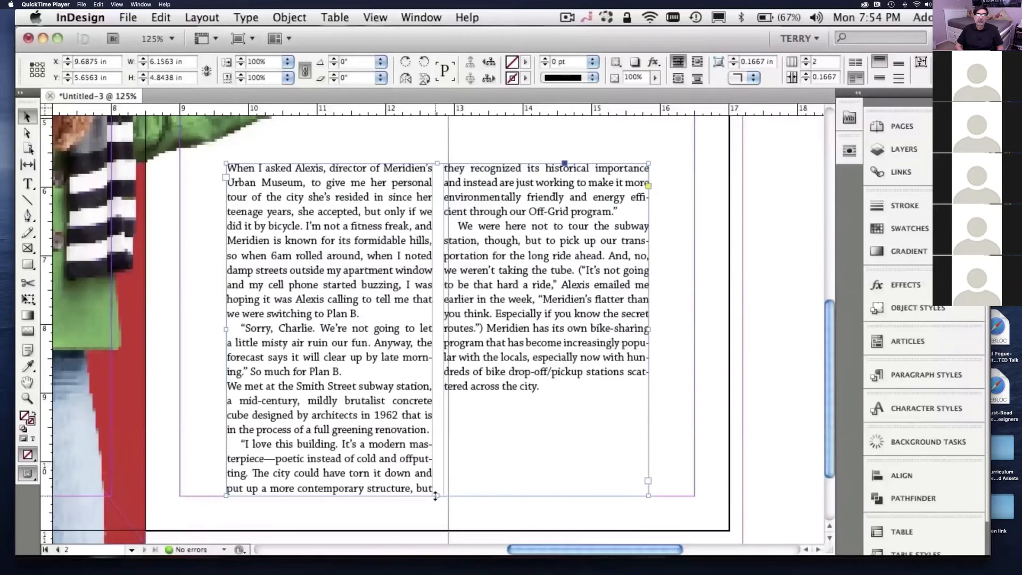
{"action": "left_click_drag", "start_coordinate": [436, 496], "coordinate": [436, 460]}
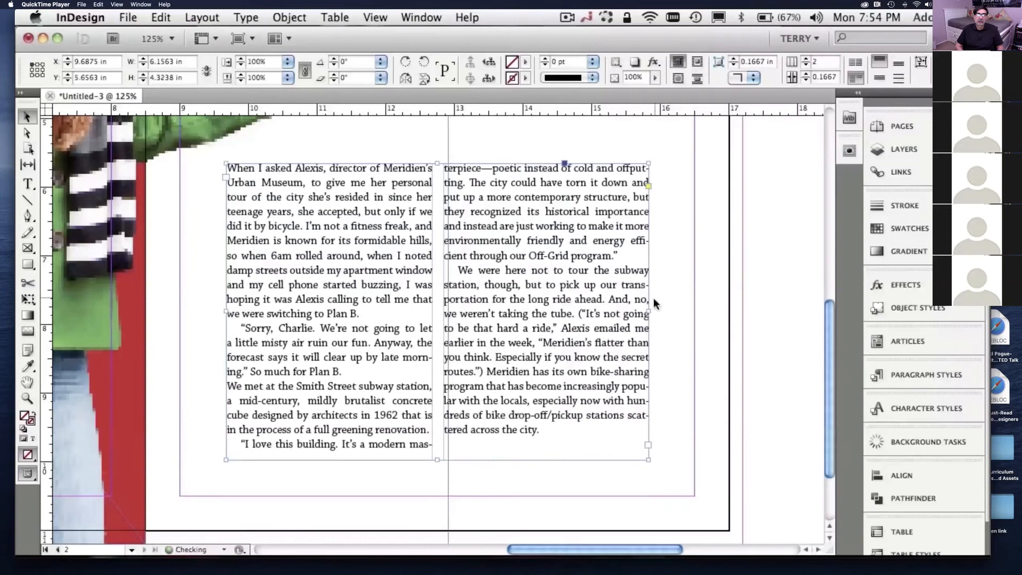
{"action": "left_click_drag", "start_coordinate": [648, 309], "coordinate": [636, 310]}
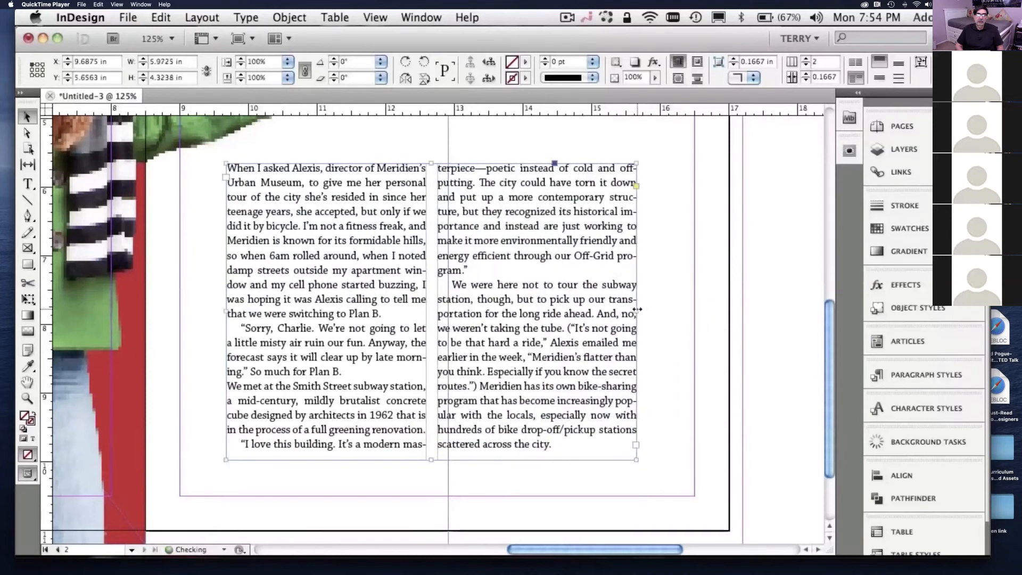
Step: Move the two-column article frame up to about X 9.48, Y 4.84 in and resize it to about 6.02 by 4.3 in
{"action": "left_click_drag", "start_coordinate": [501, 298], "coordinate": [522, 293]}
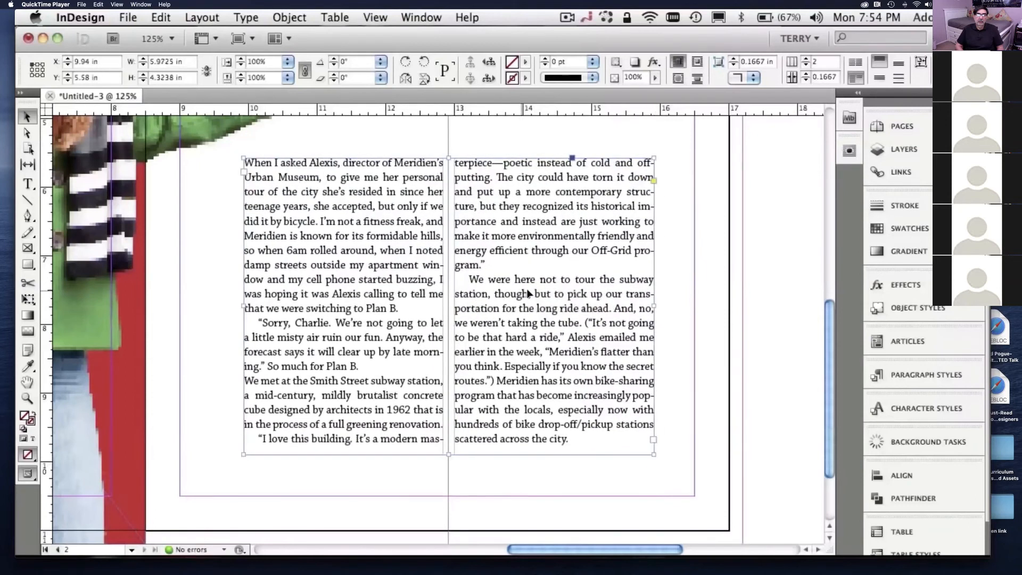
{"action": "left_click_drag", "start_coordinate": [560, 314], "coordinate": [529, 263]}
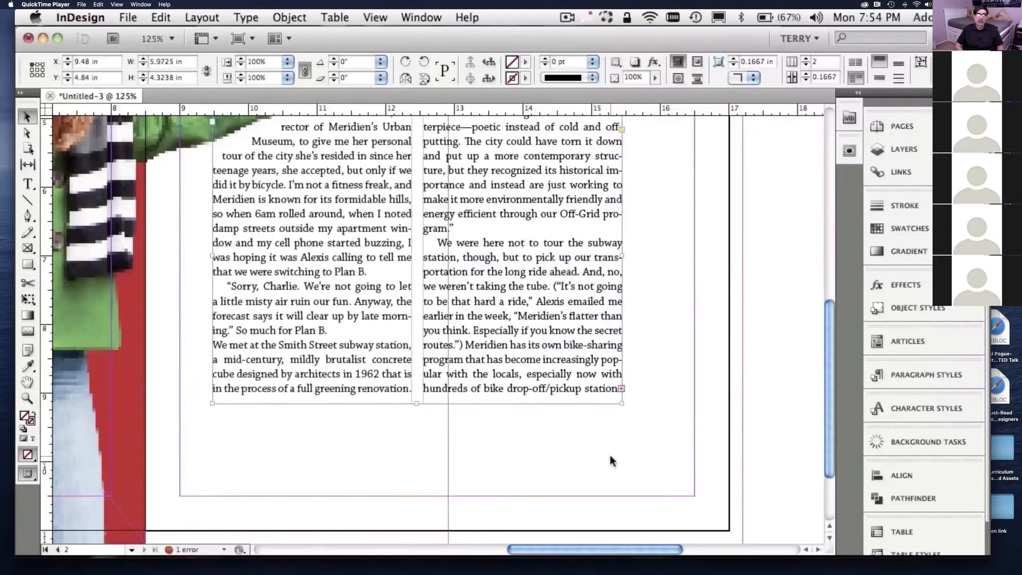
{"action": "mouse_move", "coordinate": [417, 403]}
{"action": "left_mouse_down"}
{"action": "mouse_move", "coordinate": [418, 429]}
{"action": "mouse_move", "coordinate": [419, 406]}
{"action": "left_mouse_up"}
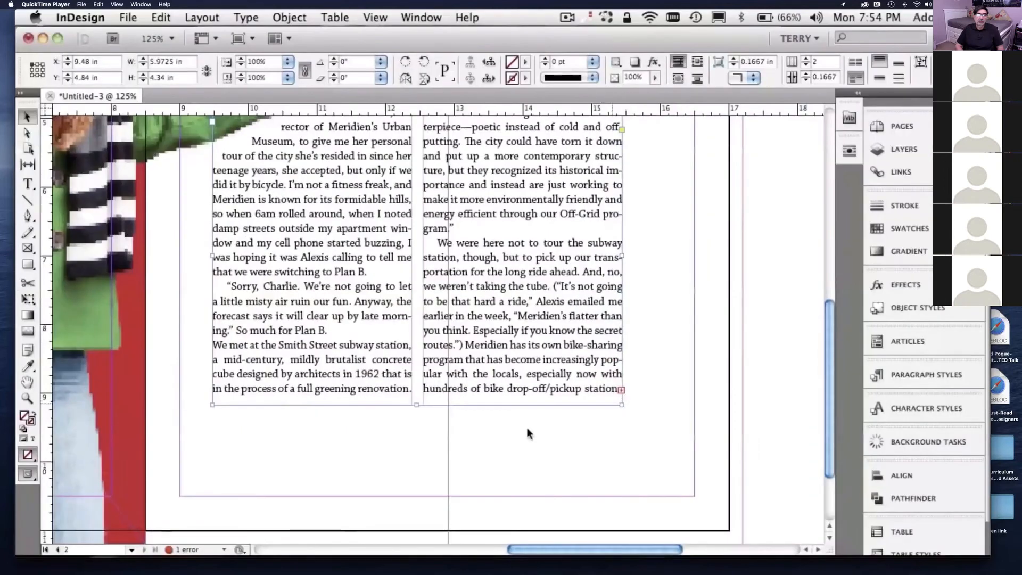
{"action": "left_click_drag", "start_coordinate": [418, 405], "coordinate": [418, 403]}
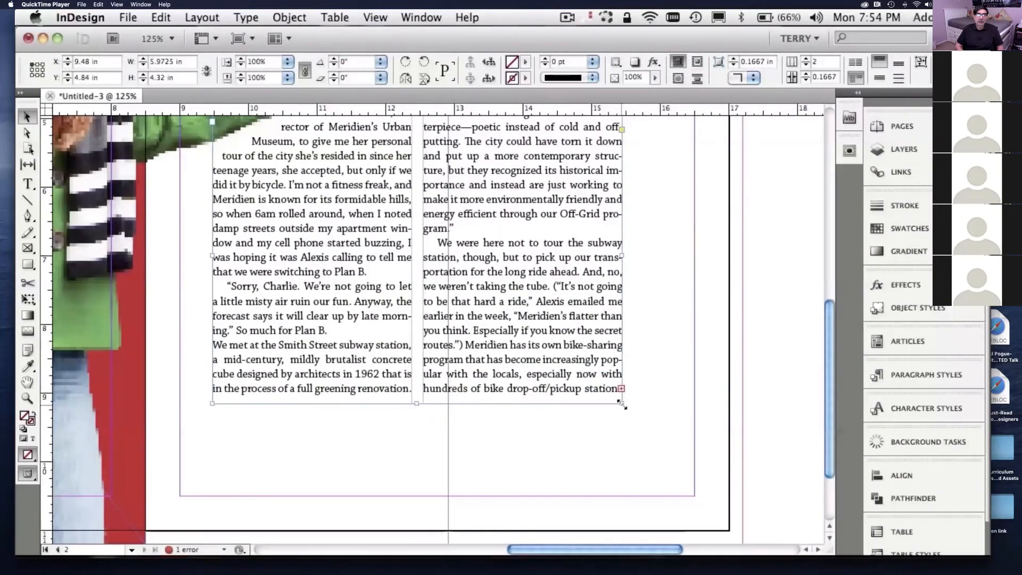
{"action": "left_click_drag", "start_coordinate": [621, 405], "coordinate": [625, 404]}
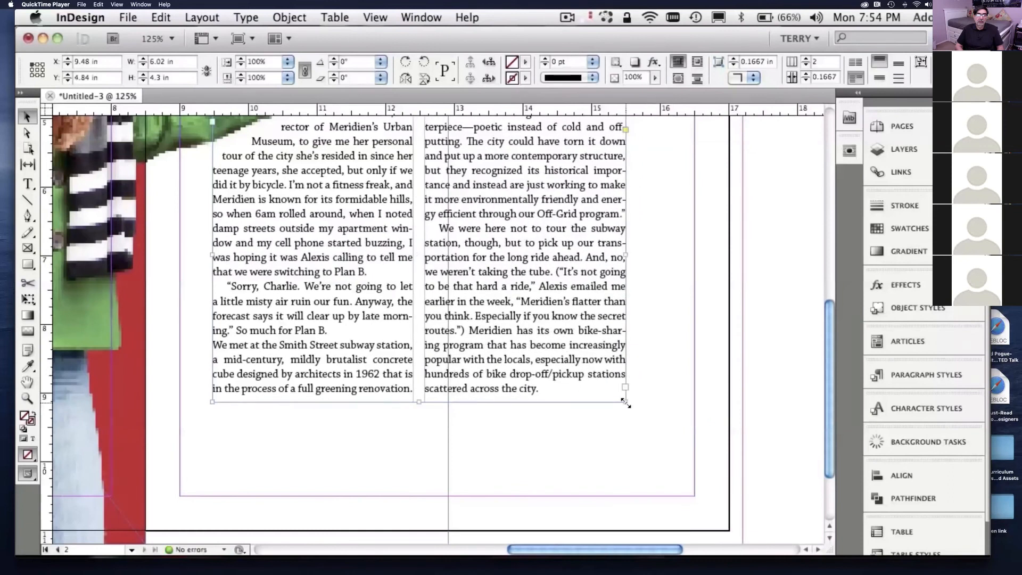
Step: Deselect the article frame and show the whole spread in Preview screen mode
{"action": "key", "text": "super+minus"}
{"action": "key", "text": "super+minus"}
{"action": "key", "text": "super+minus"}
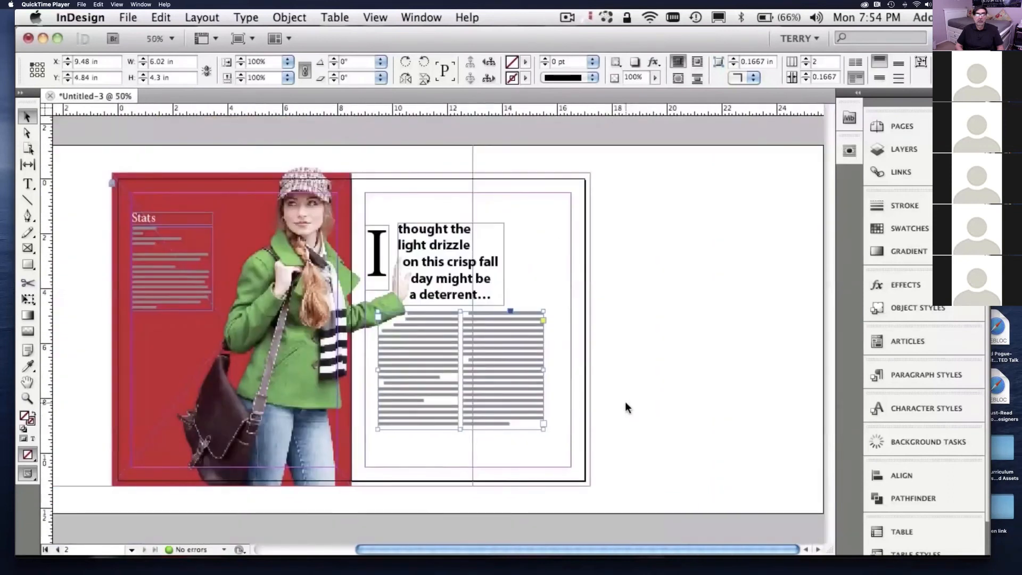
{"action": "key", "text": "super+equal"}
{"action": "key", "text": "super+minus"}
{"action": "left_click", "coordinate": [664, 390]}
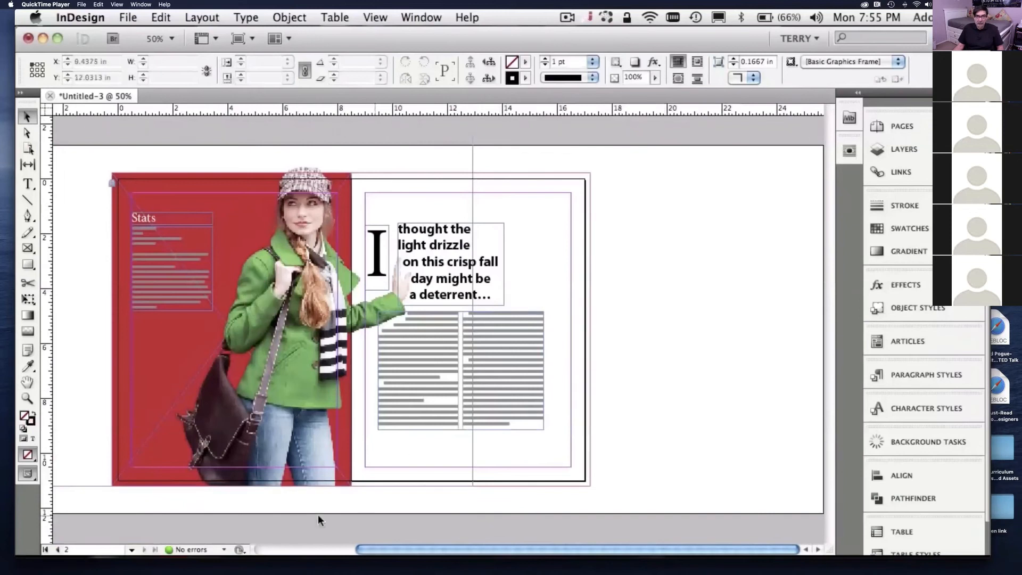
{"action": "left_click", "coordinate": [28, 473]}
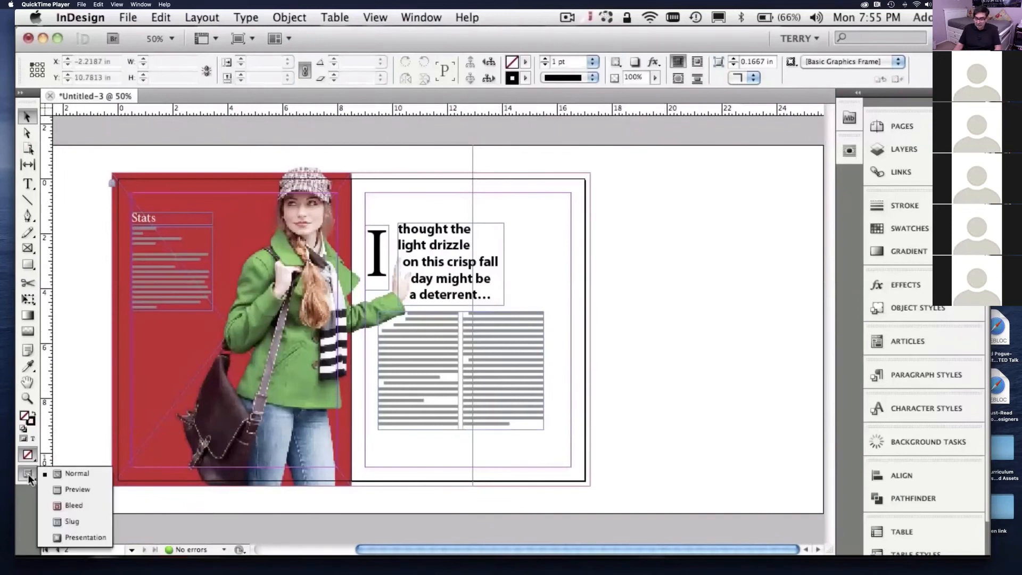
{"action": "left_click", "coordinate": [56, 489]}
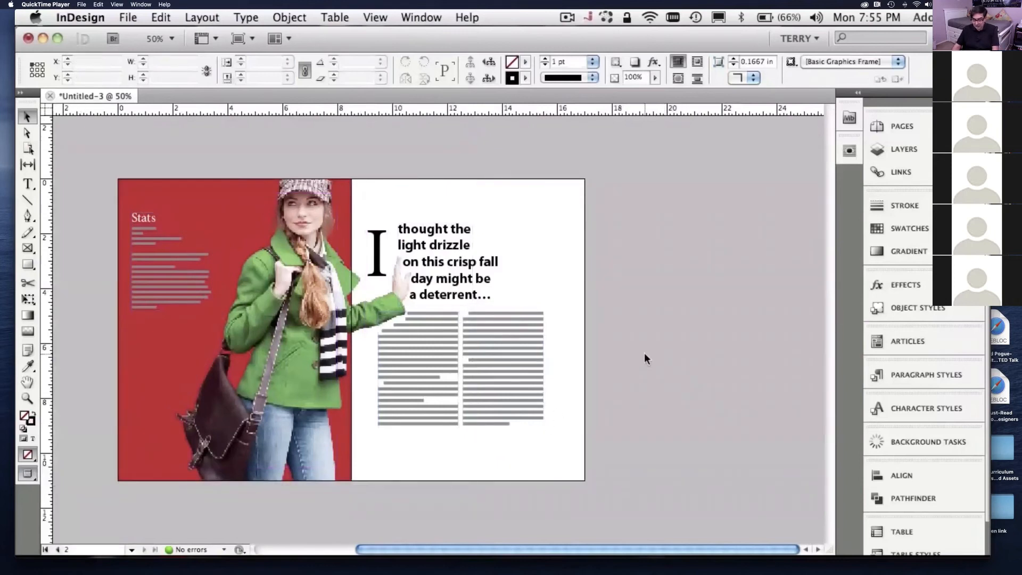
Step: Set the woman's photo to High Quality Display and deselect it
{"action": "key", "text": "super+equal"}
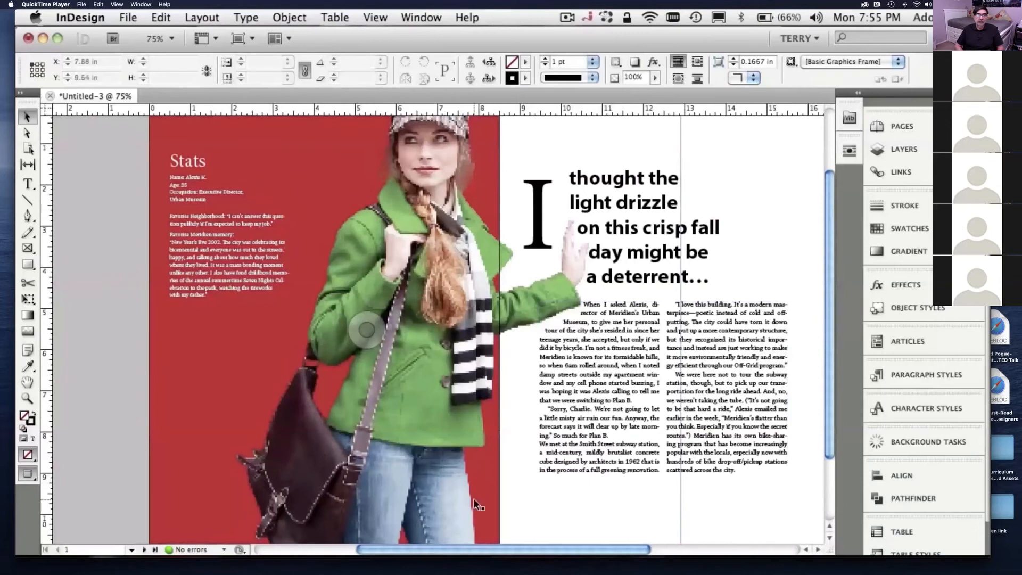
{"action": "left_click", "coordinate": [425, 422]}
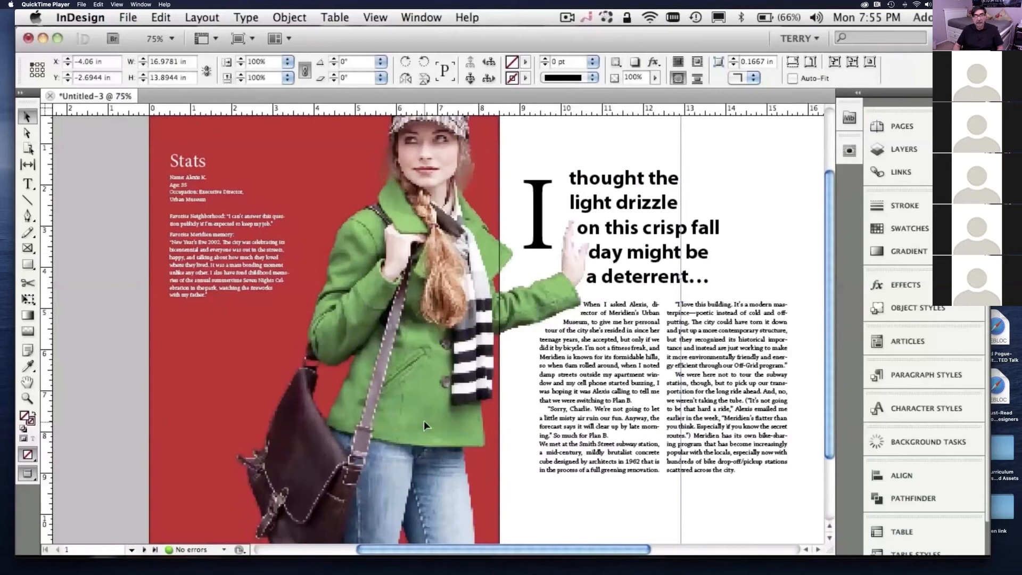
{"action": "left_click", "coordinate": [293, 15]}
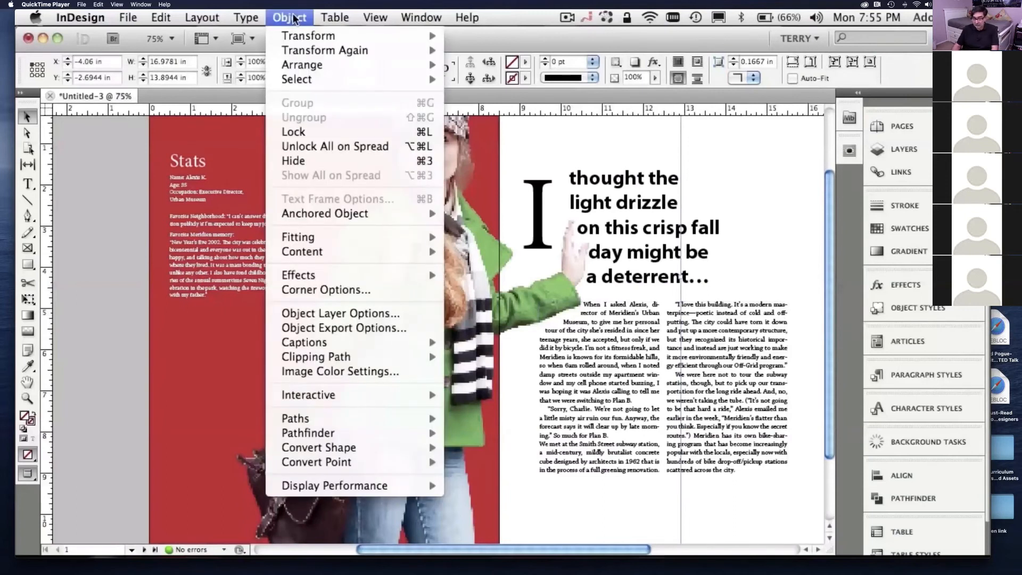
{"action": "mouse_move", "coordinate": [359, 487]}
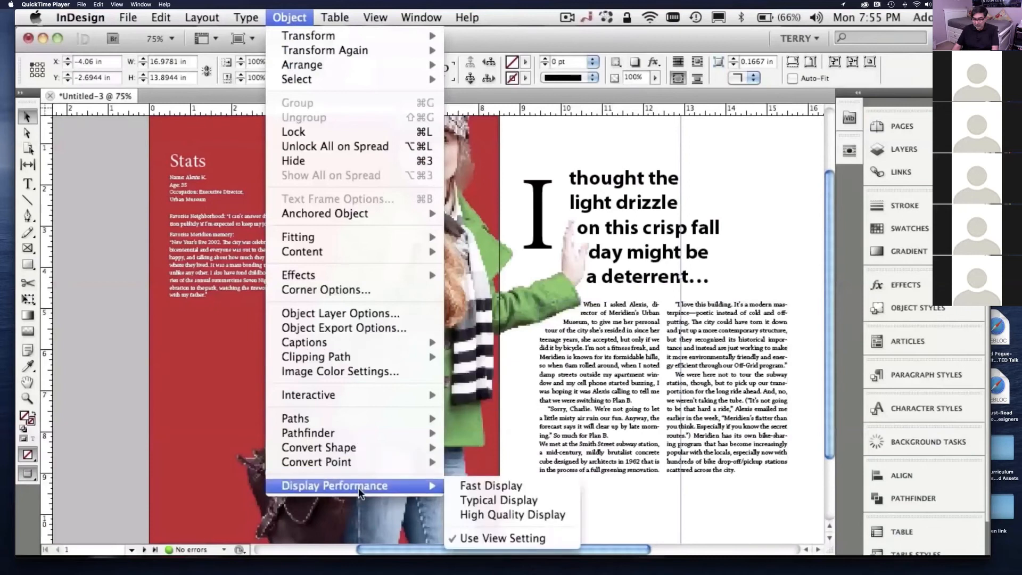
{"action": "left_click", "coordinate": [483, 514]}
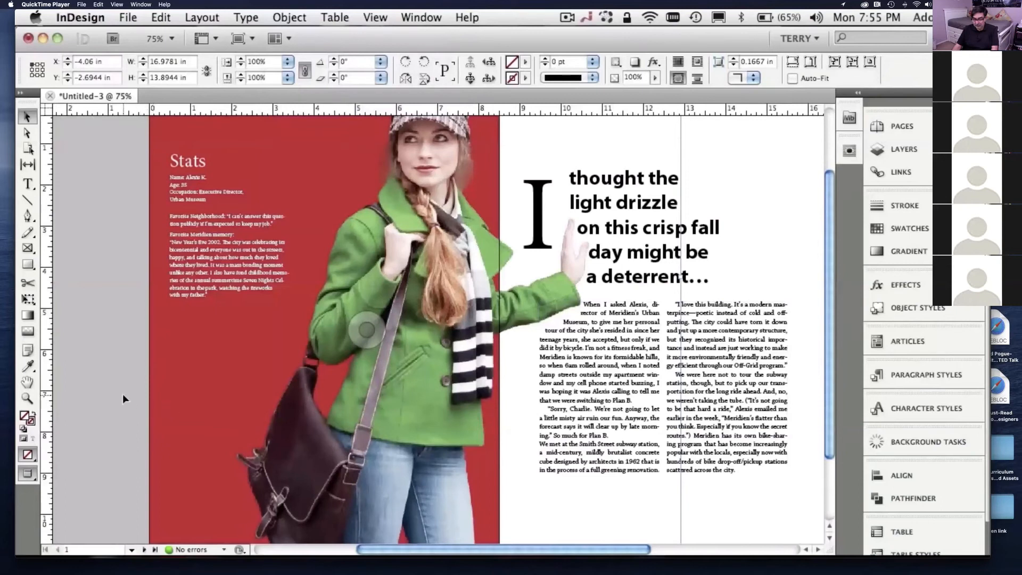
{"action": "left_click", "coordinate": [782, 160]}
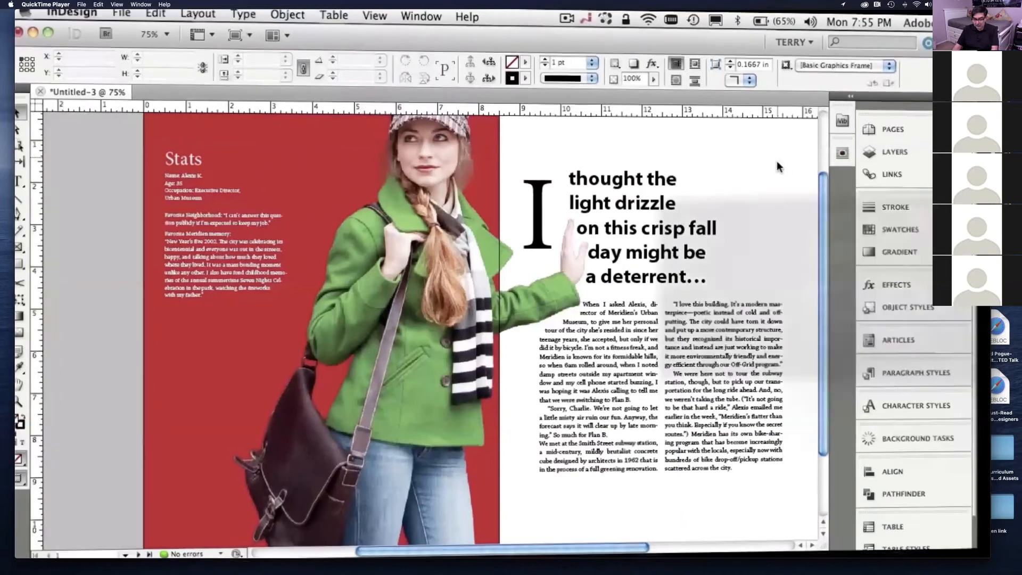